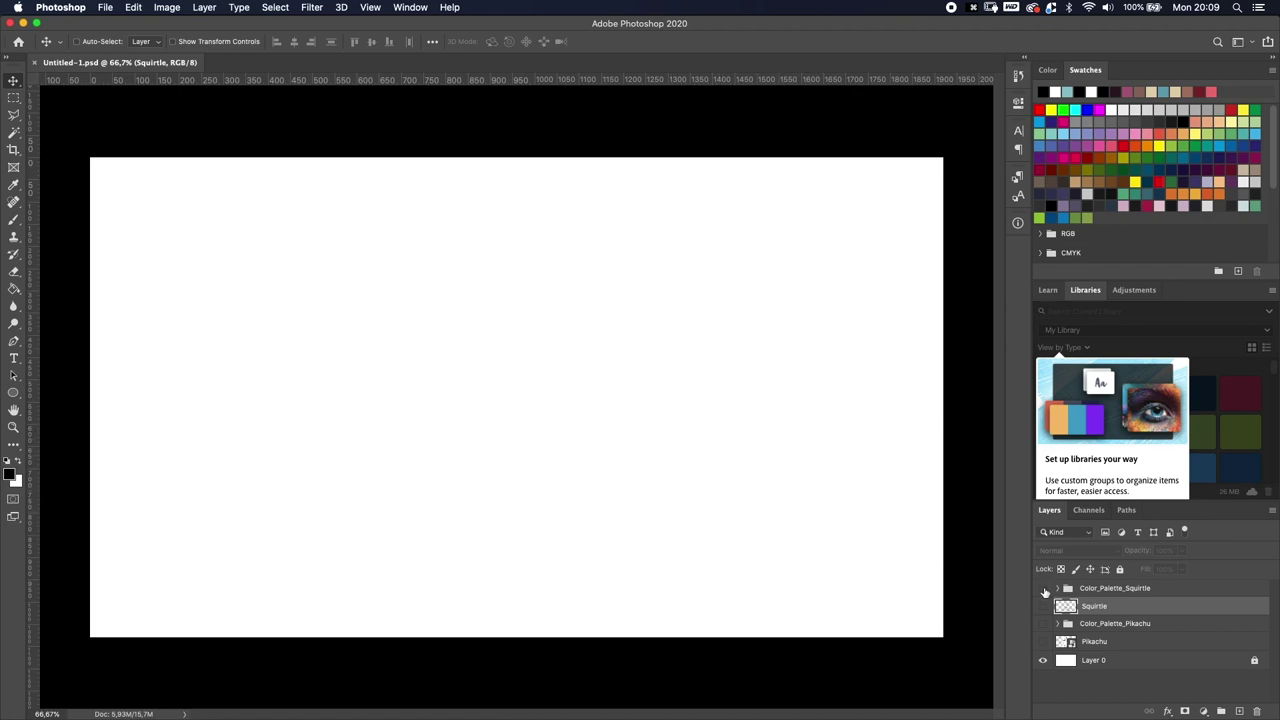
Show the Pikachu line art and palette circles, then try the gradient and paint bucket tools.
{"action": "left_click", "coordinate": [1044, 643]}
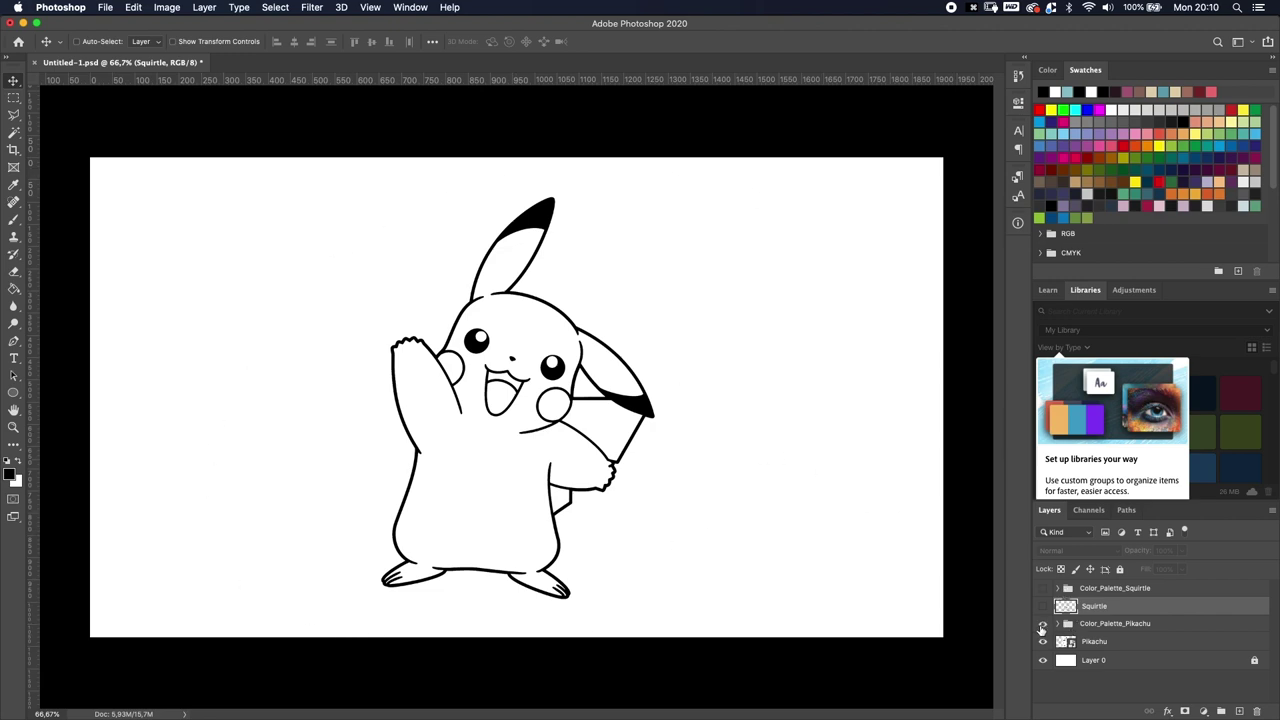
{"action": "left_click", "coordinate": [1043, 624]}
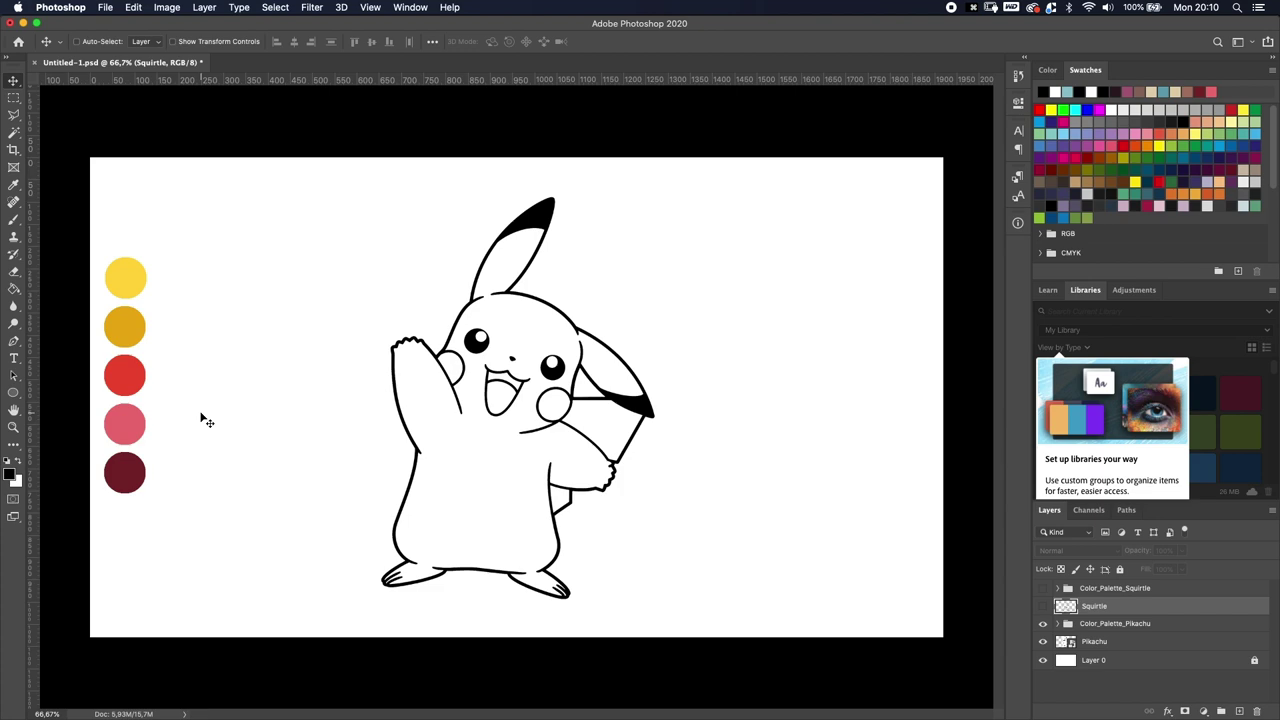
{"action": "left_click", "coordinate": [12, 292]}
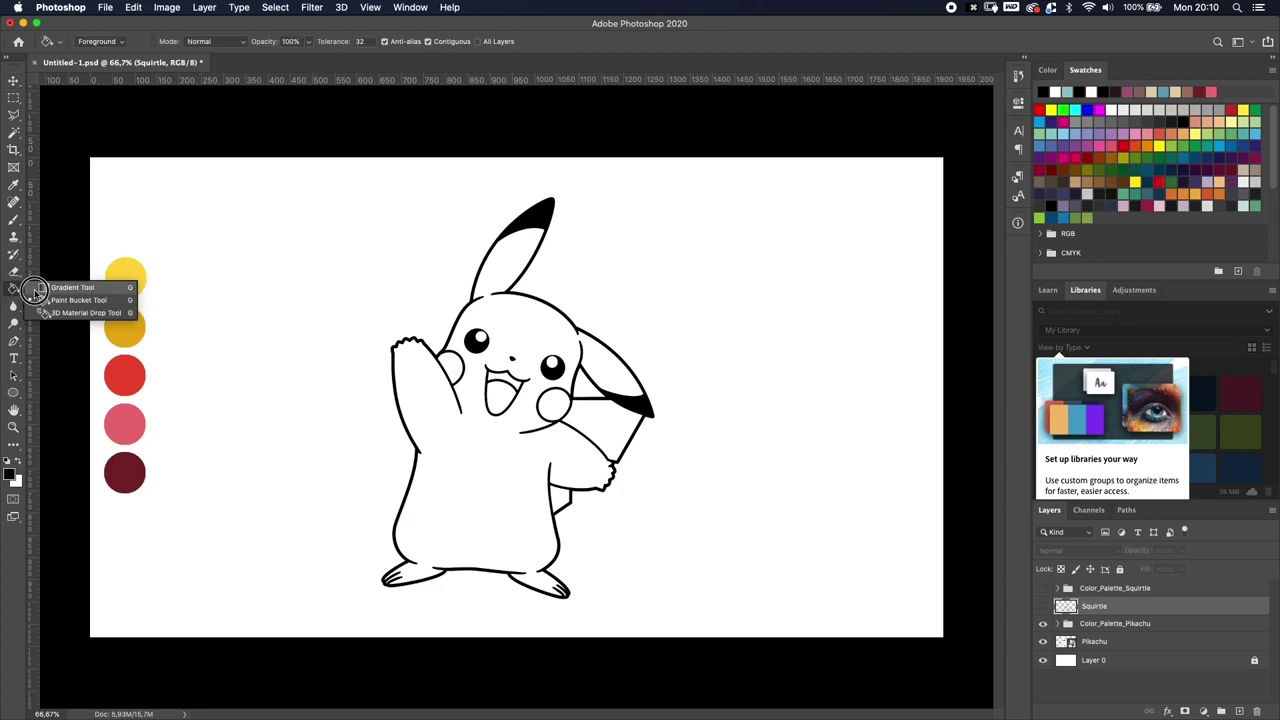
{"action": "key", "text": "shift+g"}
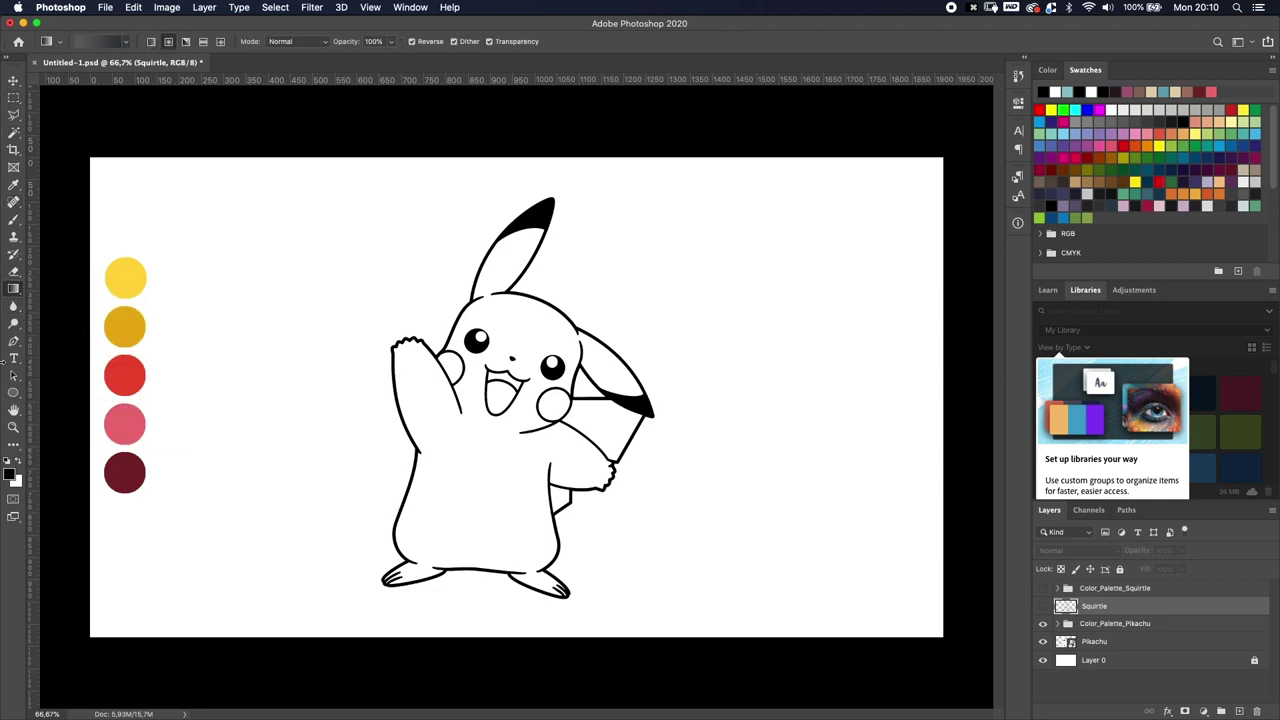
{"action": "right_click", "coordinate": [15, 290]}
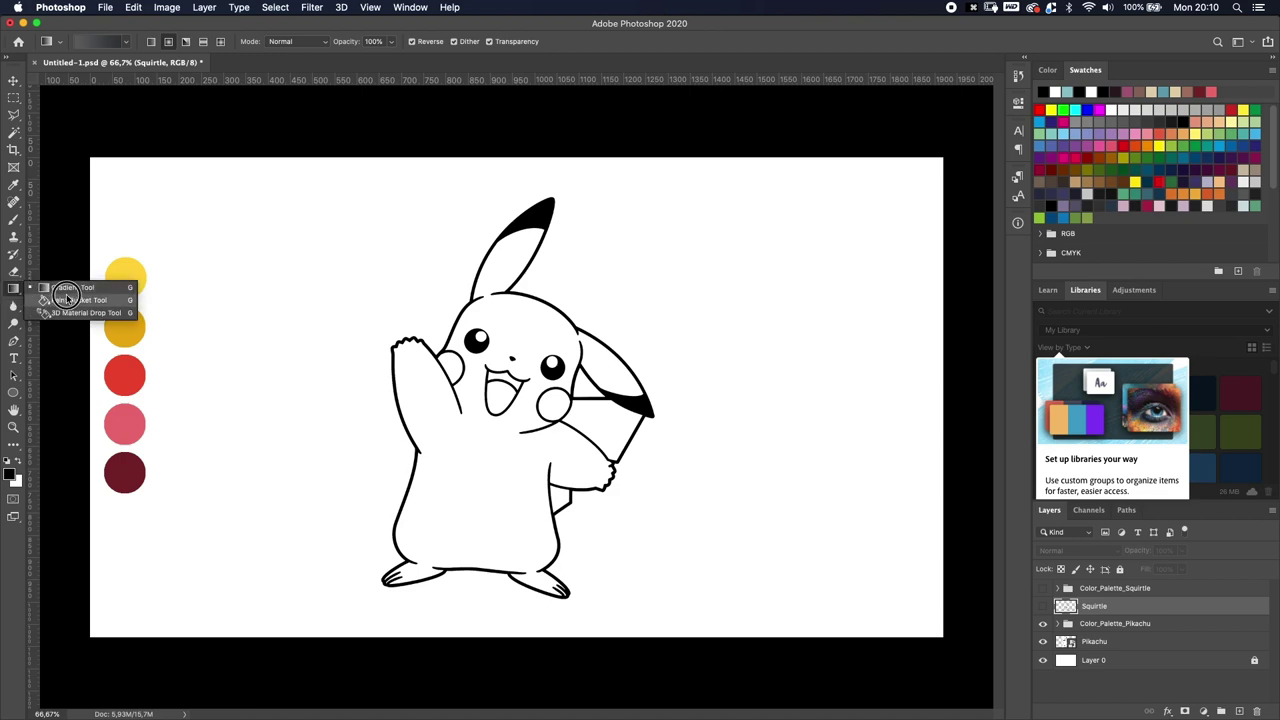
{"action": "left_click", "coordinate": [80, 302]}
{"action": "right_click", "coordinate": [15, 290]}
{"action": "left_click", "coordinate": [60, 288]}
Cycle the fill tools with G until the Paint Bucket Tool is active.
{"action": "left_click", "coordinate": [12, 80]}
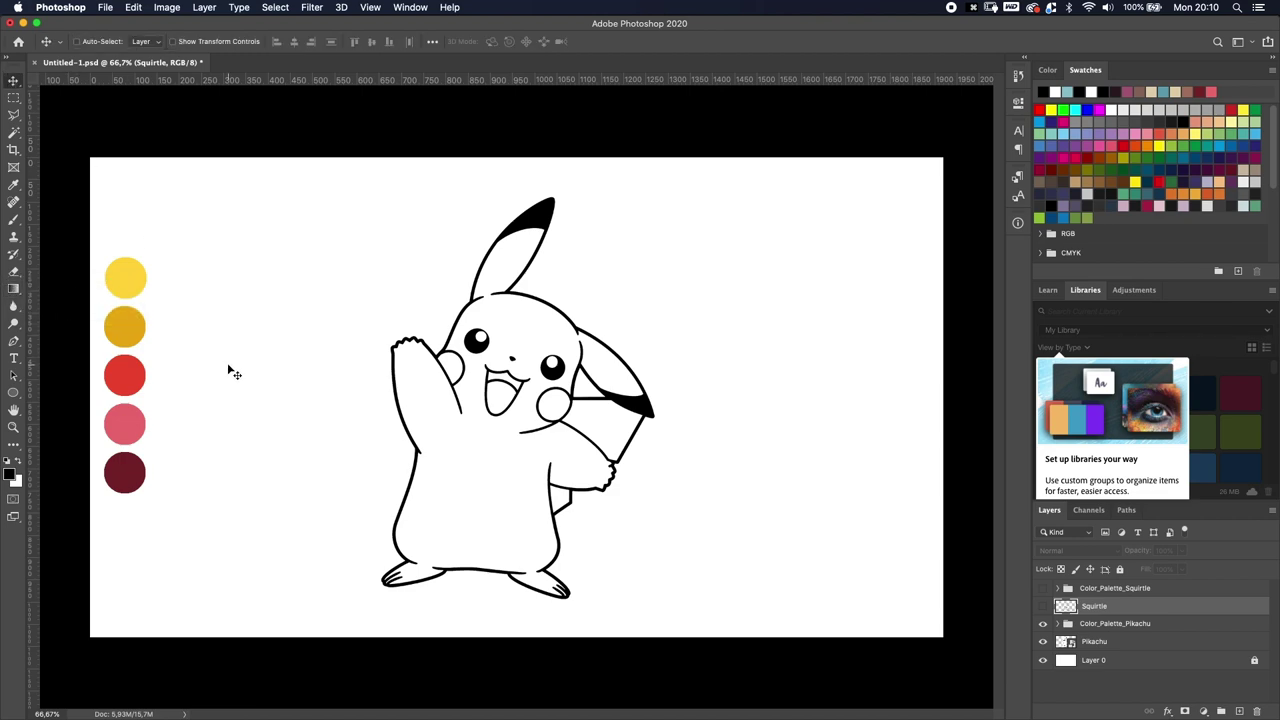
{"action": "key", "text": "g"}
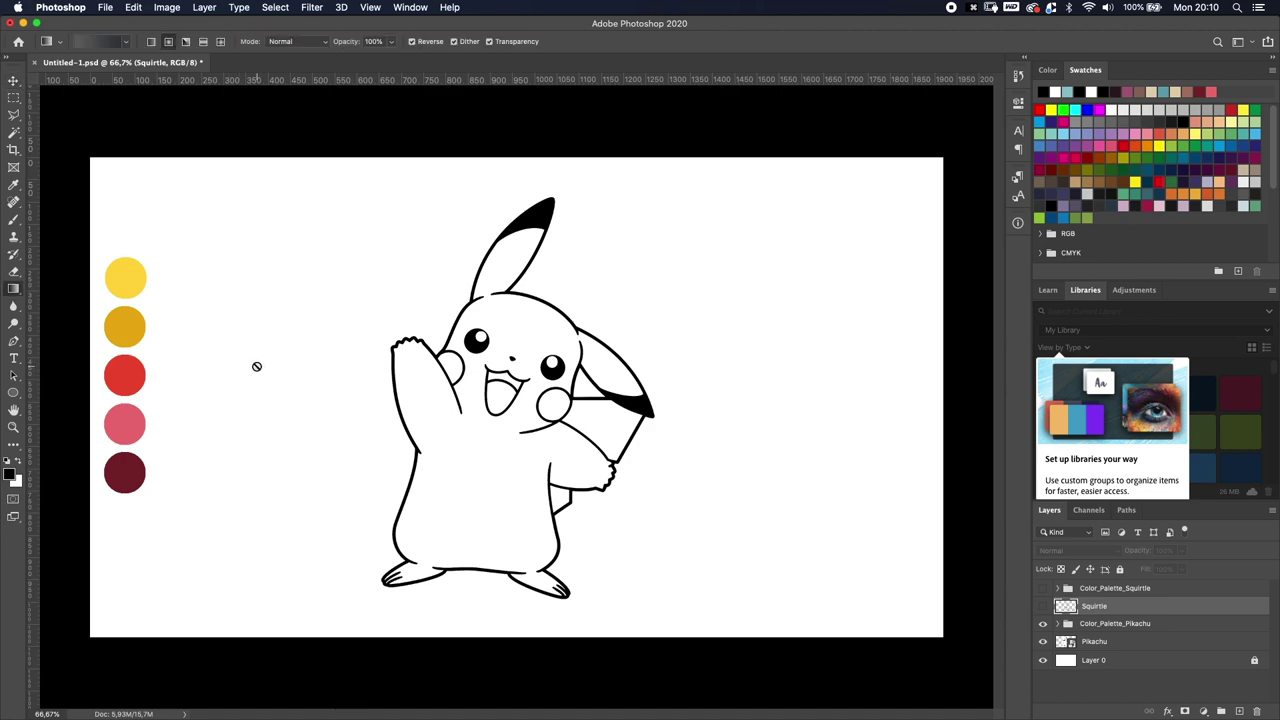
{"action": "key", "text": "g"}
{"action": "key", "text": "g"}
{"action": "key", "text": "g"}
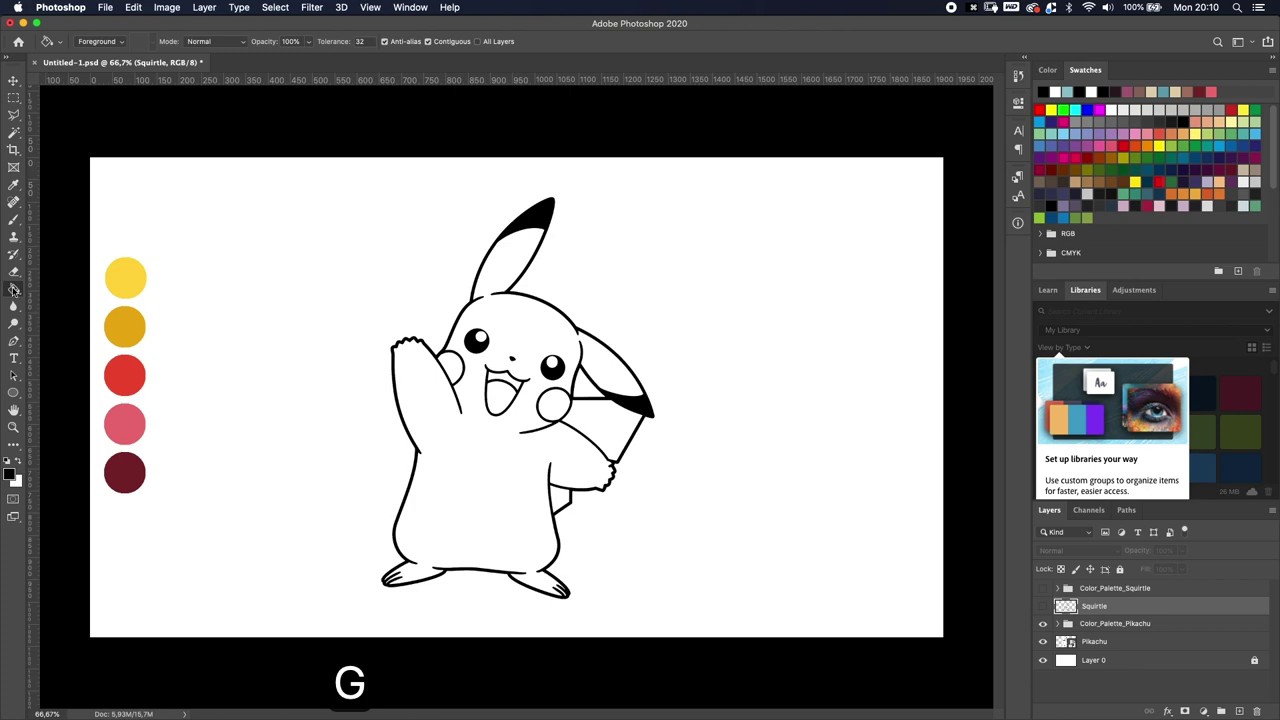
{"action": "key", "text": "g"}
{"action": "key", "text": "g"}
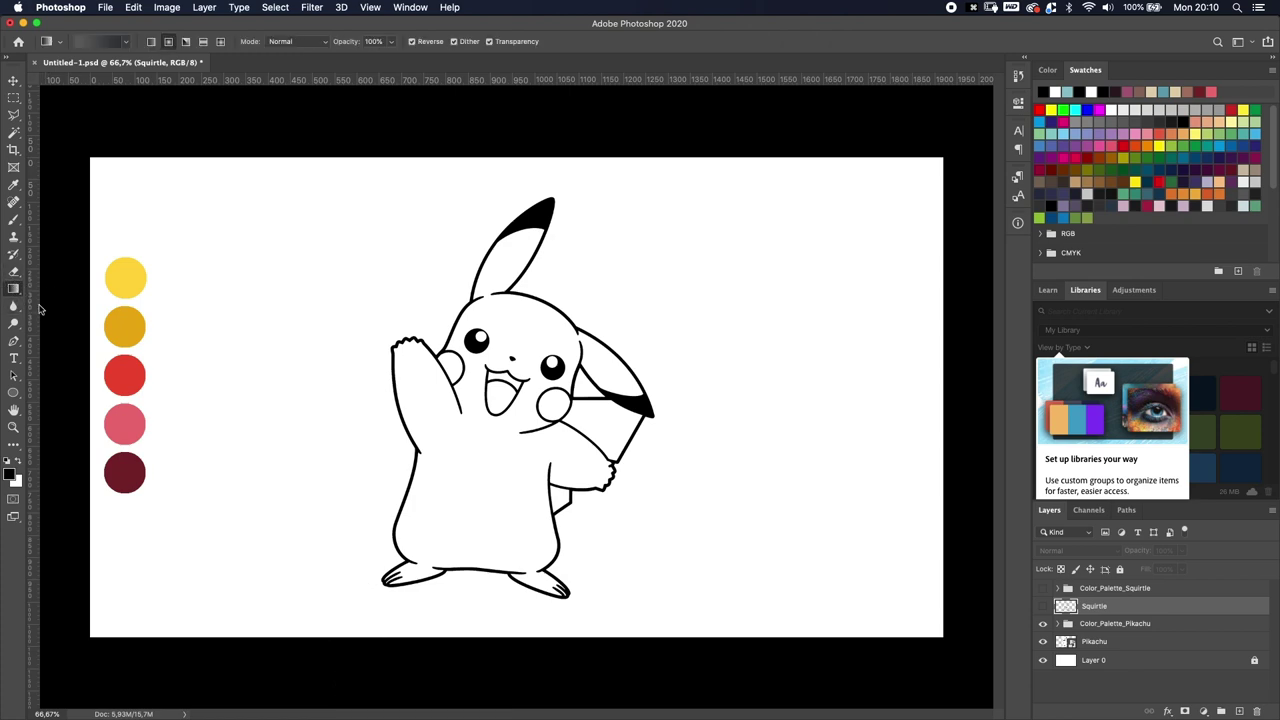
{"action": "key", "text": "g"}
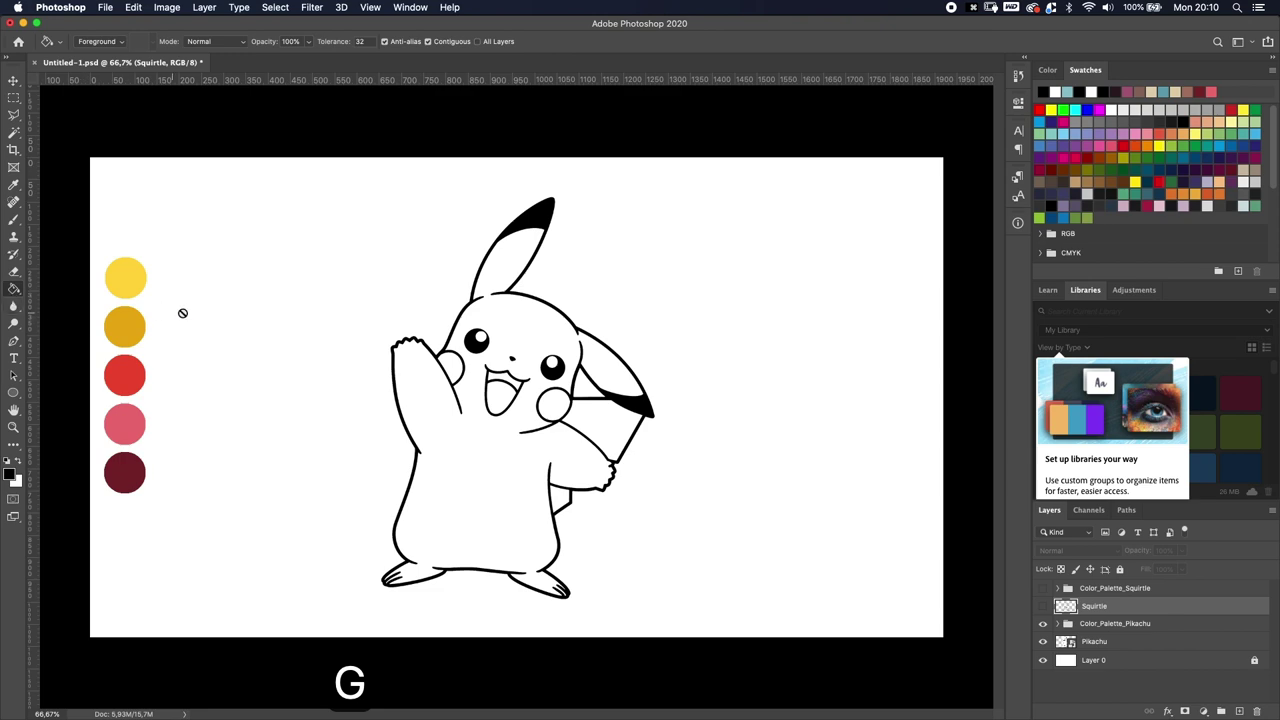
Select the Pikachu layer, paint-bucket near its eye, and accept rasterizing the smart object.
{"action": "left_click", "coordinate": [1114, 641]}
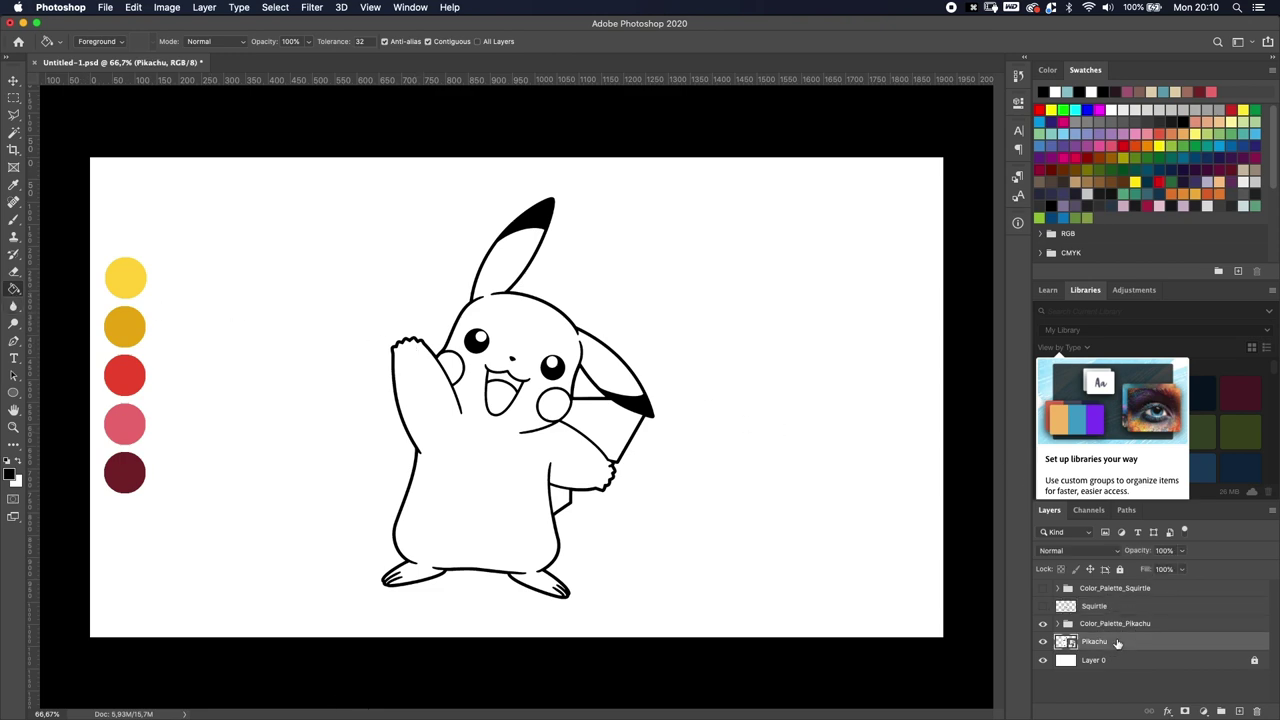
{"action": "left_click", "coordinate": [551, 355]}
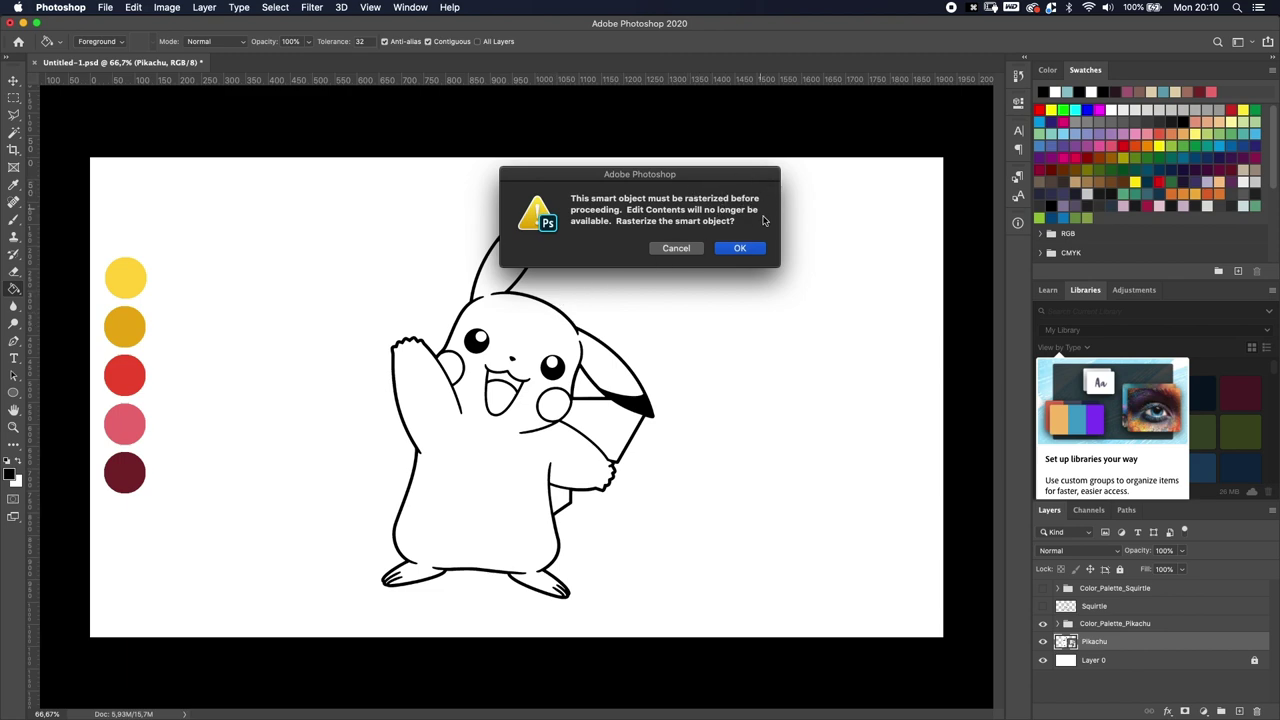
{"action": "left_click", "coordinate": [752, 249]}
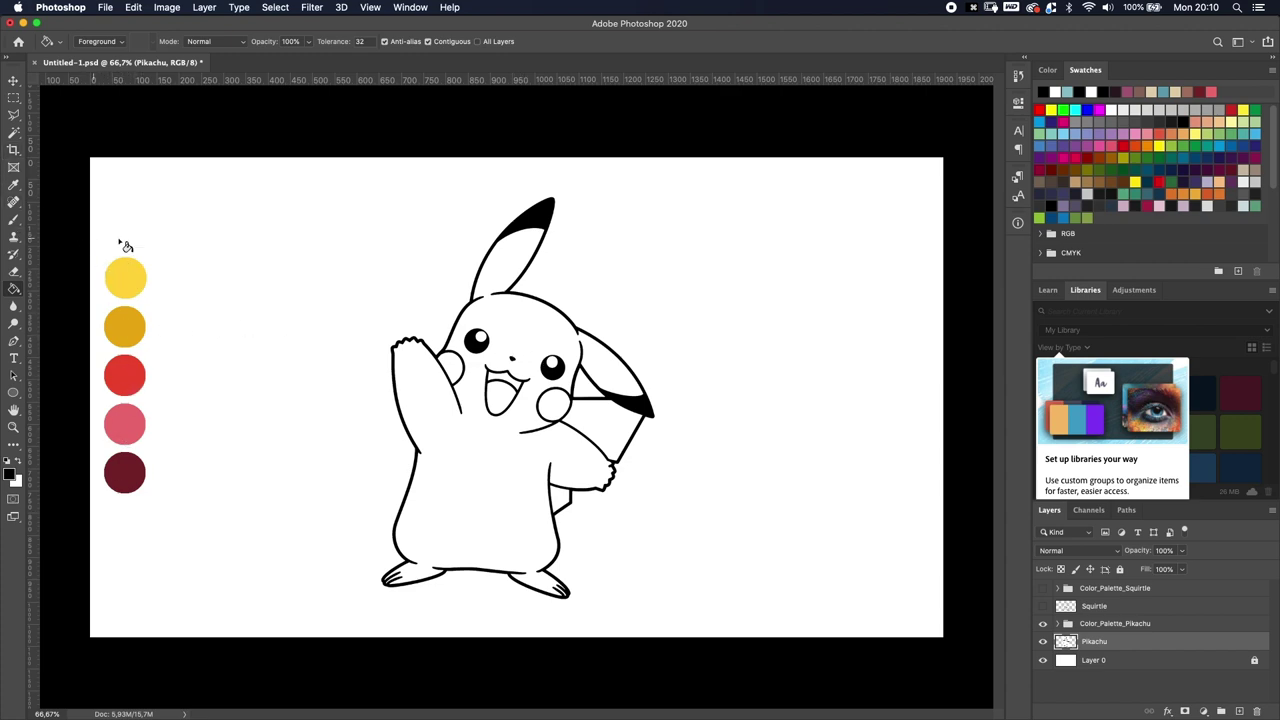
{"action": "key", "text": "o"}
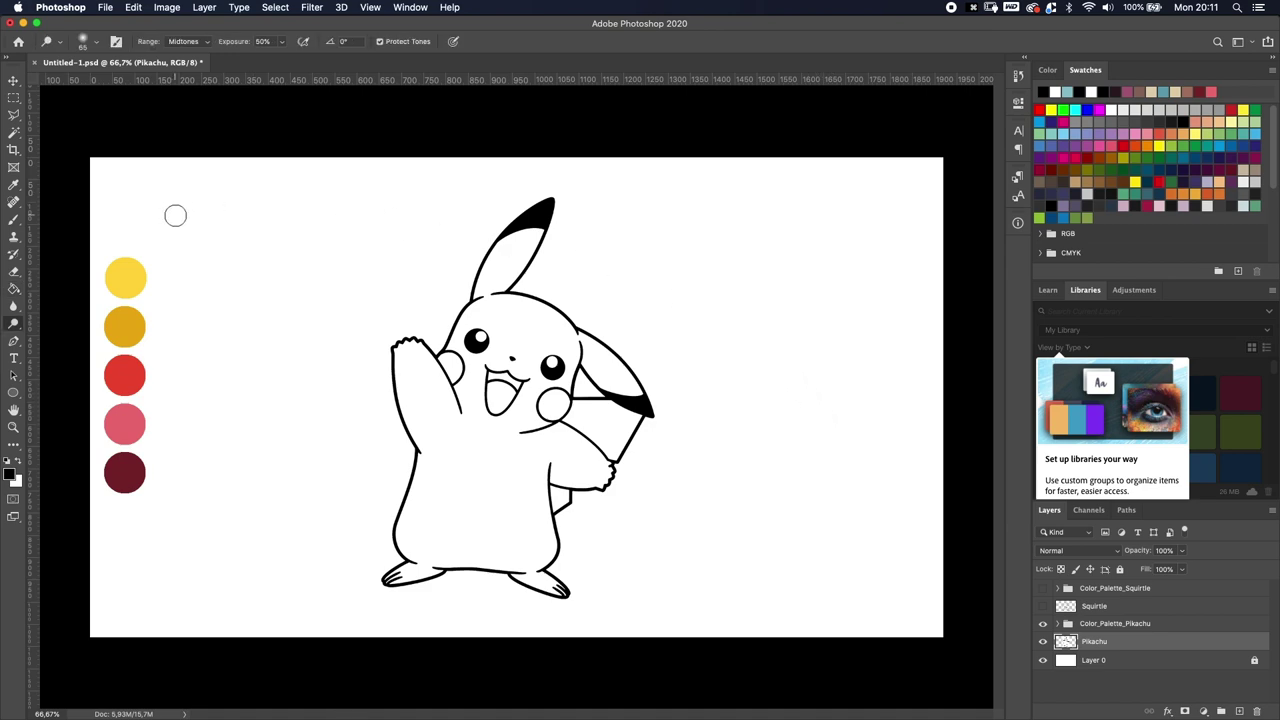
{"action": "key", "text": "i"}
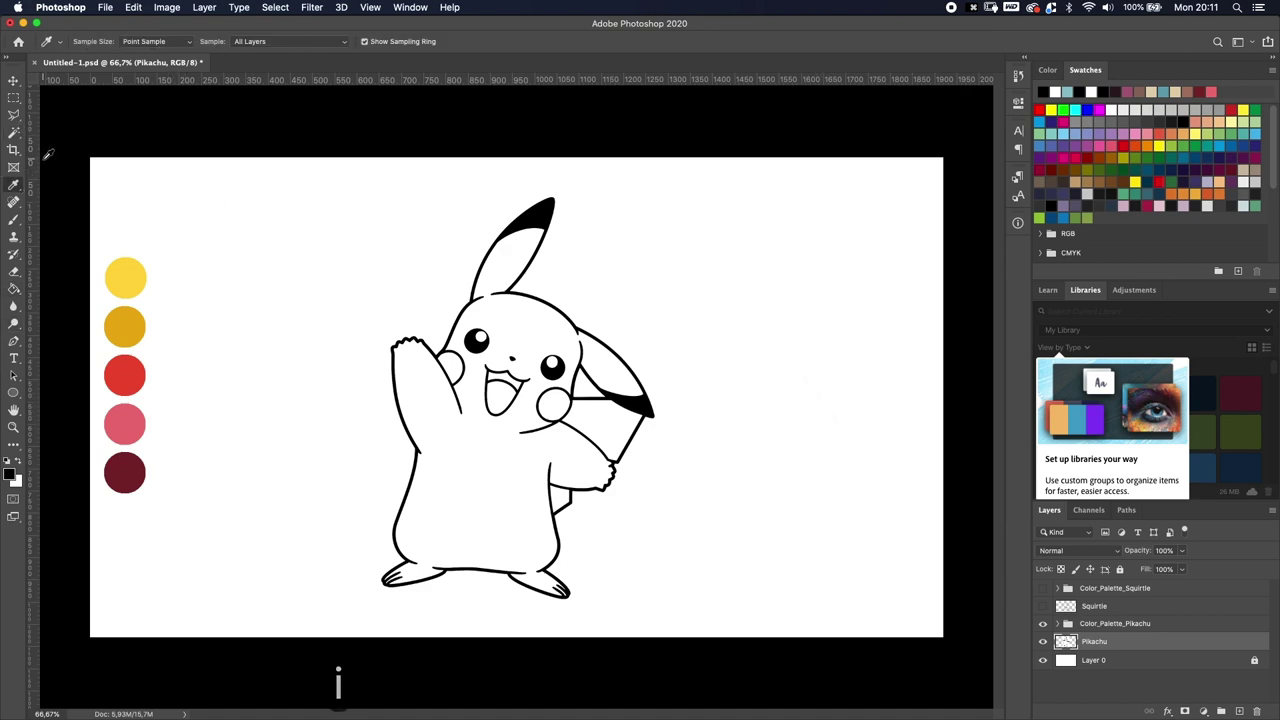
{"action": "key", "text": "u"}
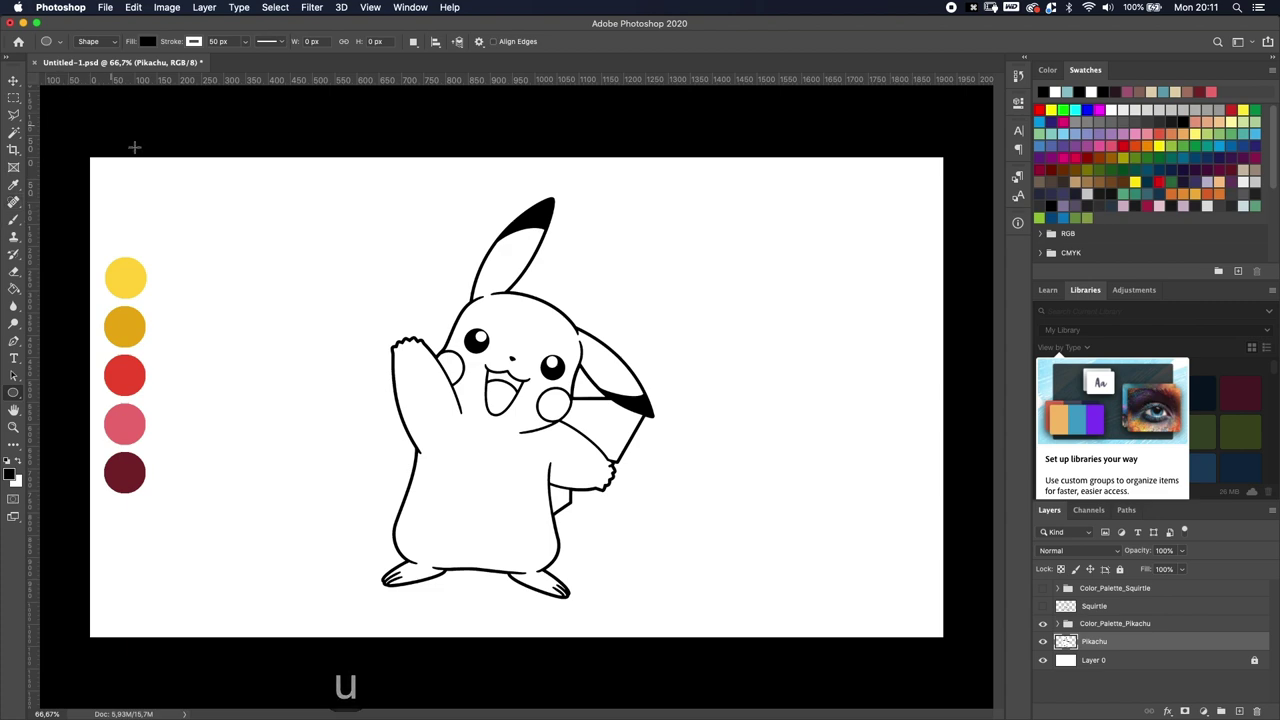
{"action": "left_click_drag", "start_coordinate": [198, 184], "coordinate": [243, 229]}
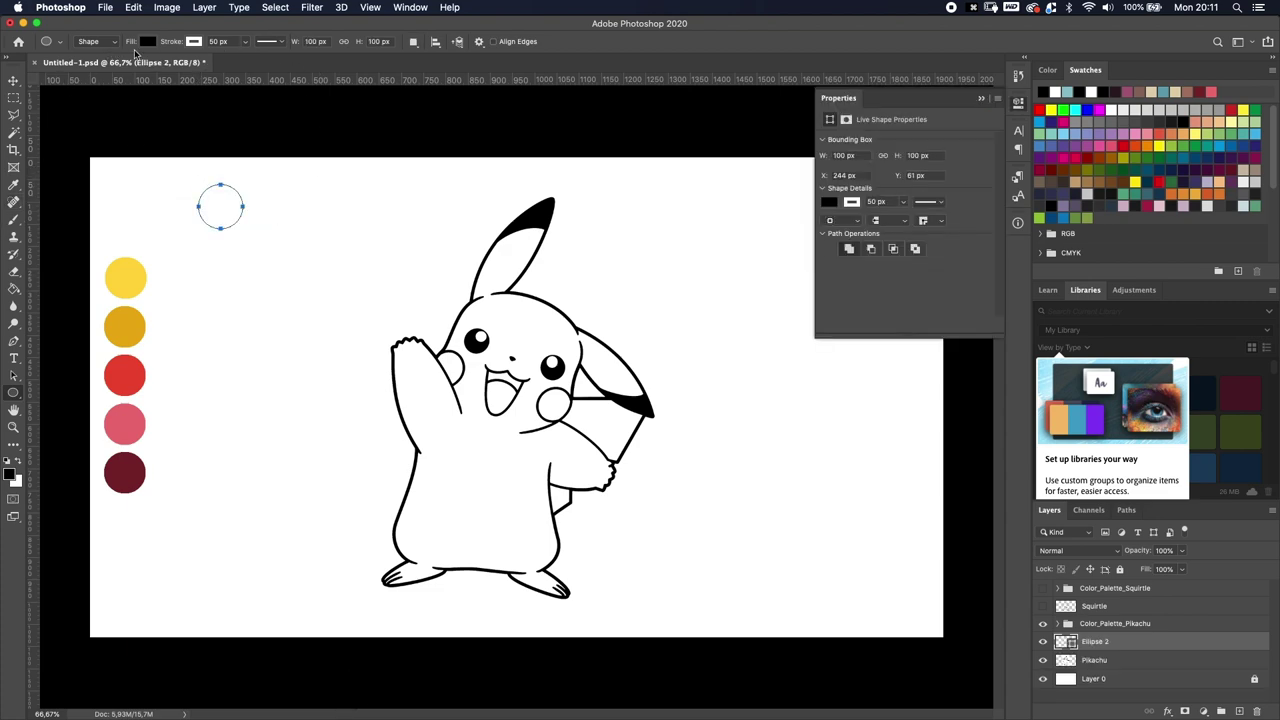
{"action": "left_click", "coordinate": [148, 44]}
{"action": "left_click", "coordinate": [180, 160]}
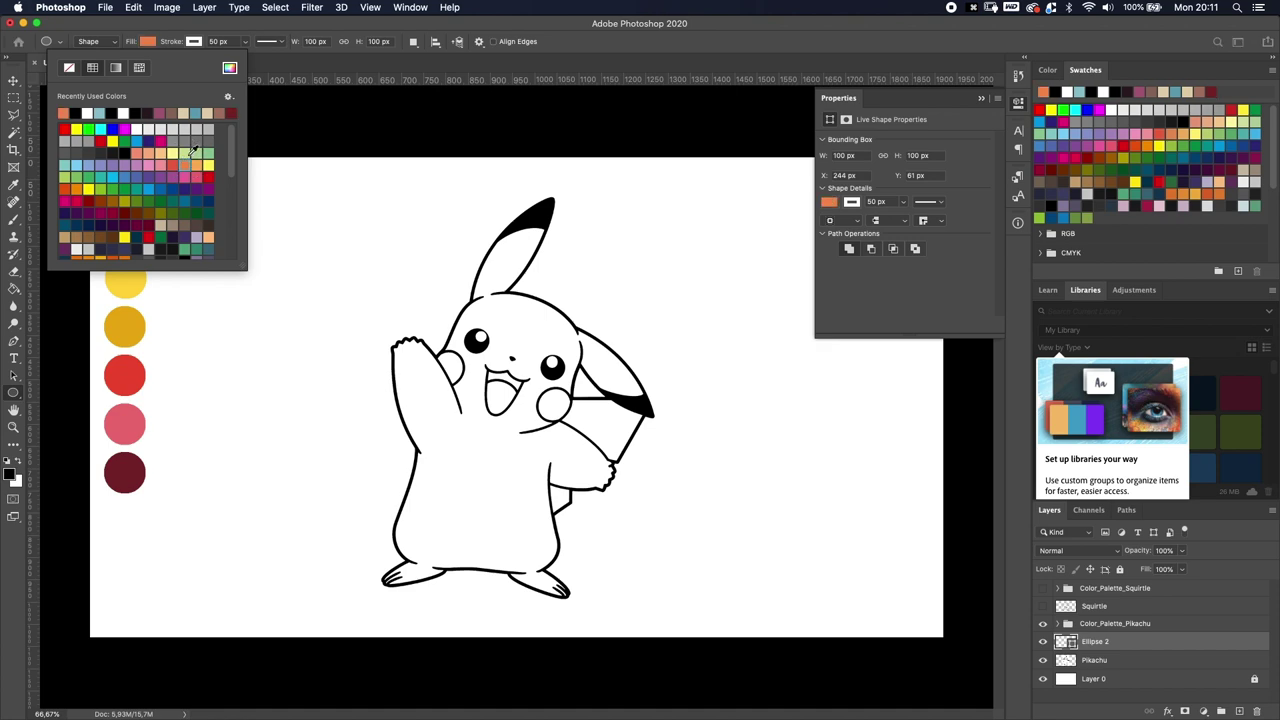
{"action": "left_click", "coordinate": [193, 41]}
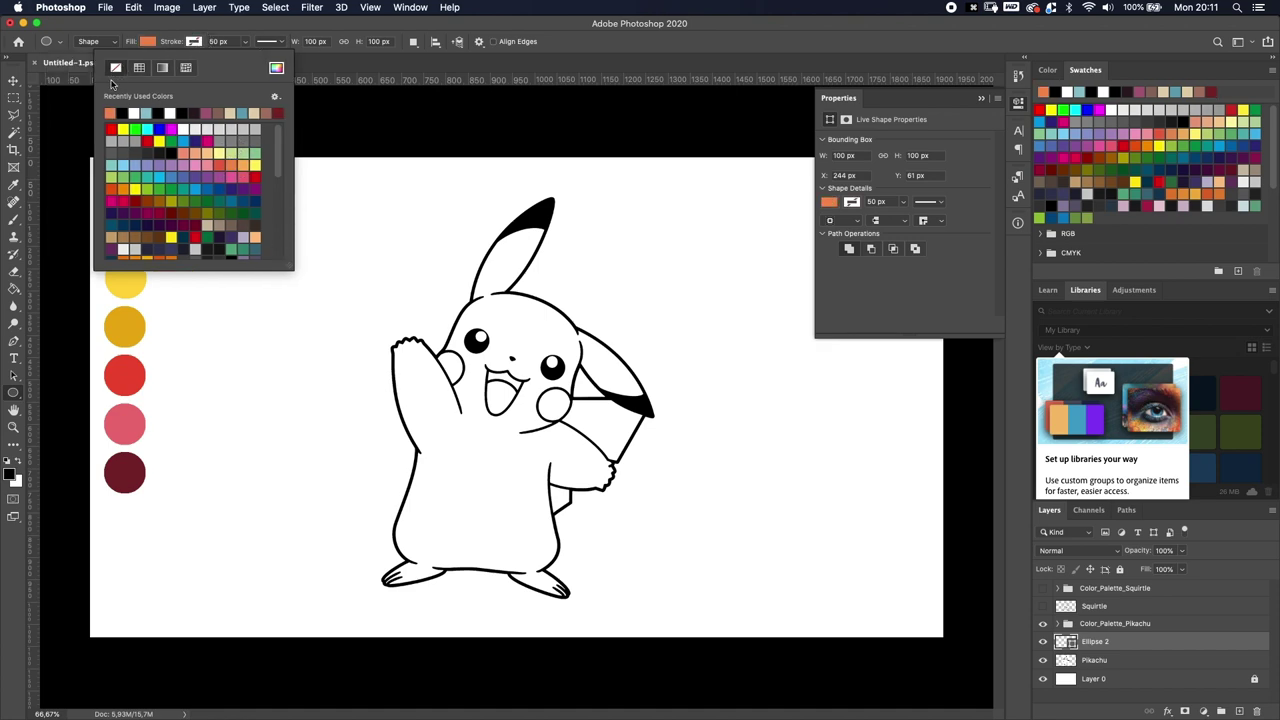
{"action": "left_click", "coordinate": [115, 67]}
{"action": "left_click", "coordinate": [13, 80]}
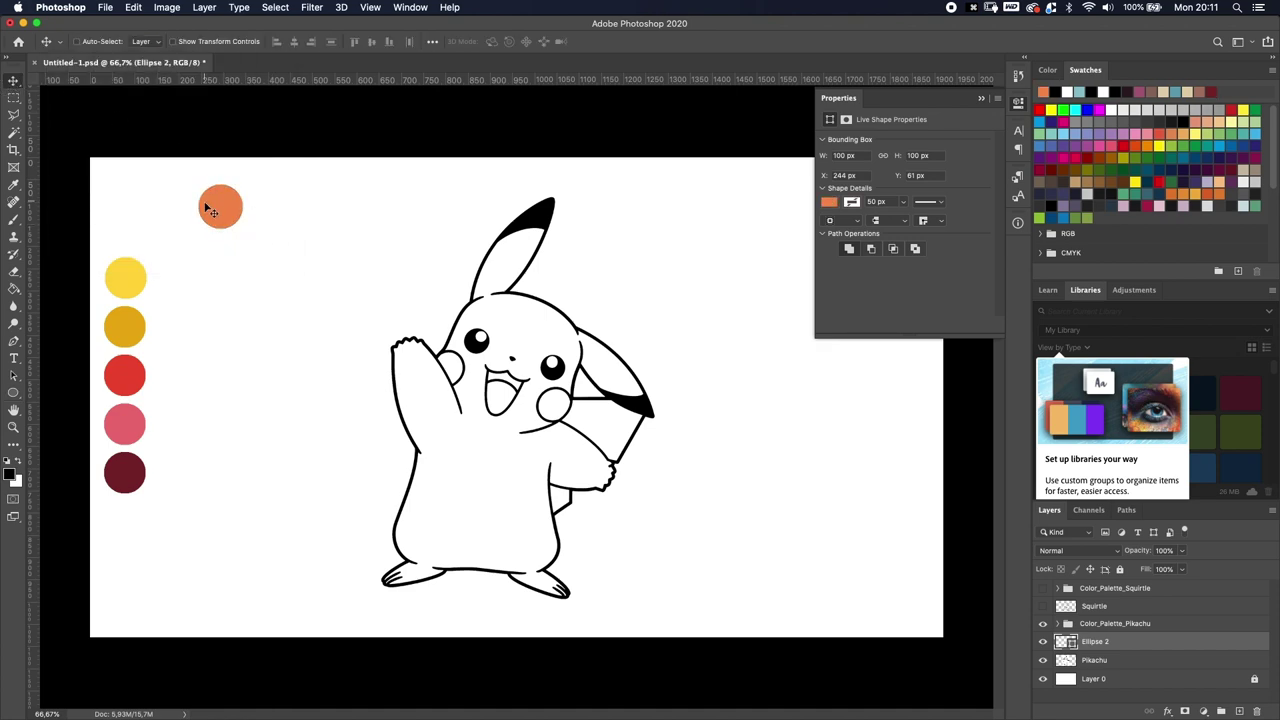
{"action": "left_click_drag", "start_coordinate": [215, 212], "coordinate": [226, 270]}
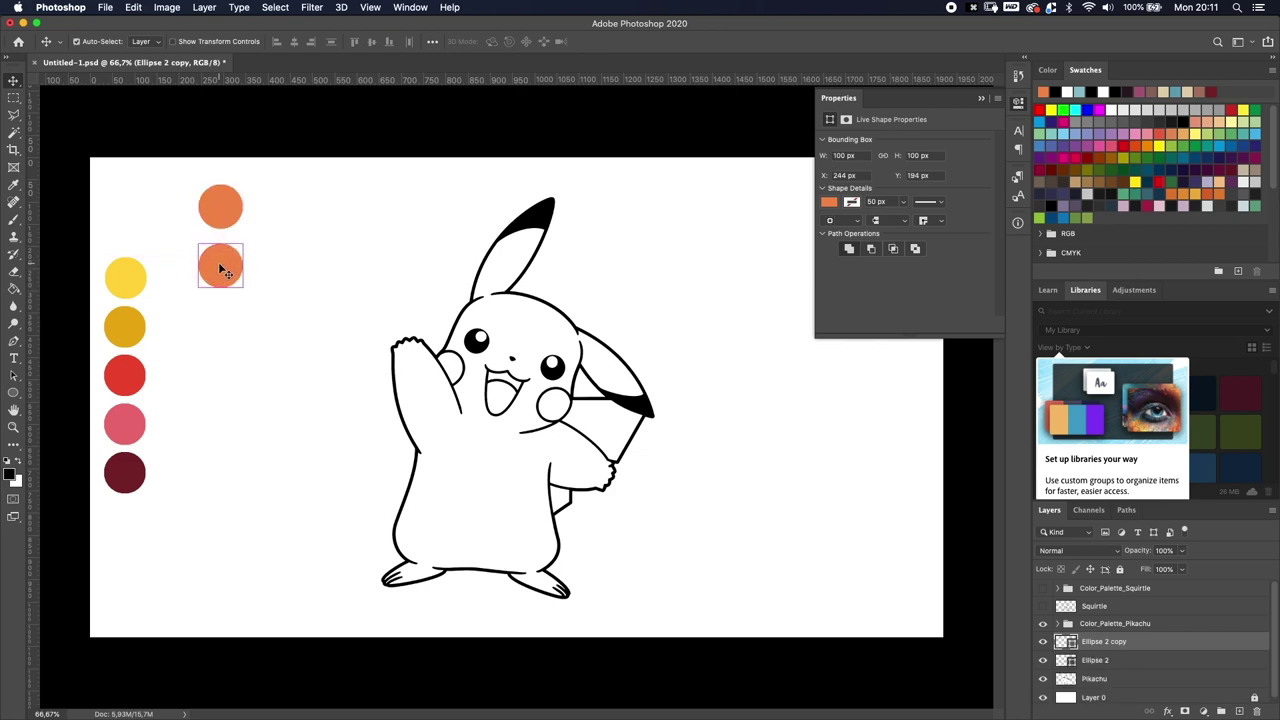
{"action": "left_click", "coordinate": [1184, 133]}
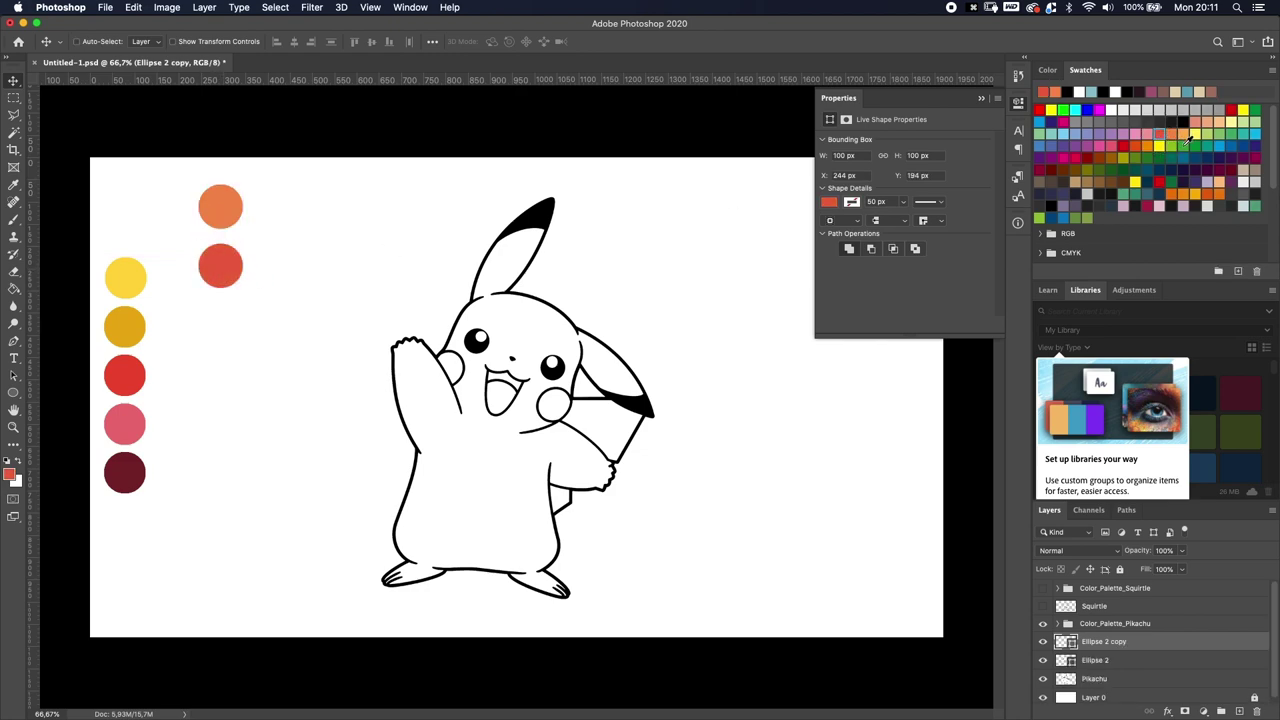
{"action": "left_click", "coordinate": [1187, 145]}
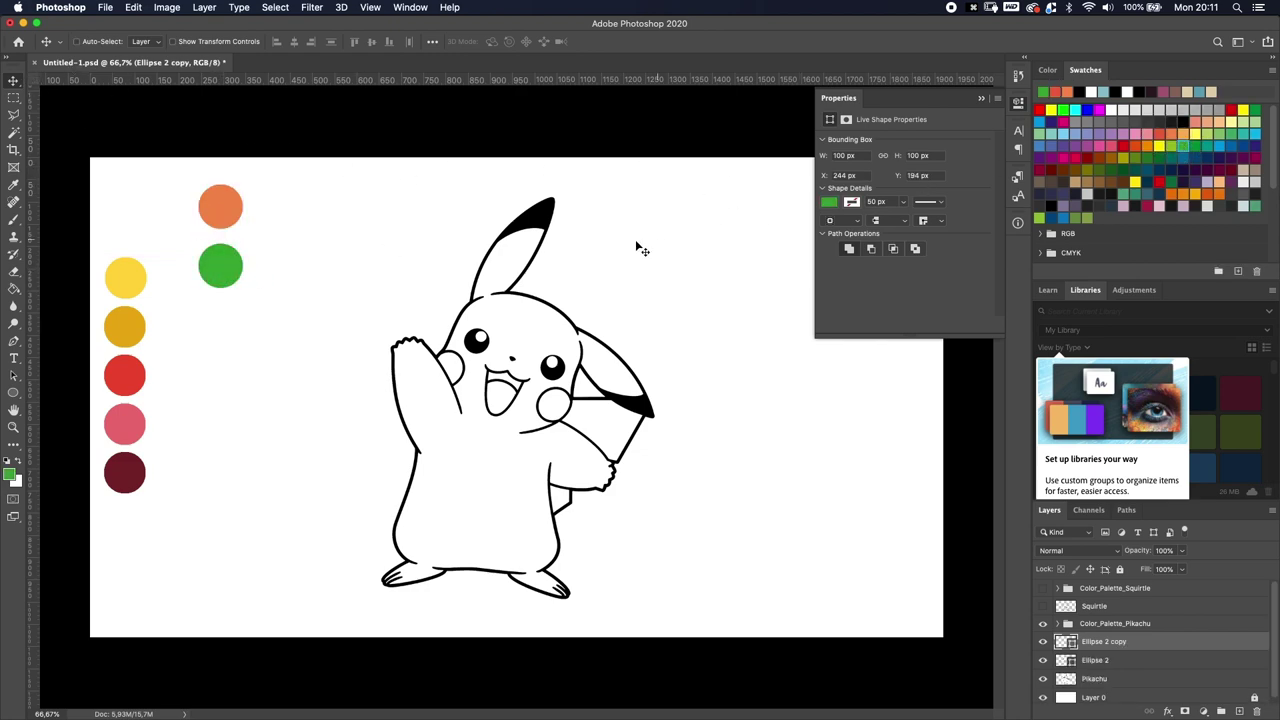
{"action": "left_click", "coordinate": [1133, 661]}
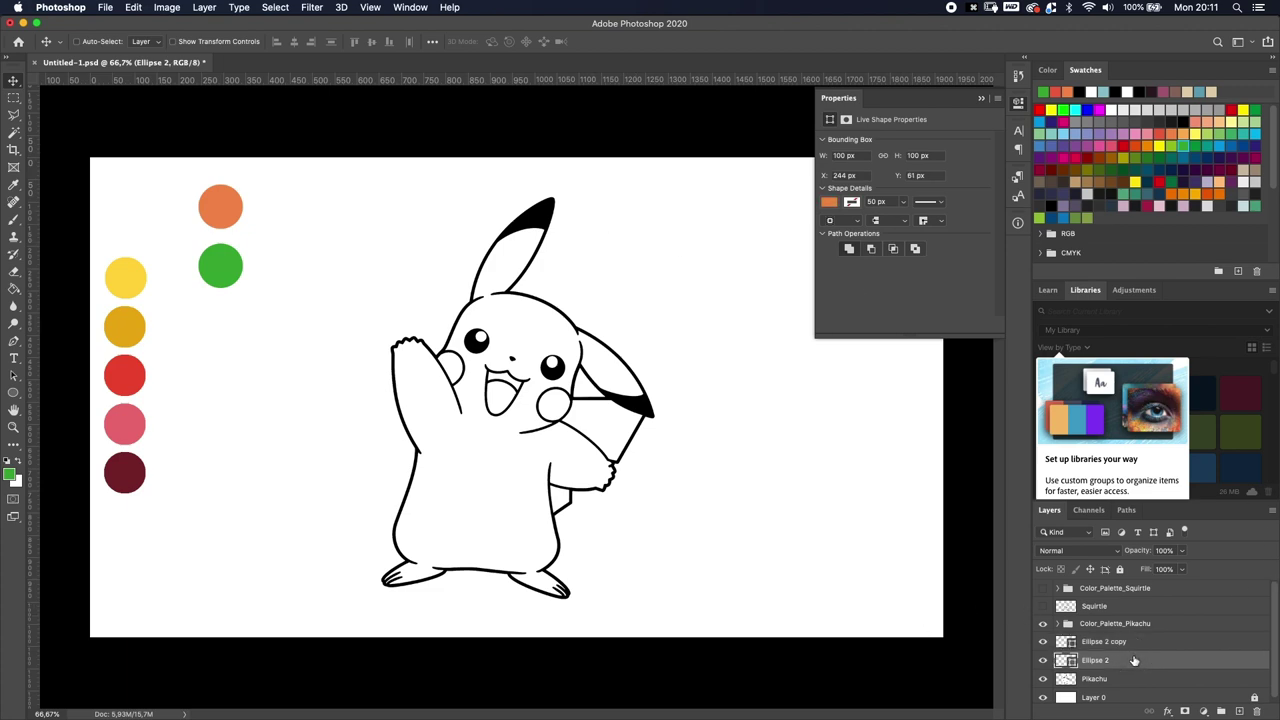
{"action": "left_click", "coordinate": [1136, 641], "text": "shift"}
{"action": "key", "text": "BackSpace"}
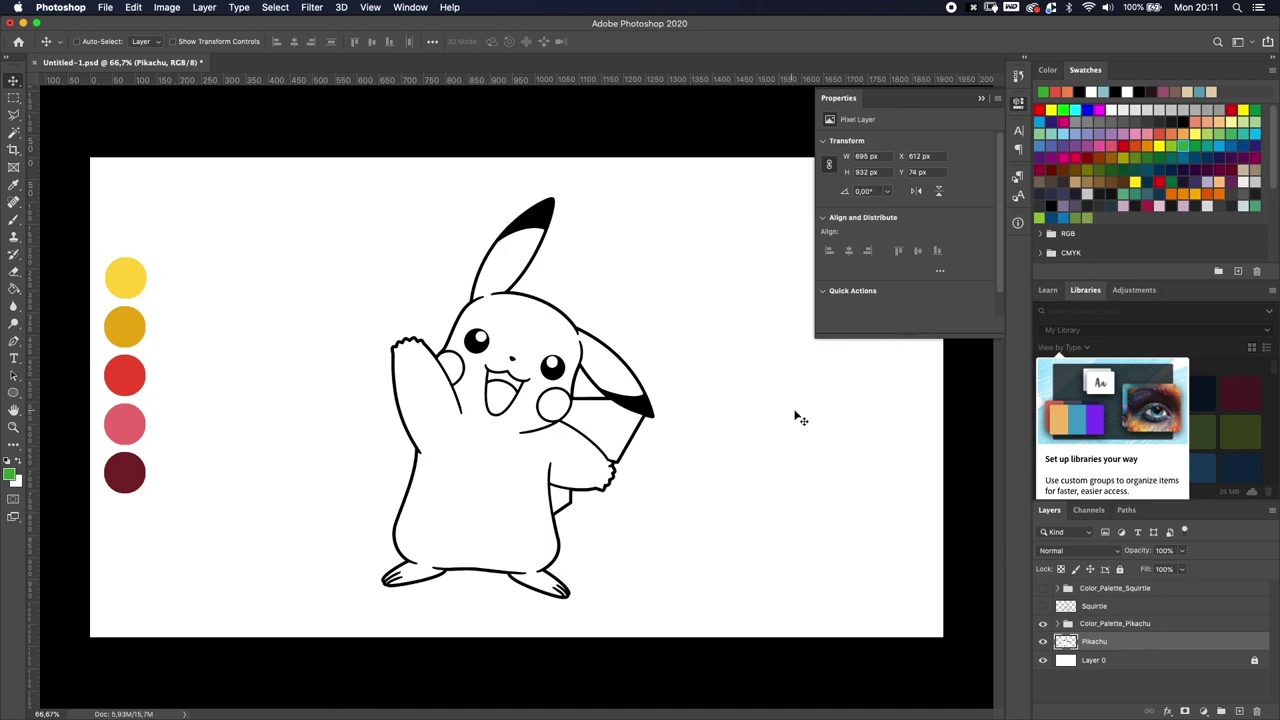
{"action": "left_click", "coordinate": [981, 101]}
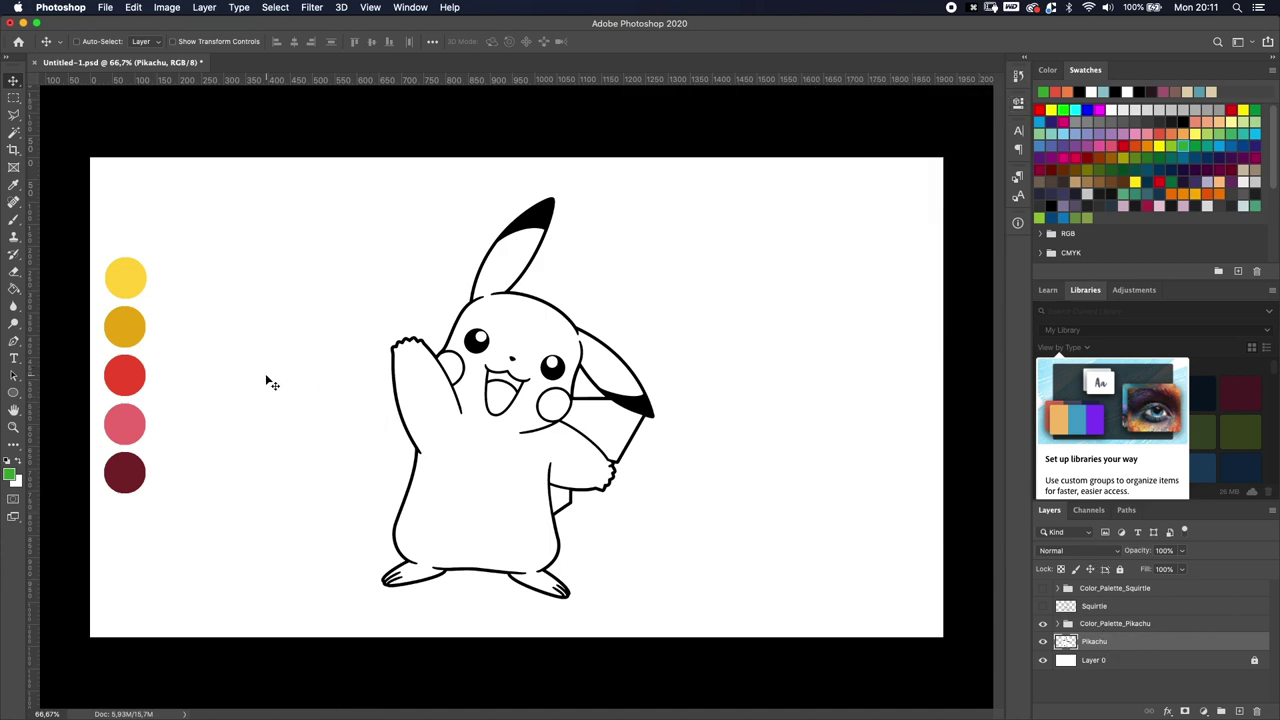
Sample the palette's top yellow and paint-bucket Pikachu's body, ears, arms and feet.
{"action": "key", "text": "g"}
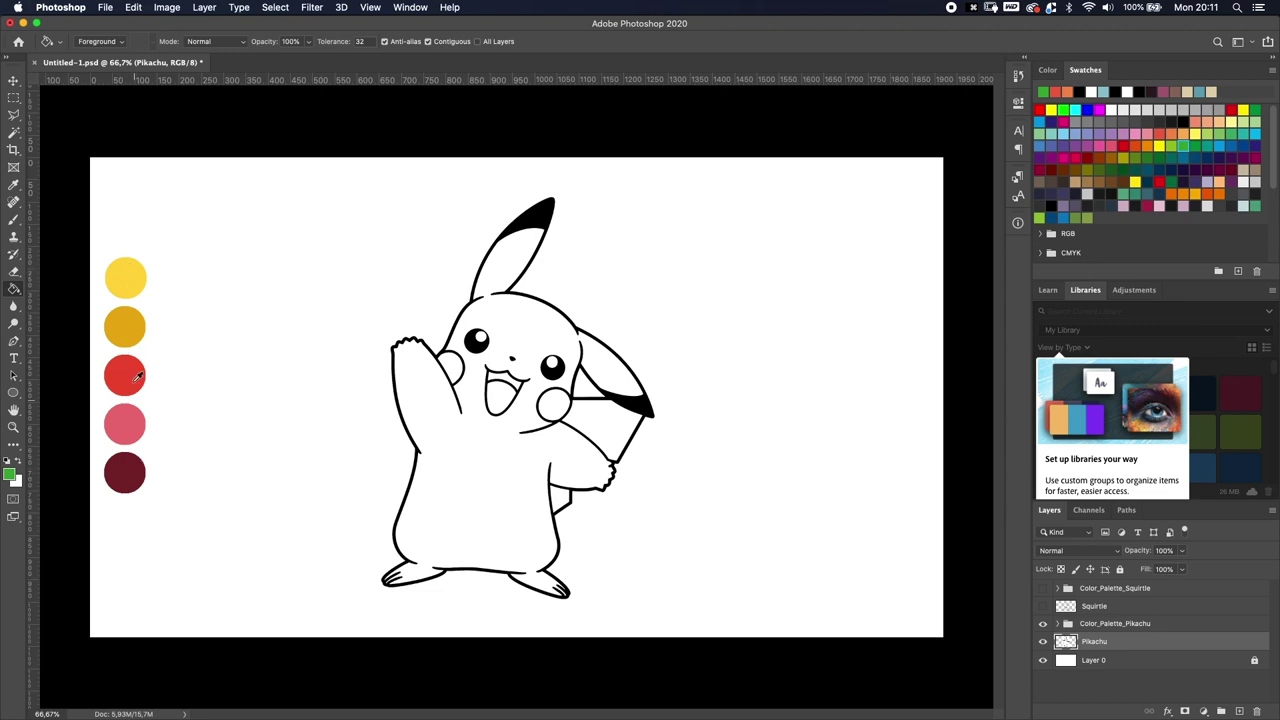
{"action": "left_click", "coordinate": [133, 264], "text": "alt"}
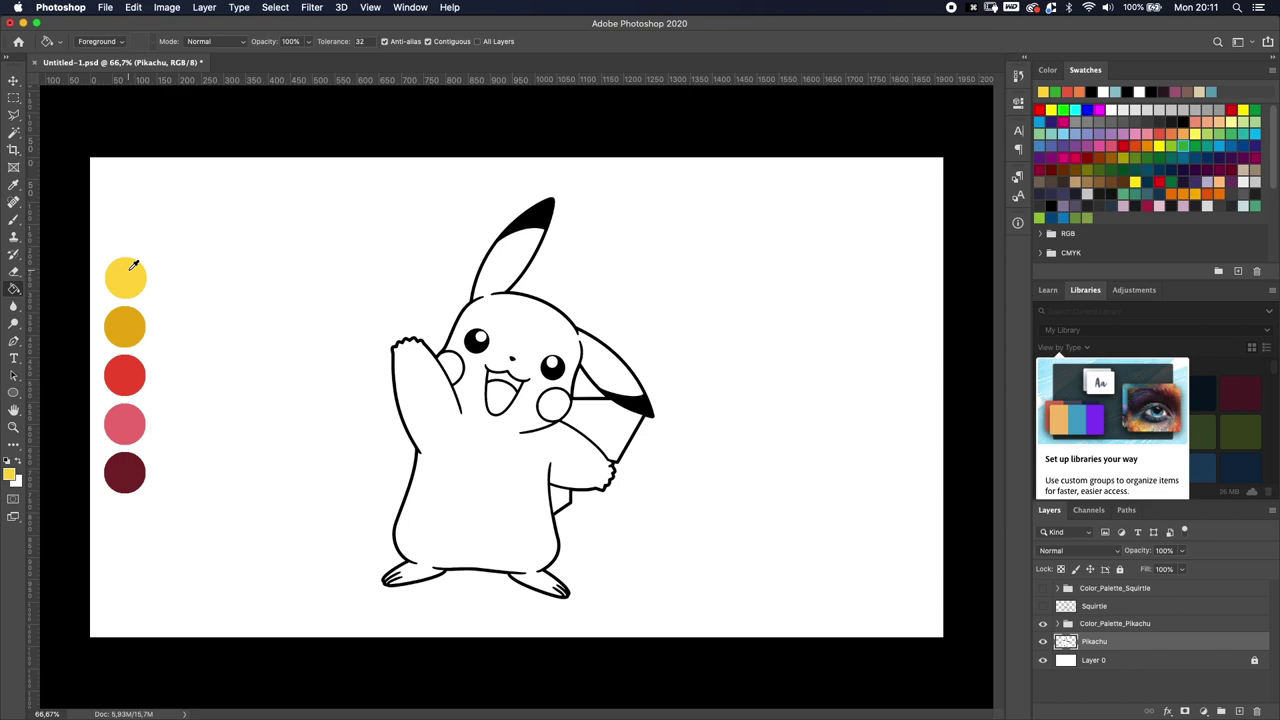
{"action": "left_click", "coordinate": [502, 502]}
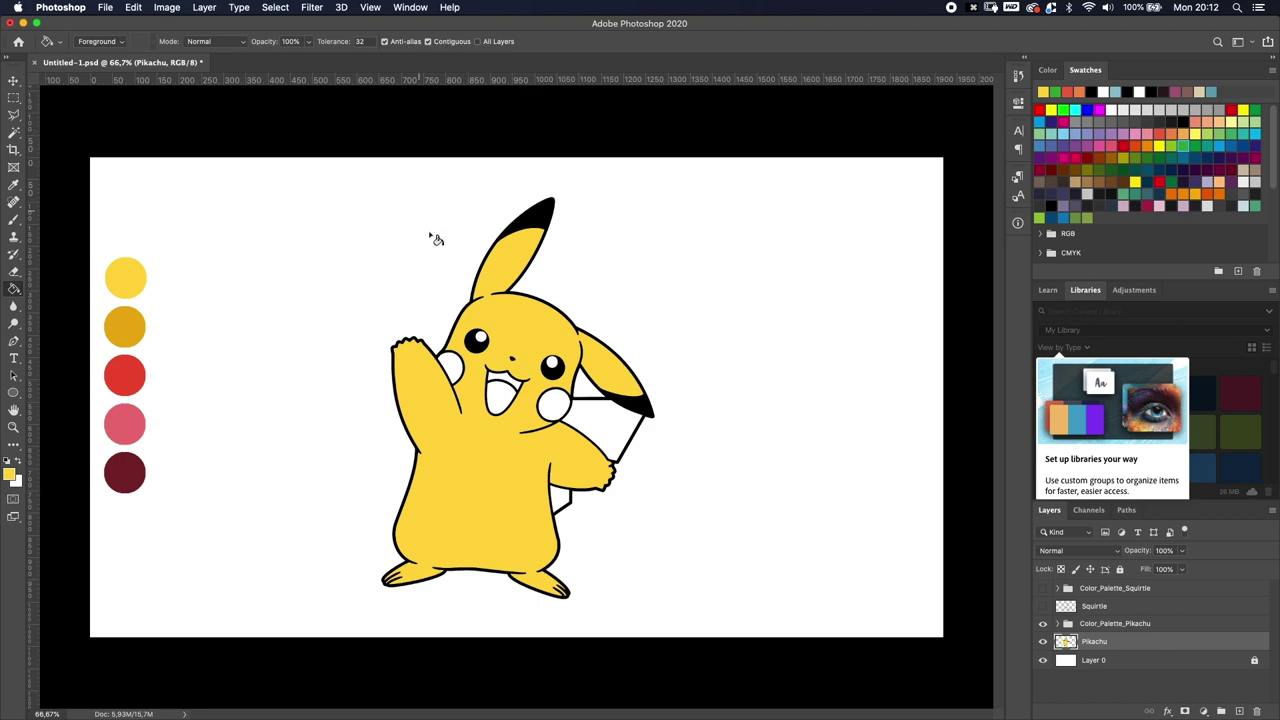
Undo the yellow fill, uncheck Contiguous, fill Pikachu to show it spreading, then undo.
{"action": "key", "text": "super+z"}
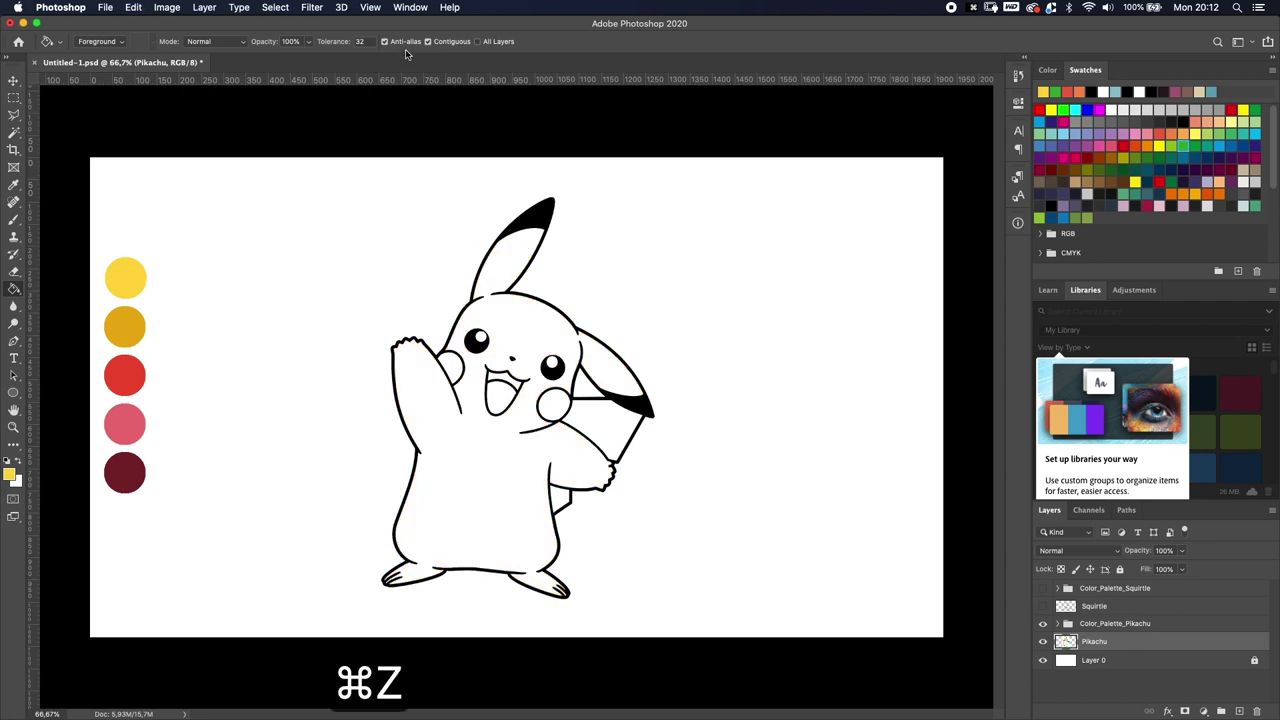
{"action": "left_click", "coordinate": [458, 47]}
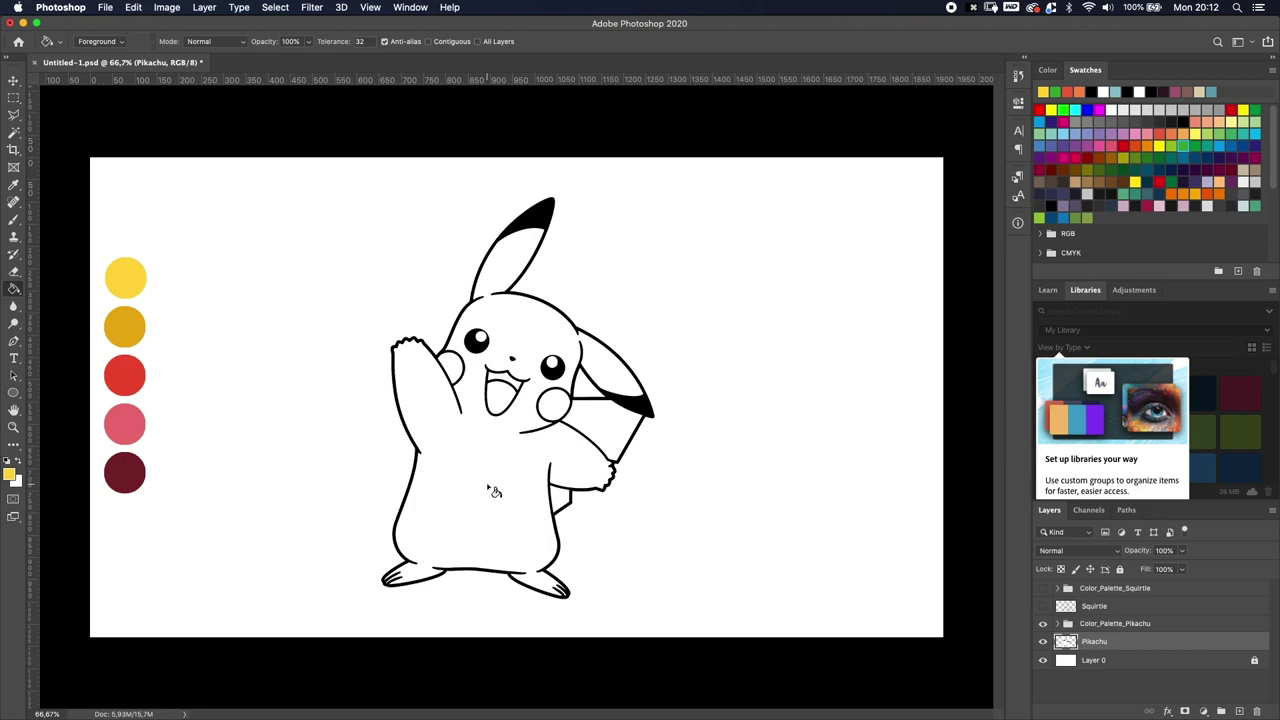
{"action": "left_click", "coordinate": [494, 491]}
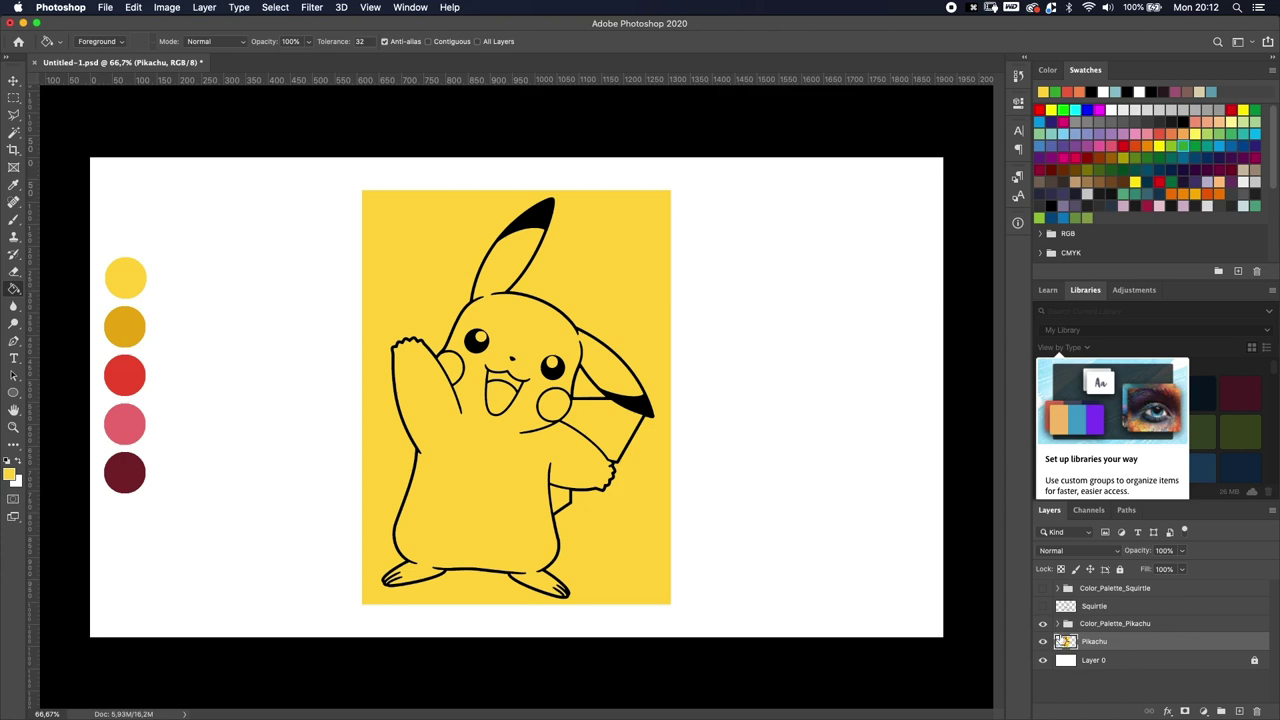
{"action": "key", "text": "super+z"}
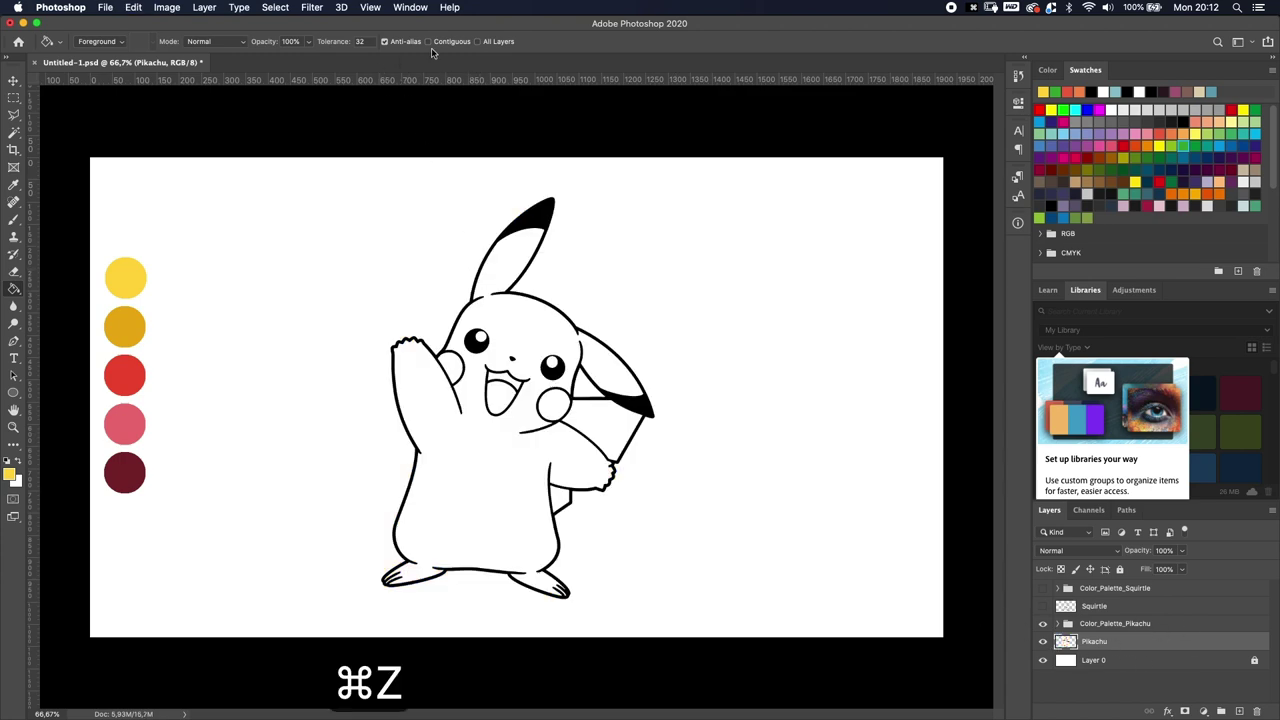
Check Contiguous, fill Pikachu's body yellow, then refill it with Anti-alias turned off.
{"action": "left_click", "coordinate": [428, 41]}
{"action": "left_click", "coordinate": [500, 518]}
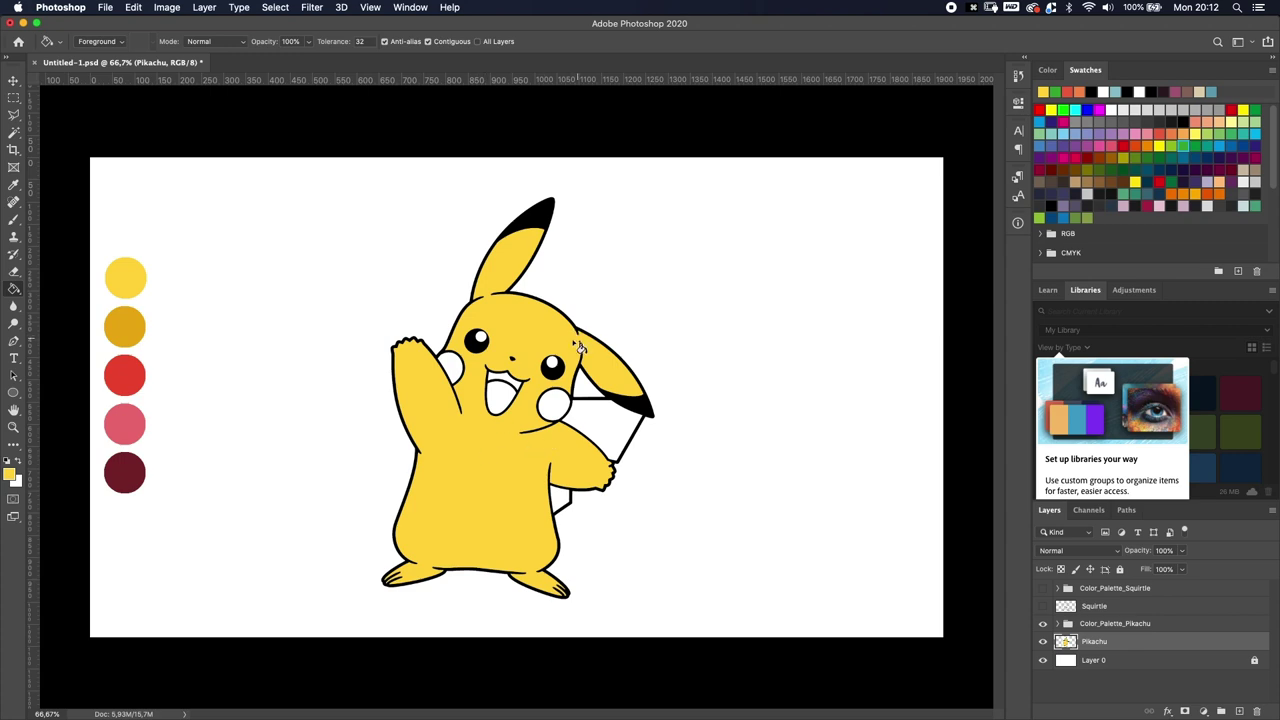
{"action": "left_click", "coordinate": [405, 43]}
{"action": "key", "text": "super+z"}
{"action": "scroll", "coordinate": [452, 410], "scroll_direction": "down", "scroll_amount": 3}
{"action": "scroll", "coordinate": [455, 400], "scroll_direction": "up", "scroll_amount": 6}
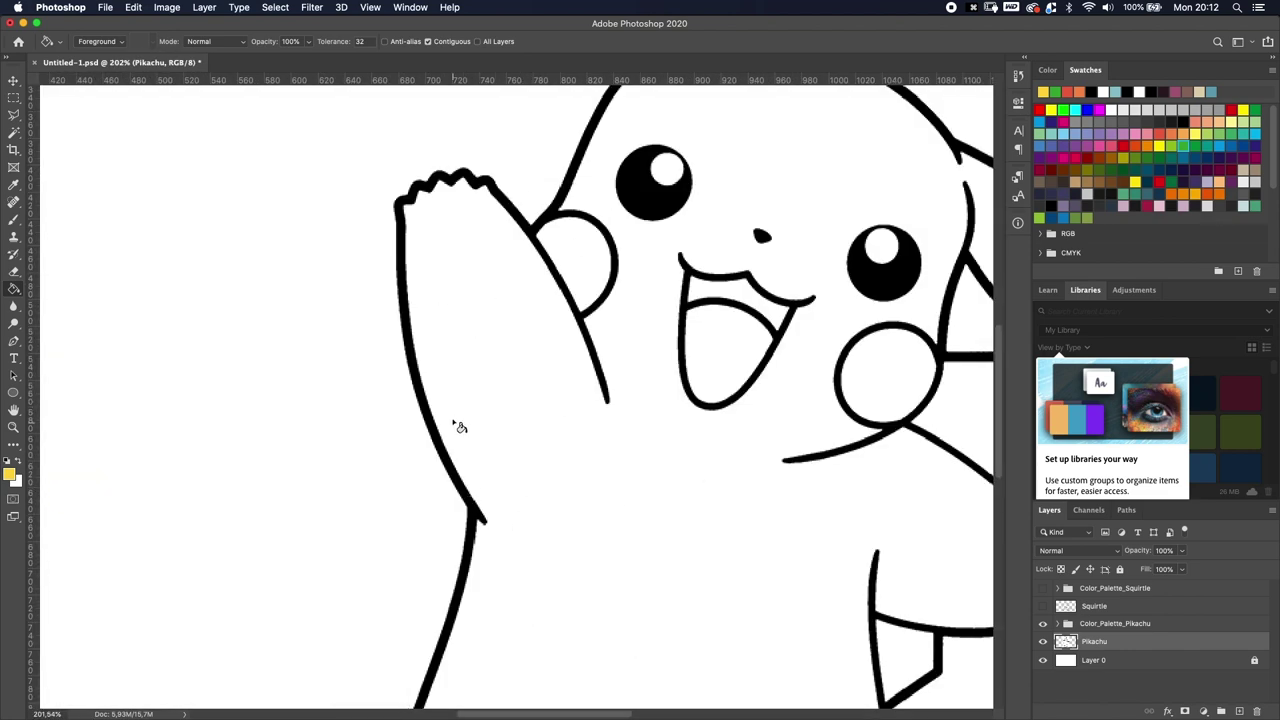
{"action": "left_click", "coordinate": [639, 493]}
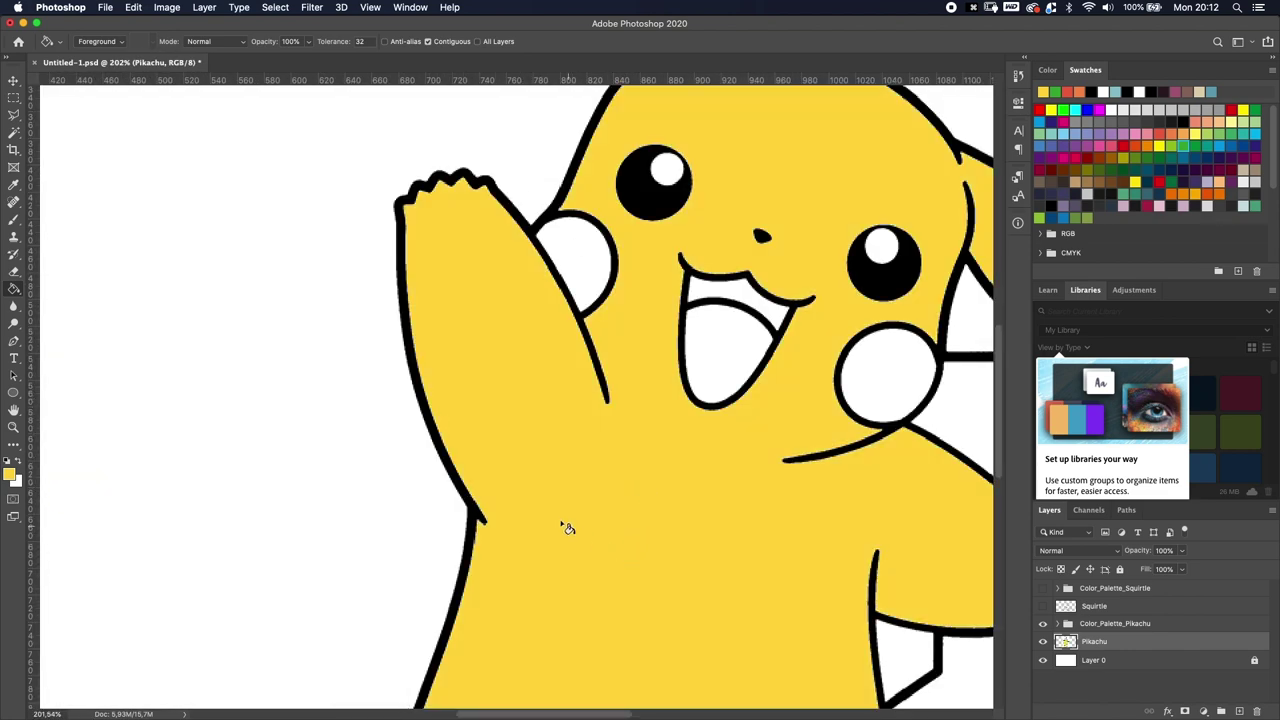
Compare undone and refilled body fills, then refill yellow with Anti-alias back on.
{"action": "scroll", "coordinate": [442, 465], "scroll_direction": "up", "scroll_amount": 5}
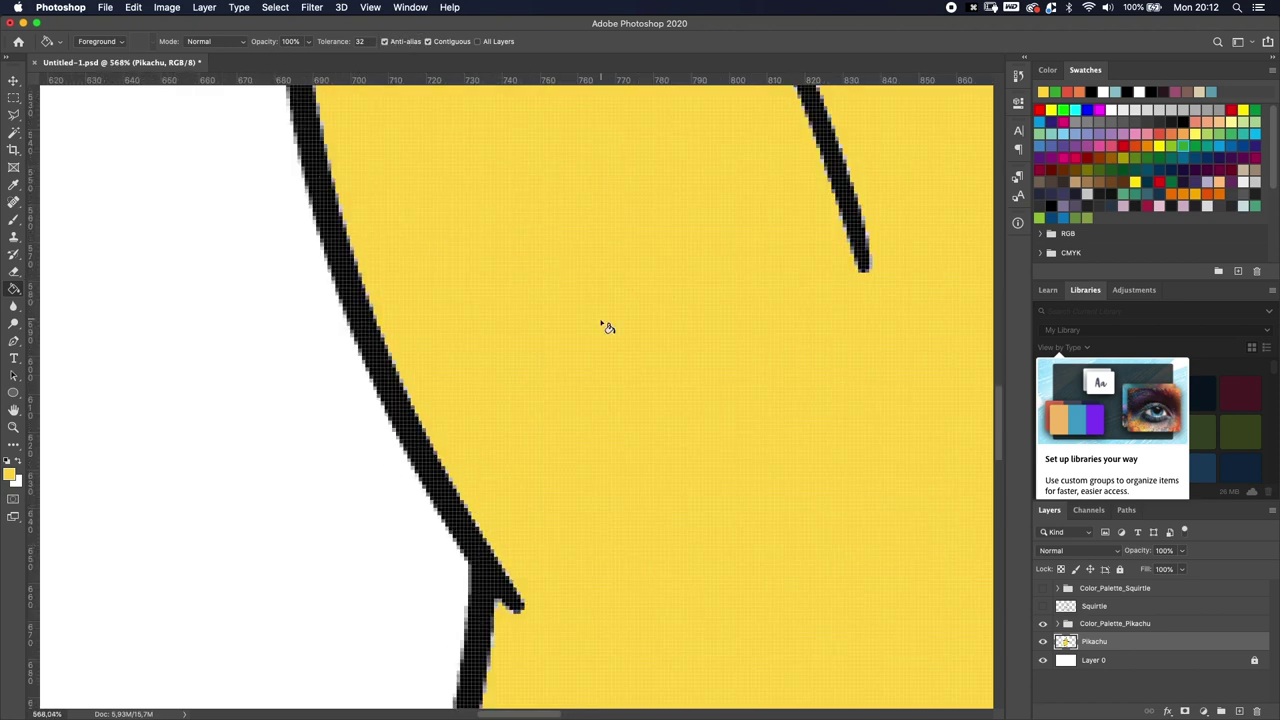
{"action": "key", "text": "super+z"}
{"action": "left_click", "coordinate": [599, 410]}
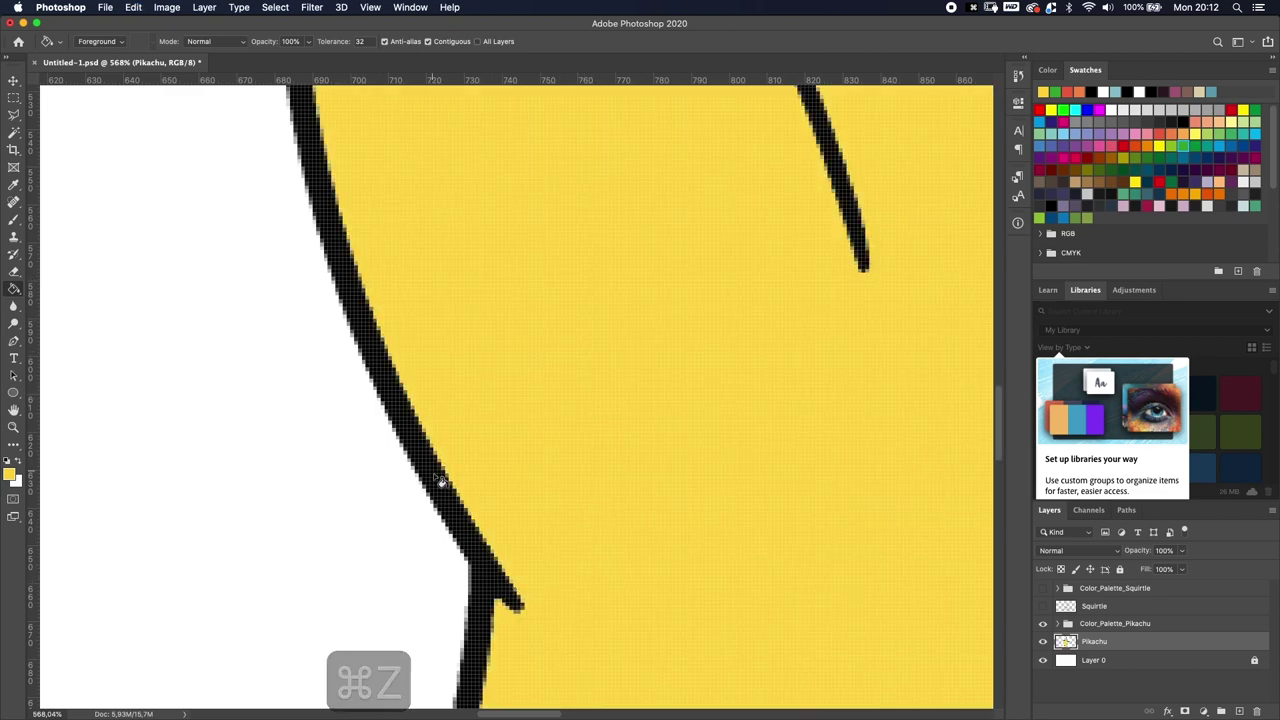
{"action": "scroll", "coordinate": [660, 520], "scroll_direction": "down", "scroll_amount": 8}
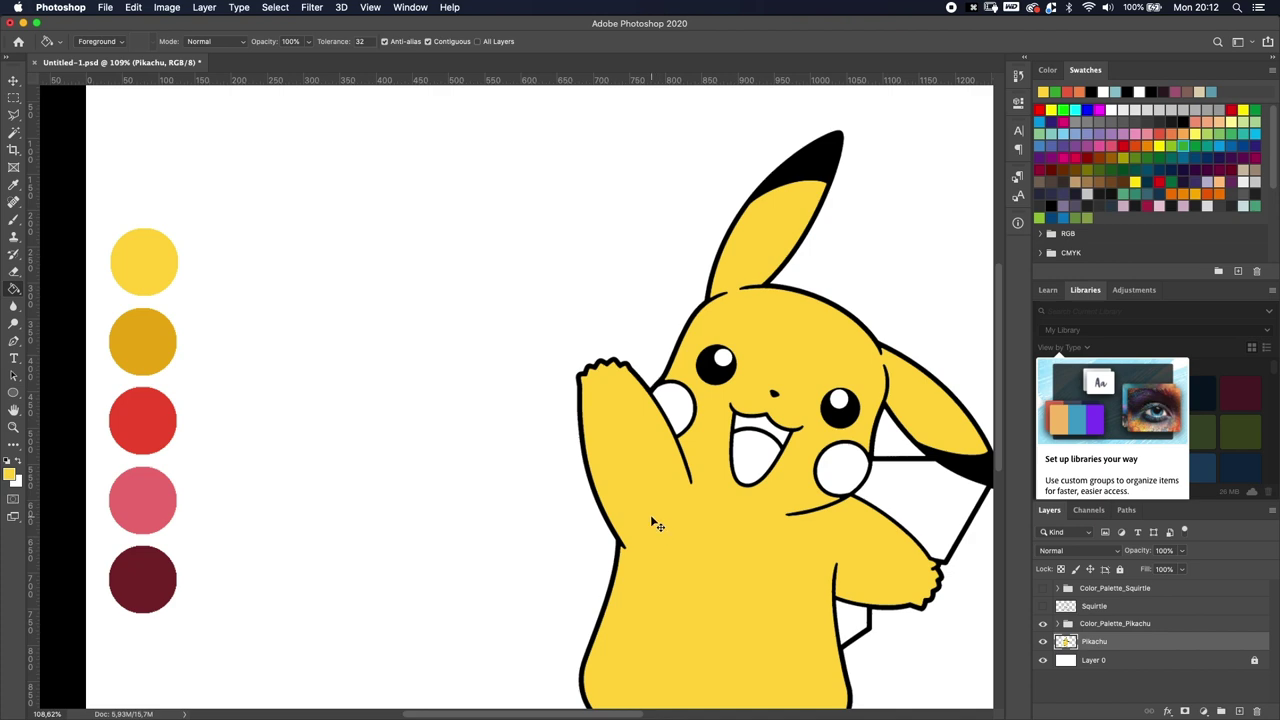
{"action": "key", "text": "super+z"}
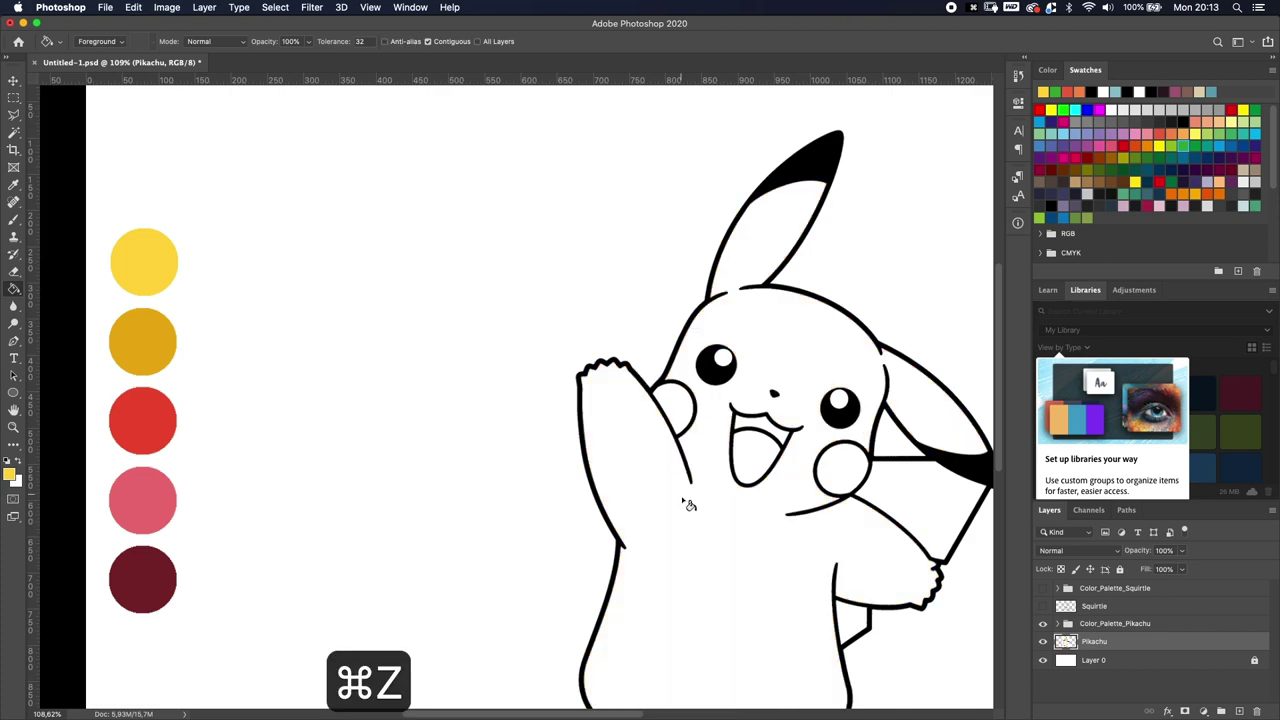
{"action": "left_click", "coordinate": [712, 553]}
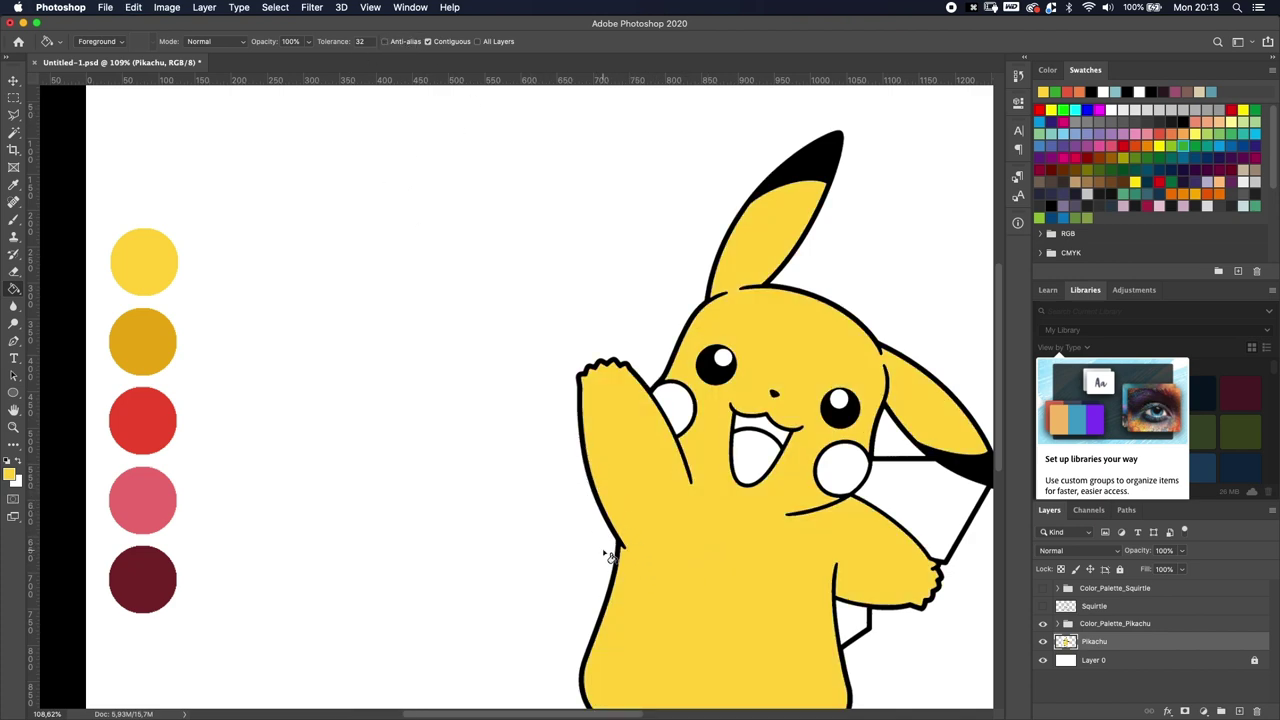
{"action": "left_click", "coordinate": [390, 42]}
{"action": "key", "text": "super+z"}
{"action": "left_click", "coordinate": [710, 577]}
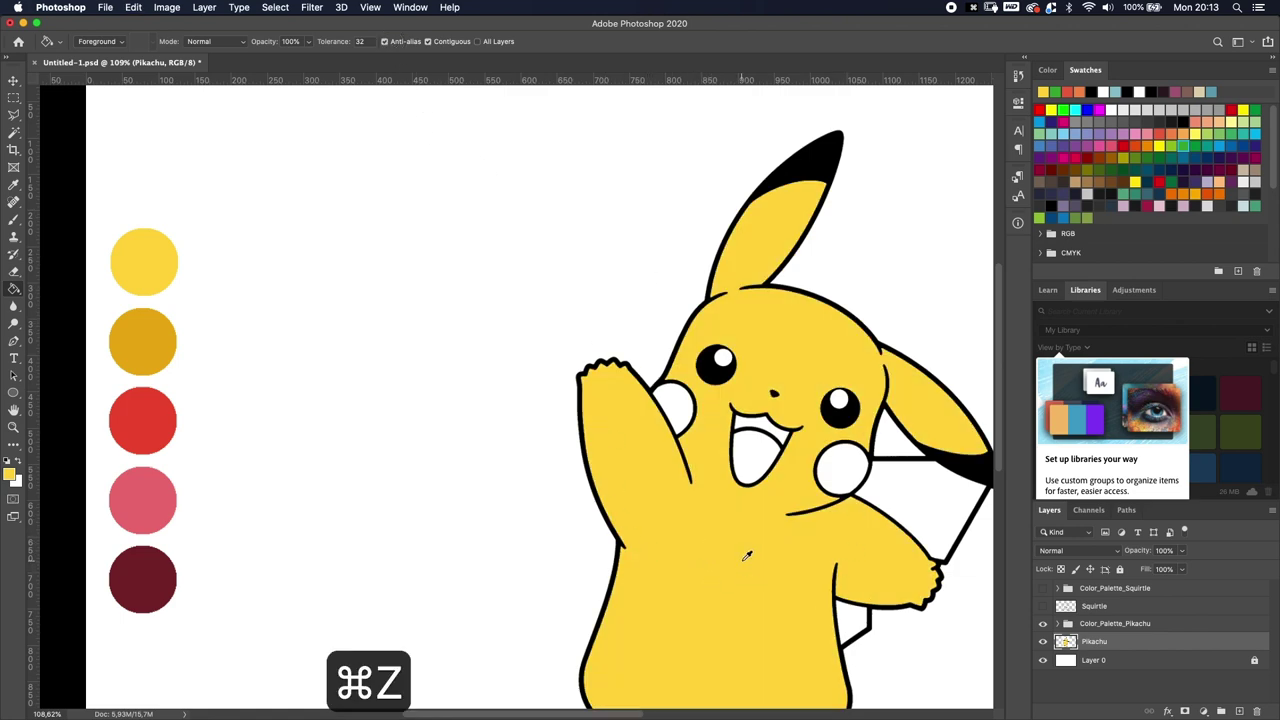
Centre Pikachu and fill the lower and upper tail with the palette's darker yellow.
{"action": "scroll", "coordinate": [746, 555], "scroll_direction": "down", "scroll_amount": 5}
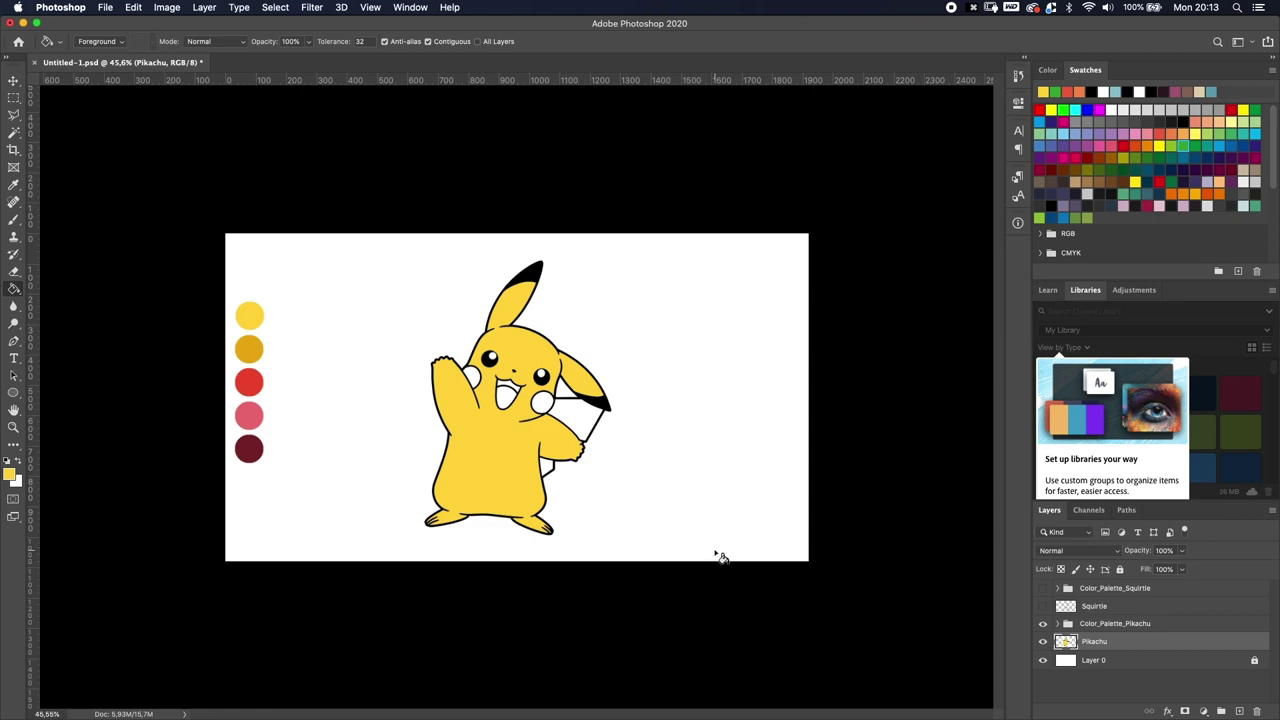
{"action": "key", "text": "space"}
{"action": "left_click", "coordinate": [685, 503]}
{"action": "scroll", "coordinate": [487, 423], "scroll_direction": "up", "scroll_amount": 5}
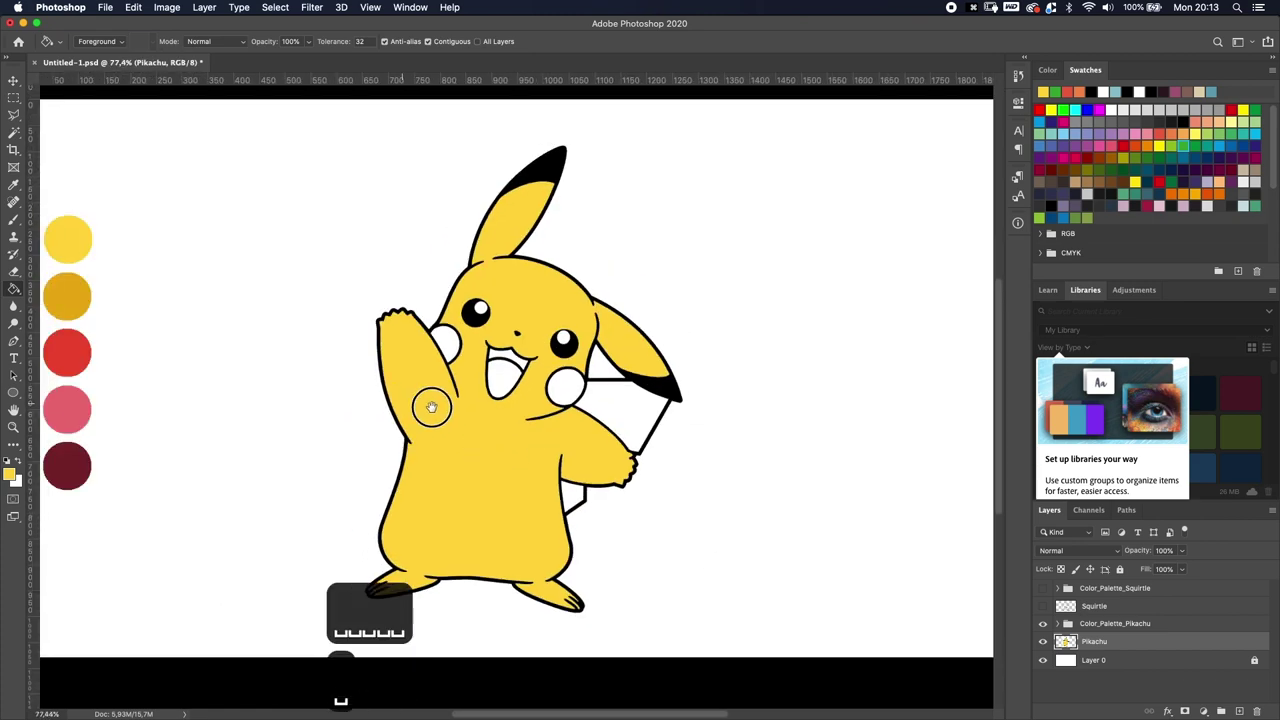
{"action": "left_click_drag", "start_coordinate": [443, 409], "coordinate": [509, 416]}
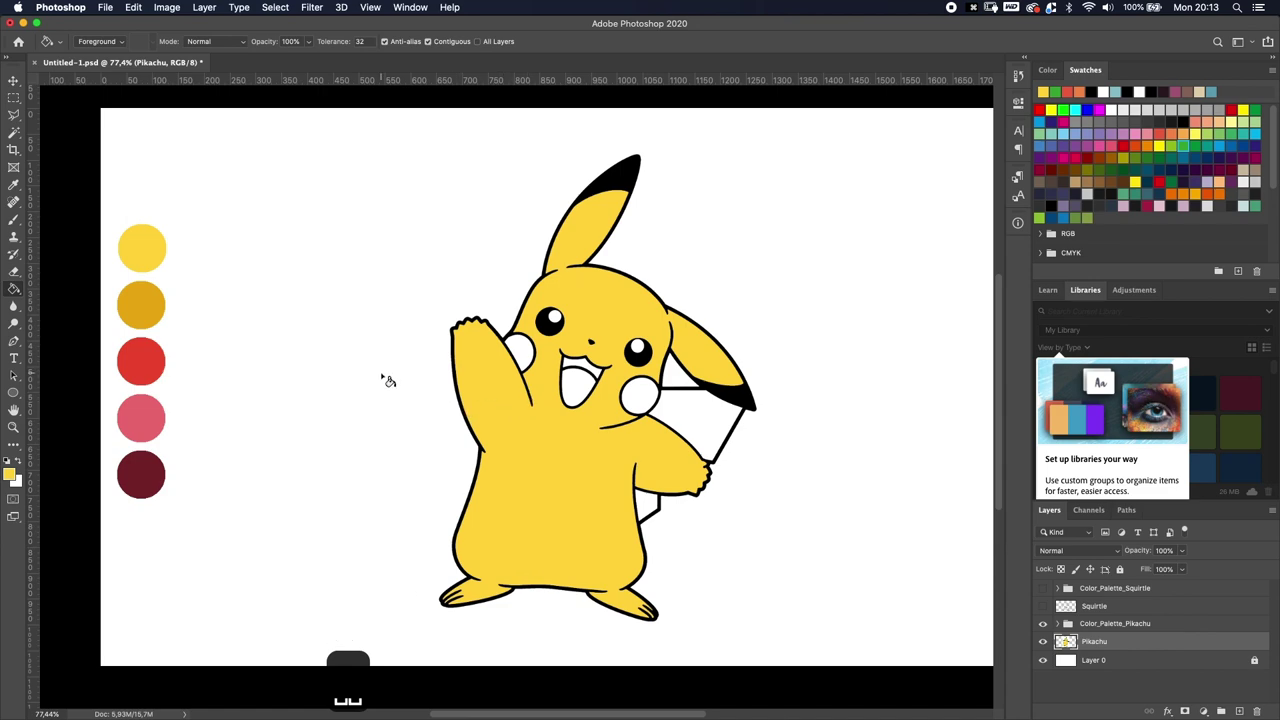
{"action": "left_click", "coordinate": [139, 301], "text": "alt"}
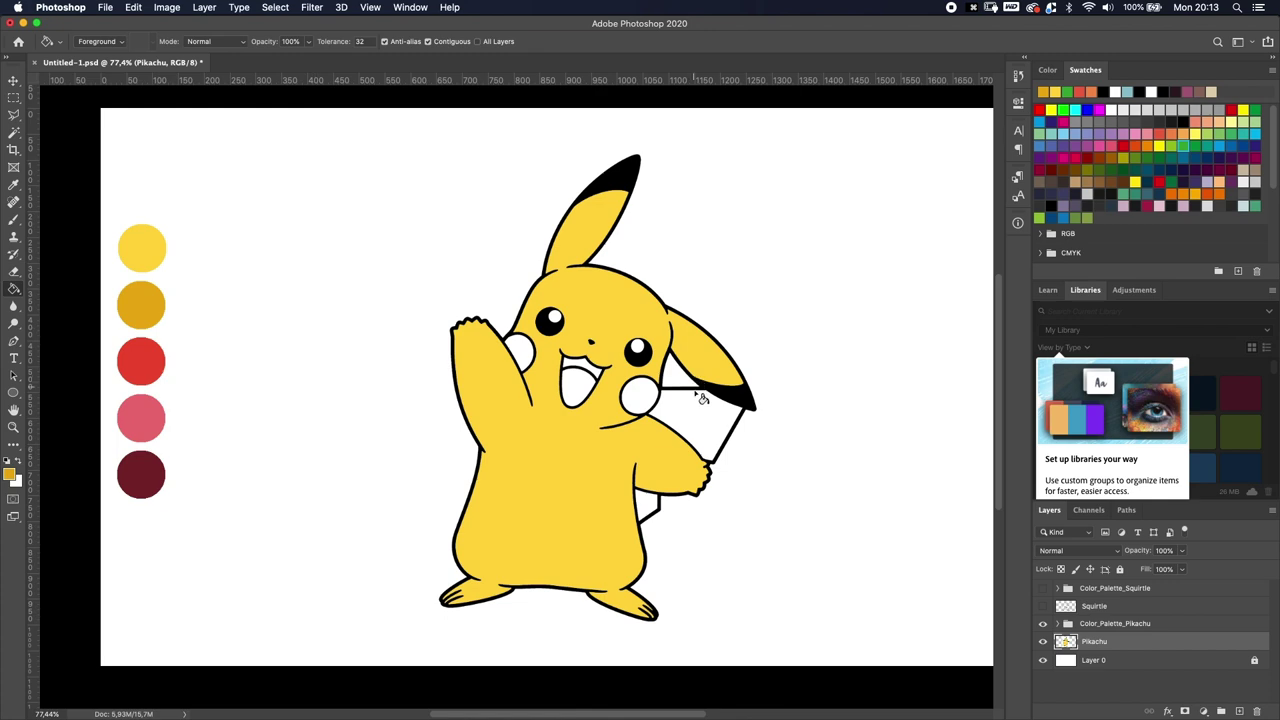
{"action": "left_click", "coordinate": [655, 510]}
{"action": "left_click", "coordinate": [698, 424]}
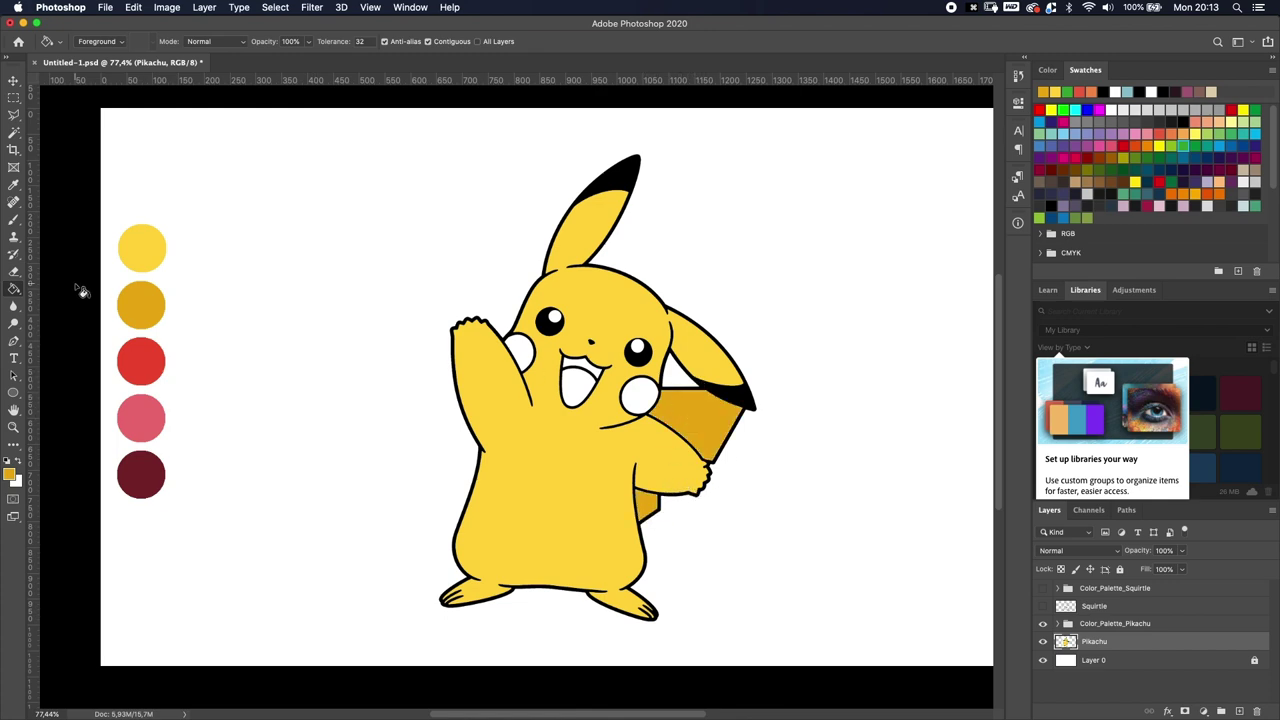
Fill both cheeks red, the lower mouth pink and the upper mouth dark red.
{"action": "left_click", "coordinate": [150, 362], "text": "alt"}
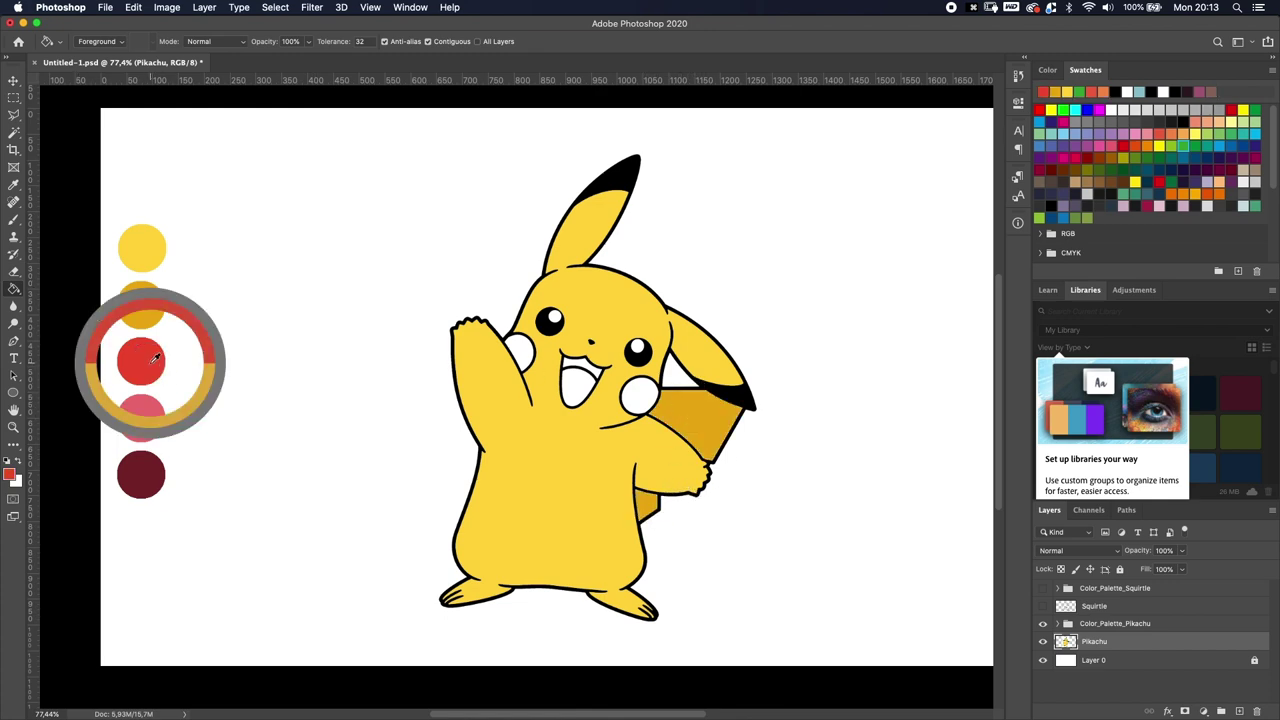
{"action": "left_click", "coordinate": [522, 350]}
{"action": "left_click", "coordinate": [636, 398]}
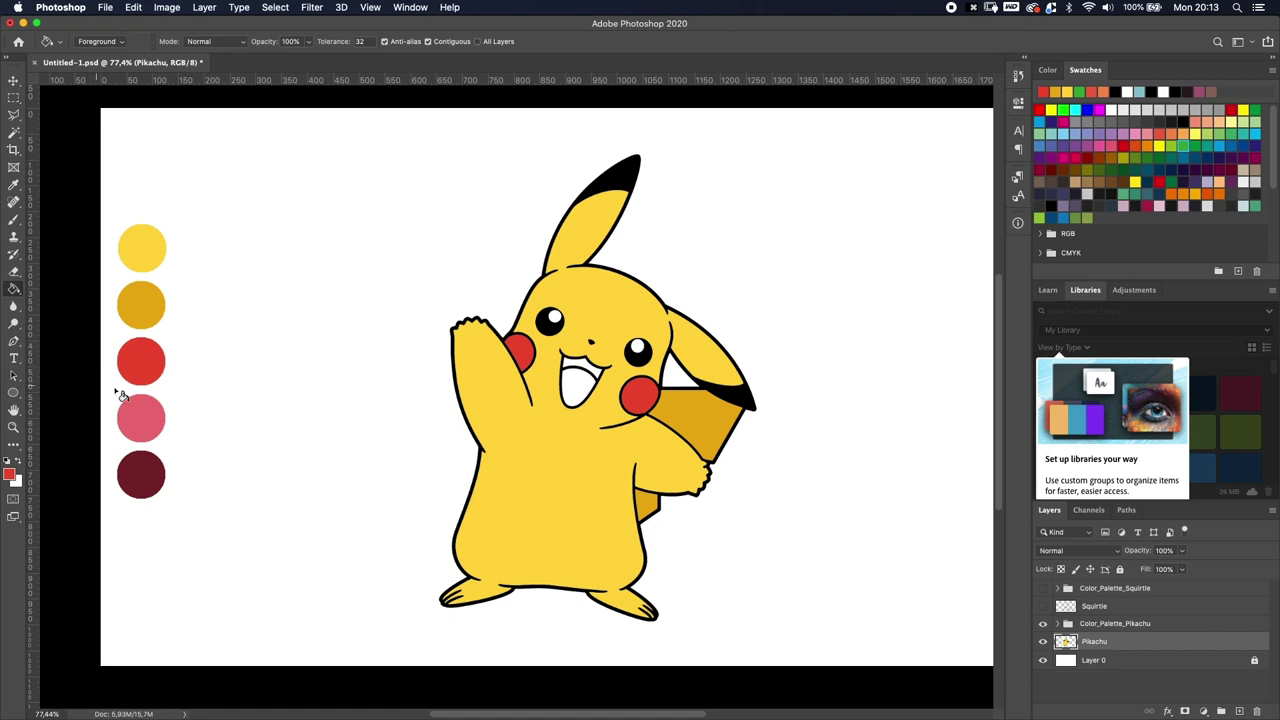
{"action": "left_click", "coordinate": [578, 398]}
{"action": "left_click", "coordinate": [154, 468], "text": "alt"}
{"action": "left_click", "coordinate": [590, 372]}
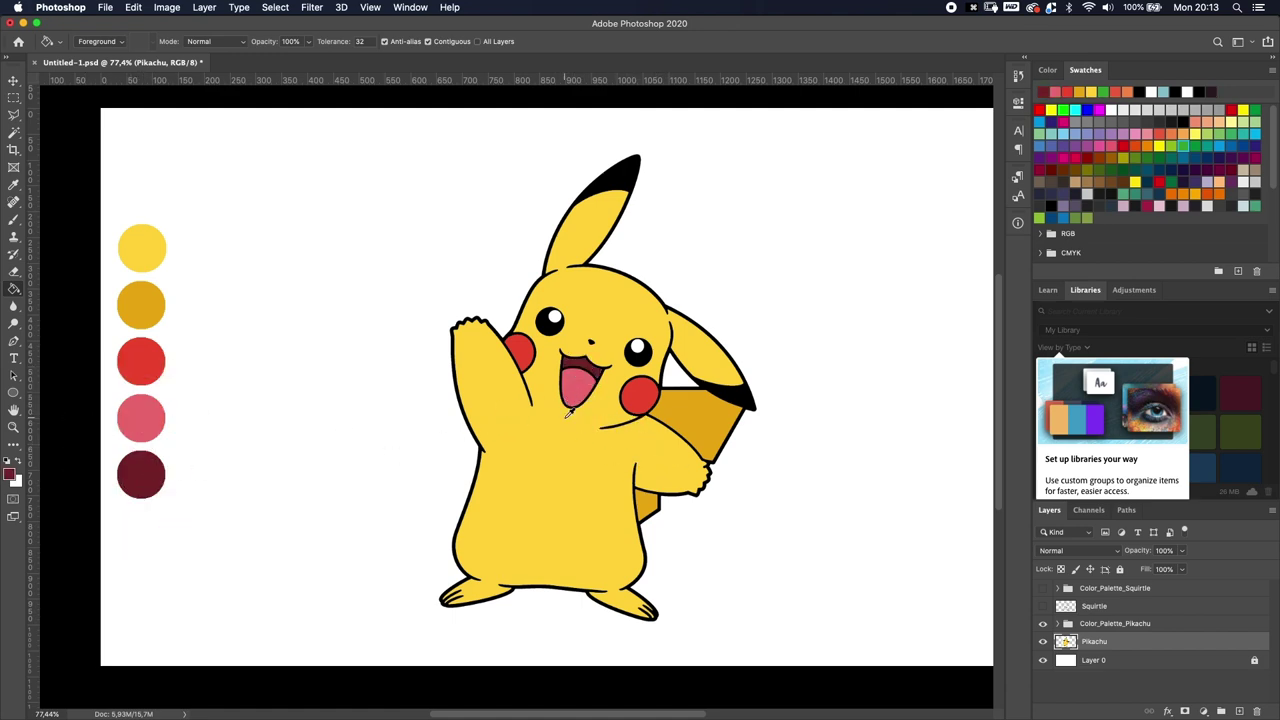
{"action": "scroll", "coordinate": [641, 389], "scroll_direction": "down", "scroll_amount": 2}
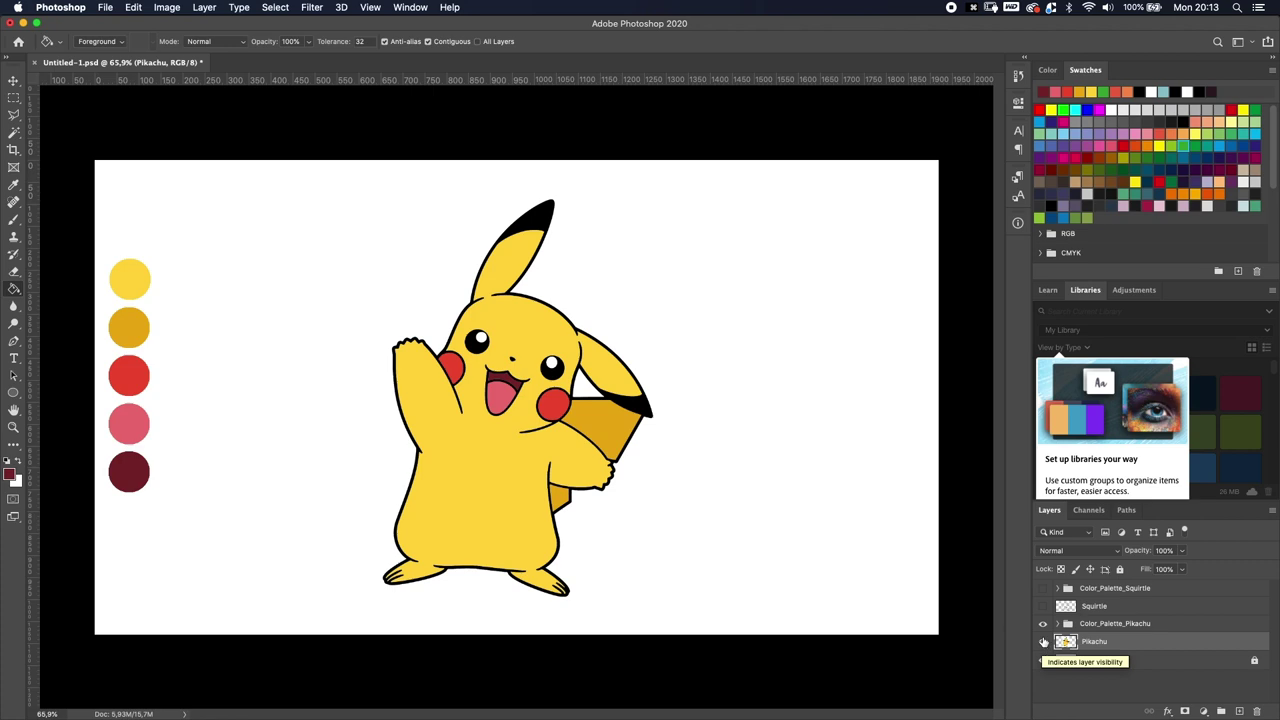
Hide Pikachu and its palette, show Squirtle and its palette, and select the Squirtle layer.
{"action": "left_click_drag", "start_coordinate": [1043, 642], "coordinate": [1043, 623]}
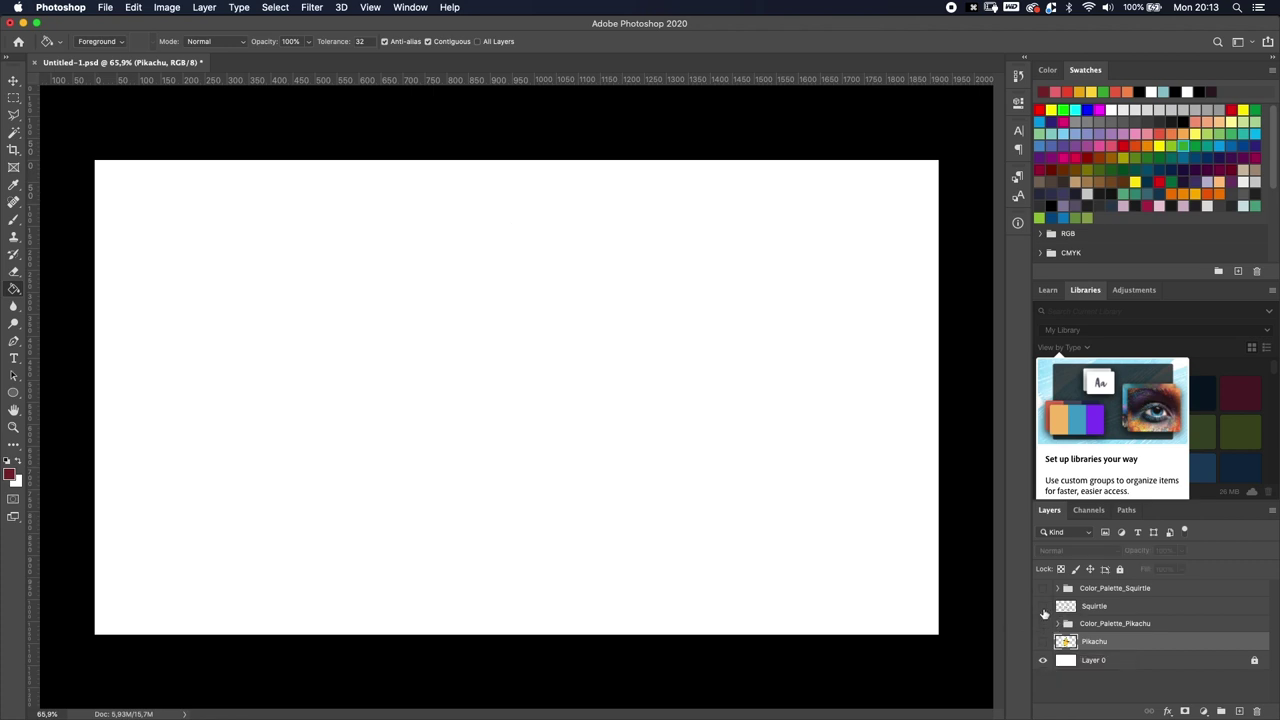
{"action": "left_click", "coordinate": [1043, 606]}
{"action": "left_click", "coordinate": [1043, 588]}
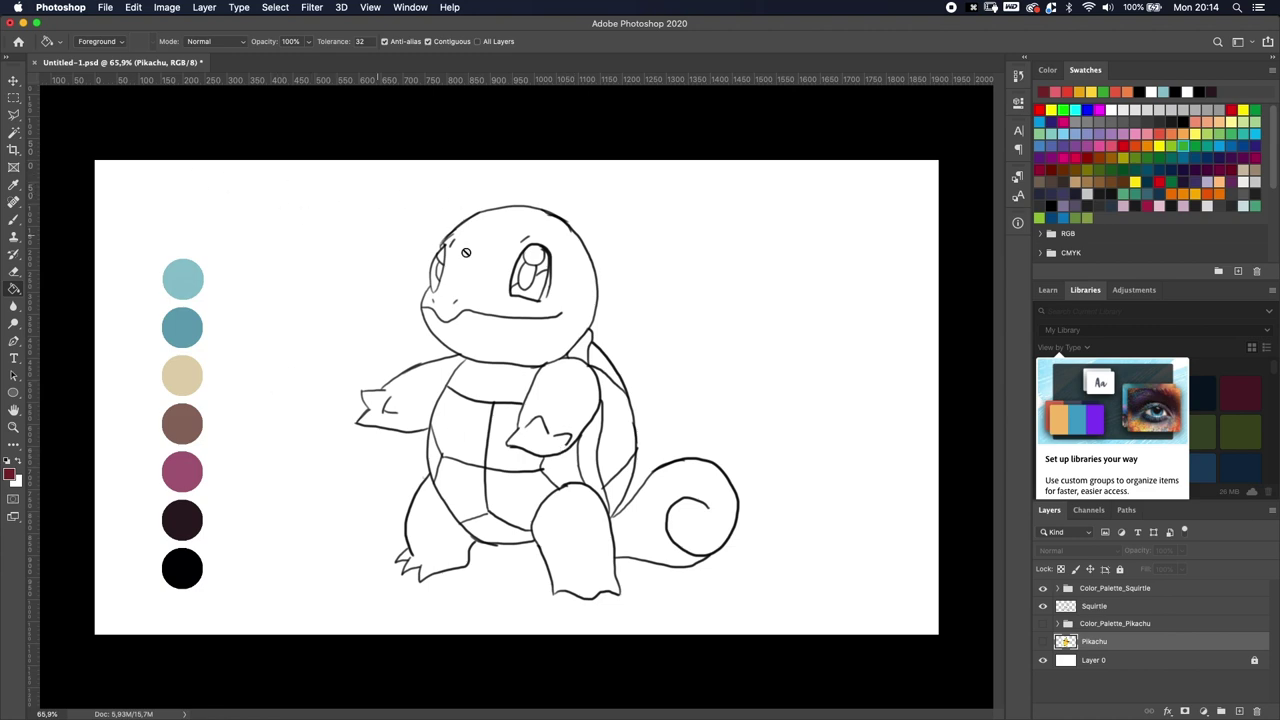
{"action": "left_click", "coordinate": [1130, 606]}
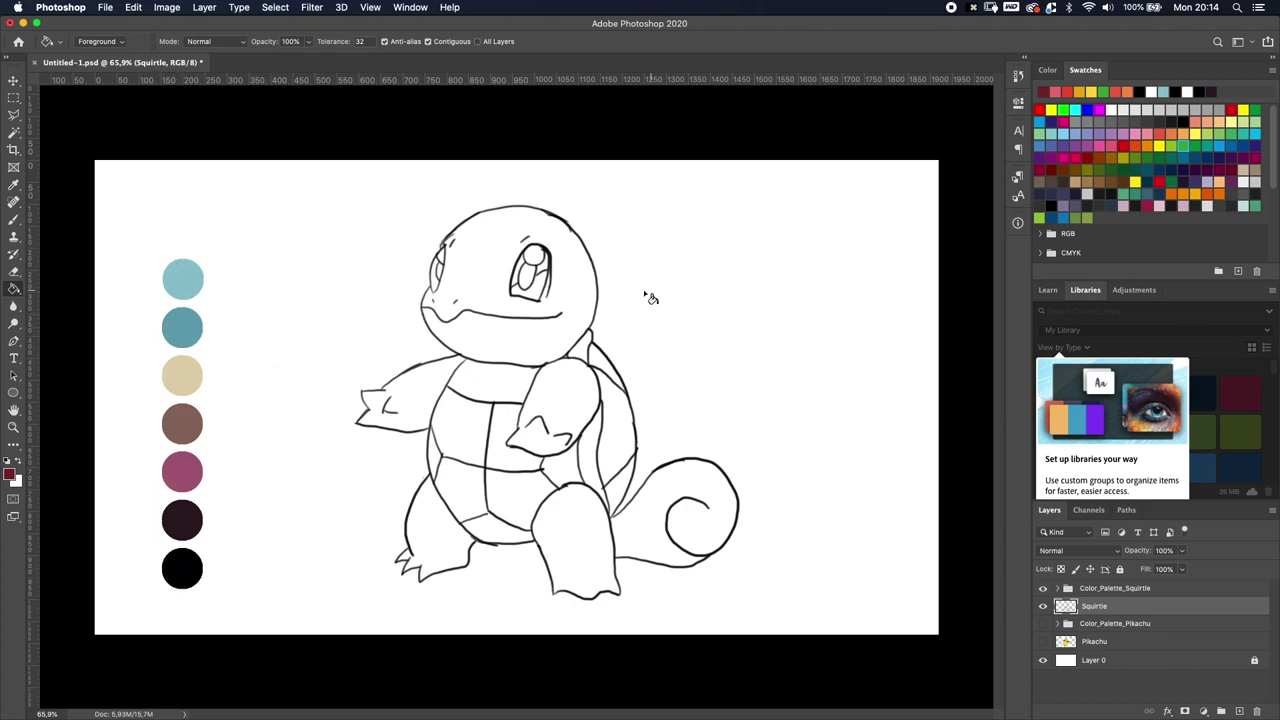
Sample light blue from Squirtle's palette and fill Squirtle's arm with it.
{"action": "scroll", "coordinate": [406, 402], "scroll_direction": "down", "scroll_amount": 1}
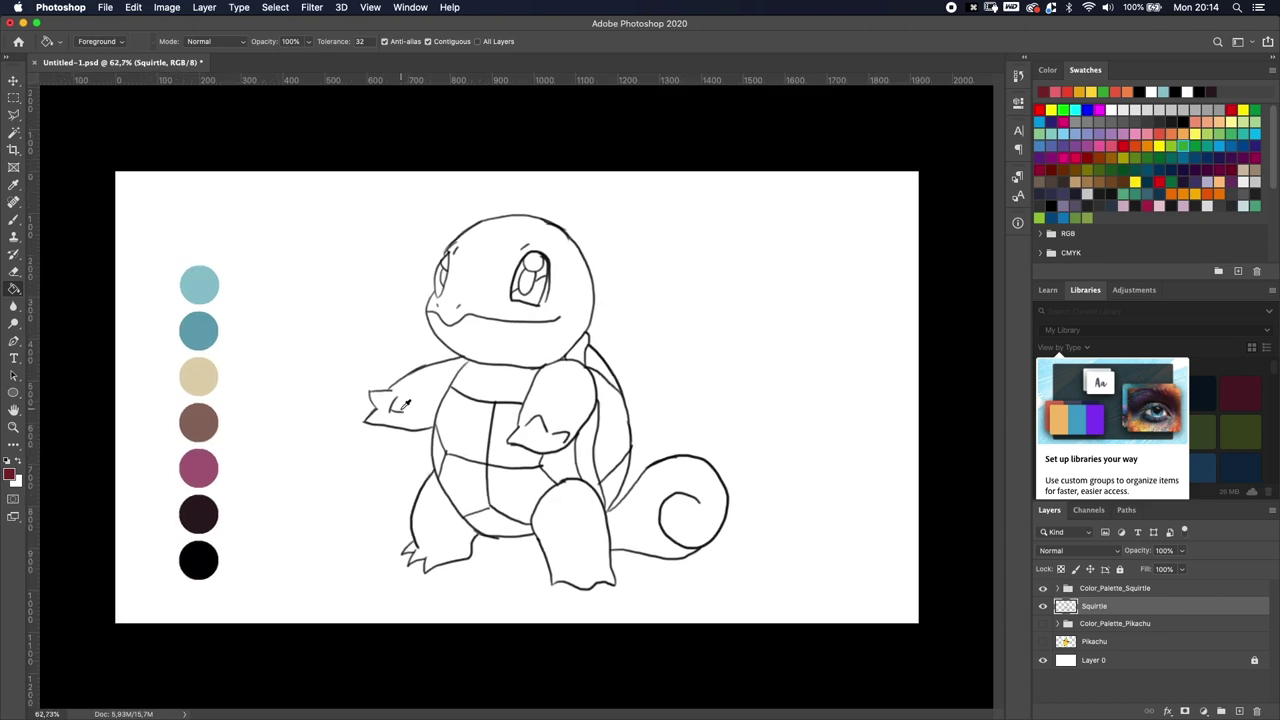
{"action": "scroll", "coordinate": [406, 402], "scroll_direction": "up", "scroll_amount": 6}
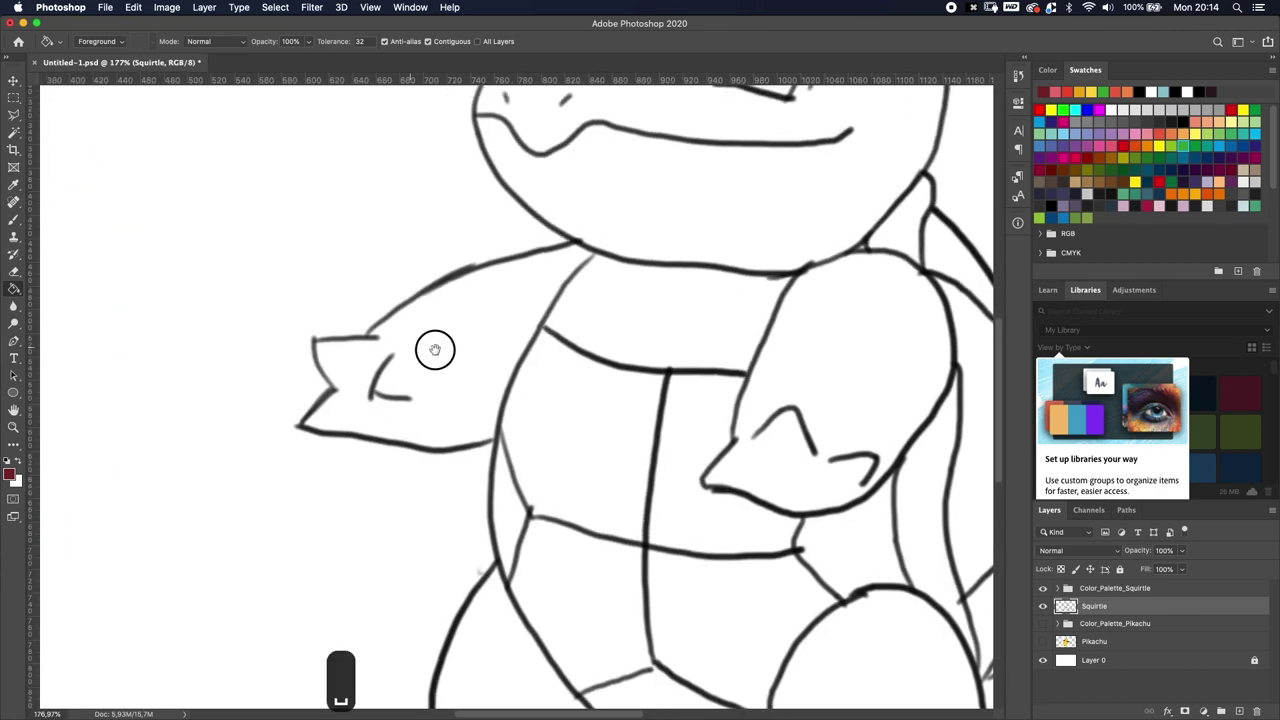
{"action": "left_click_drag", "start_coordinate": [514, 423], "coordinate": [694, 434]}
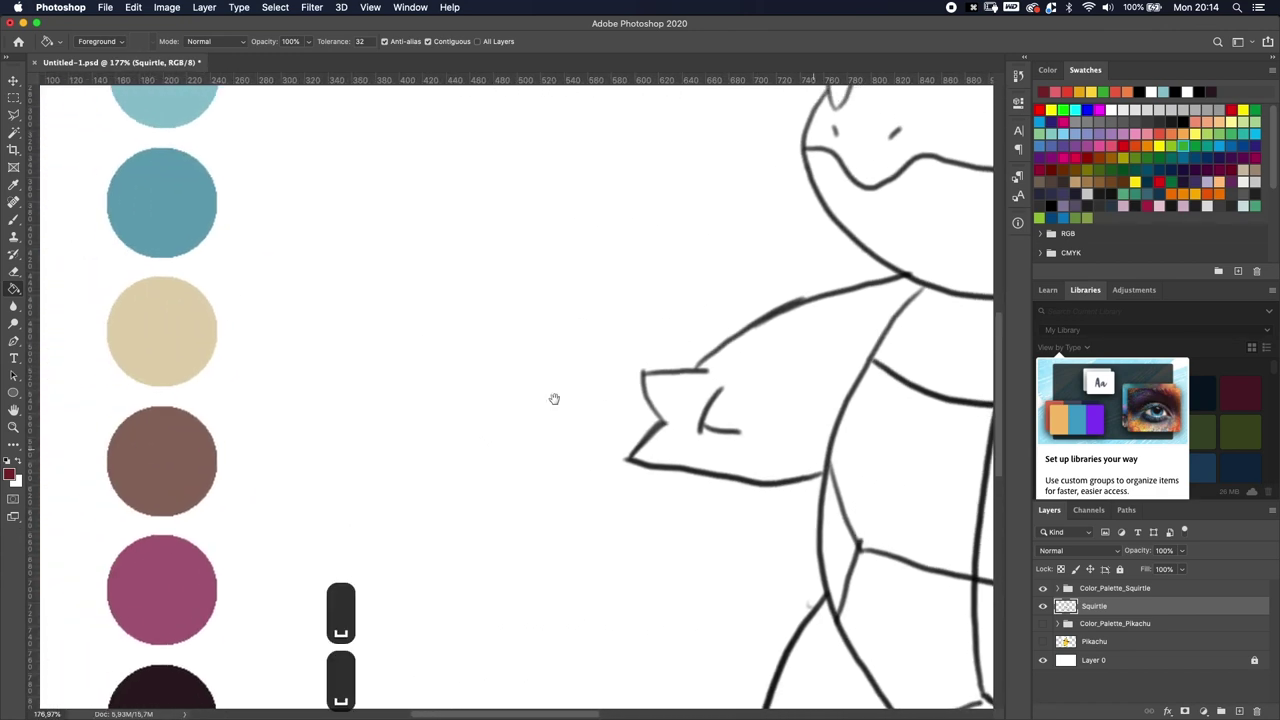
{"action": "scroll", "coordinate": [637, 437], "scroll_direction": "down", "scroll_amount": 2}
{"action": "left_click", "coordinate": [378, 180], "text": "alt"}
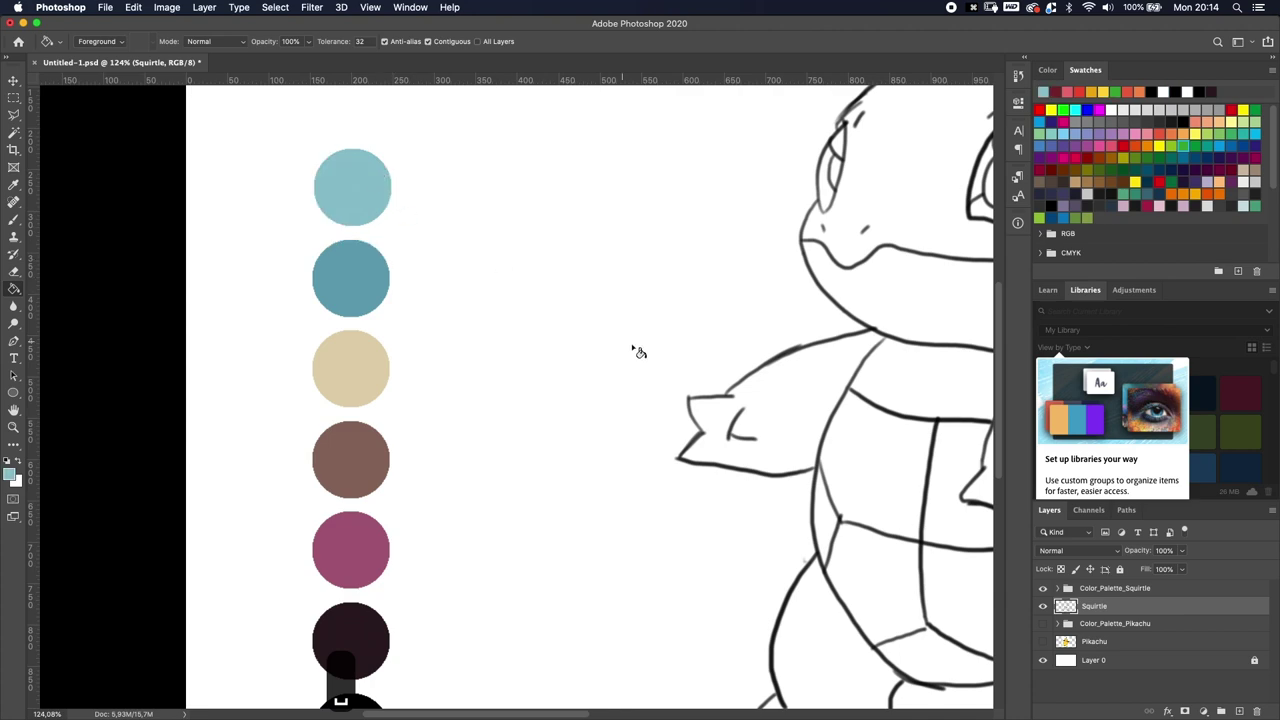
{"action": "scroll", "coordinate": [646, 354], "scroll_direction": "right", "scroll_amount": 5}
{"action": "left_click", "coordinate": [680, 404]}
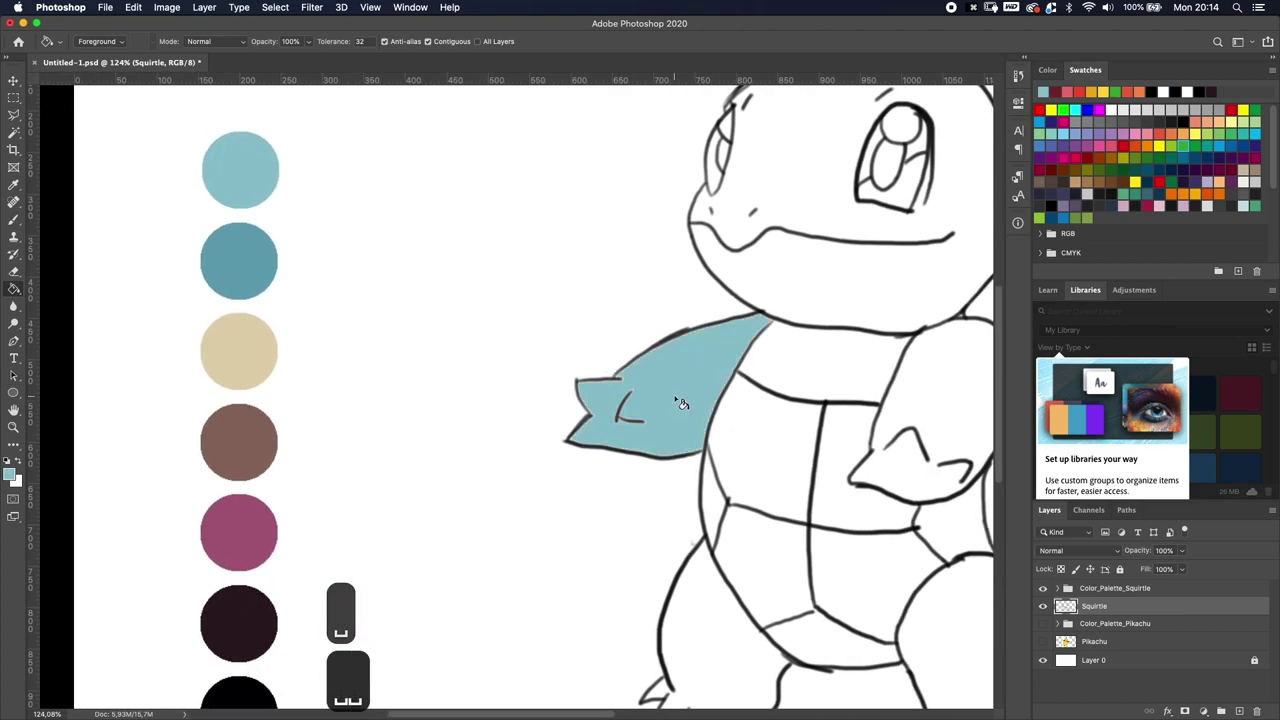
{"action": "scroll", "coordinate": [629, 395], "scroll_direction": "down", "scroll_amount": 1}
{"action": "scroll", "coordinate": [630, 395], "scroll_direction": "up", "scroll_amount": 10}
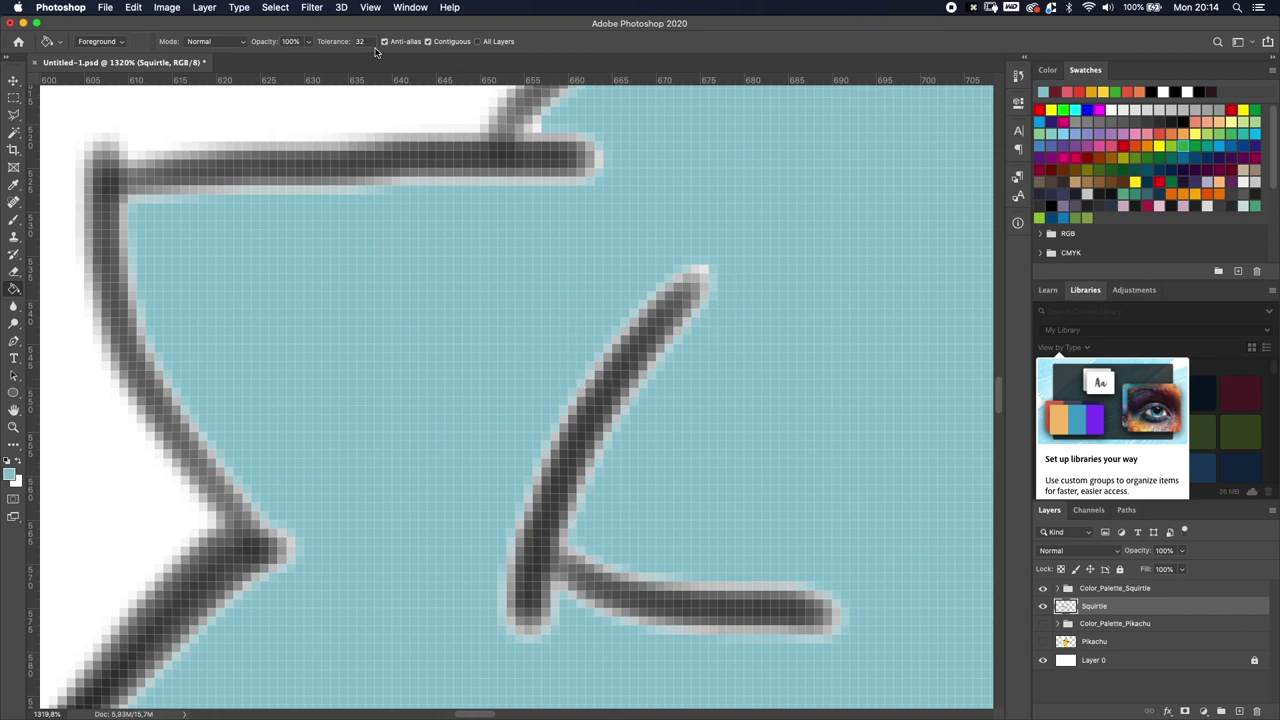
Undo the arm fills, re-enable Anti-alias, refill the arm light blue, then undo it.
{"action": "key", "text": "super+z"}
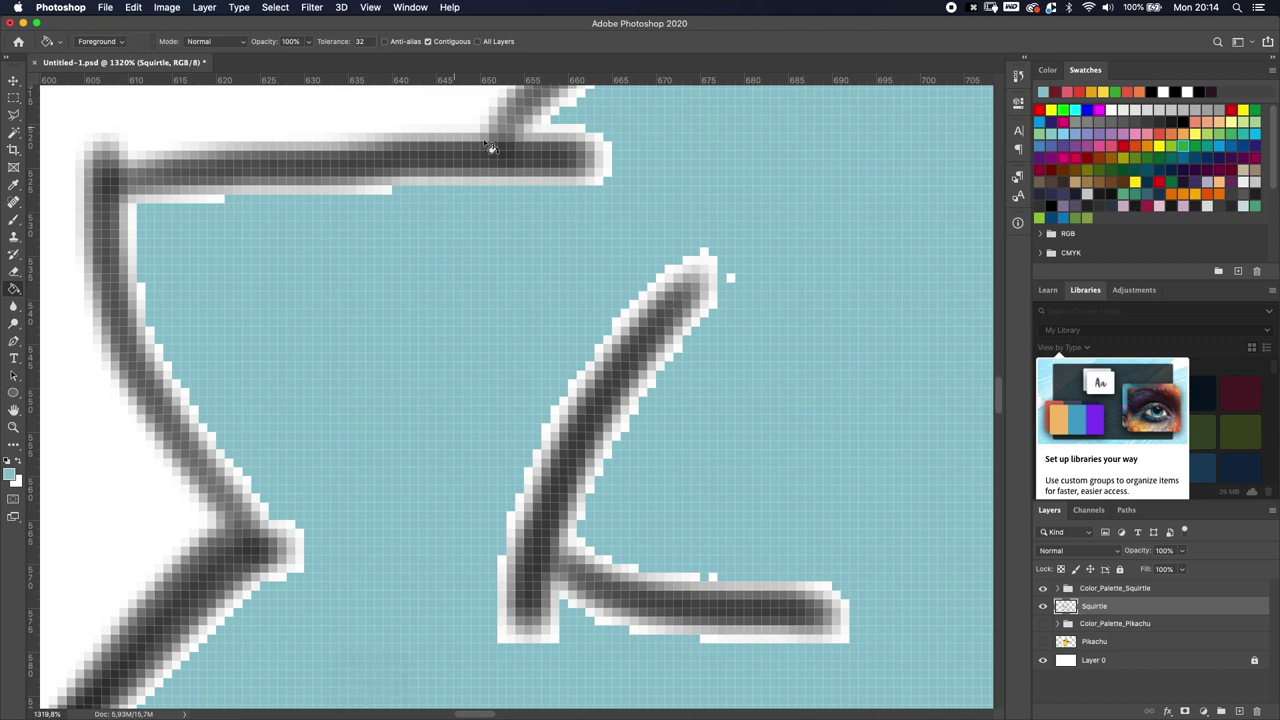
{"action": "key", "text": "super+z"}
{"action": "left_click", "coordinate": [392, 41]}
{"action": "left_click", "coordinate": [466, 256]}
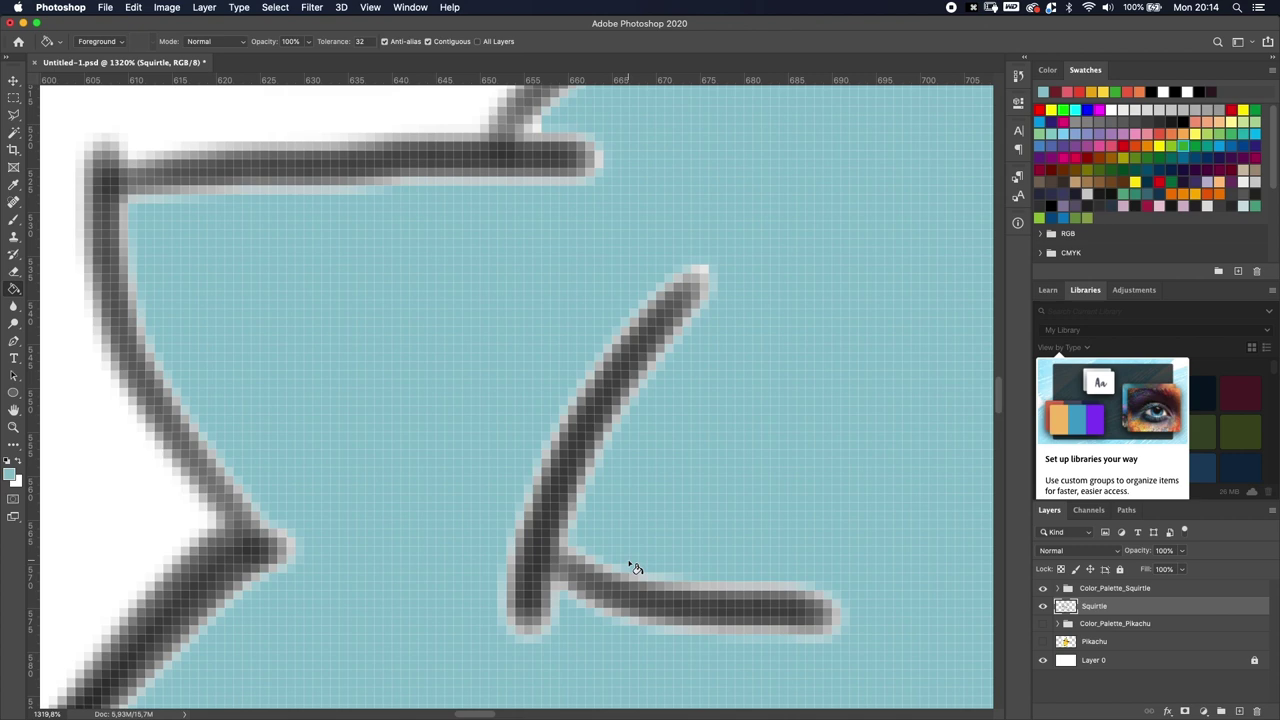
{"action": "key", "text": "super+z"}
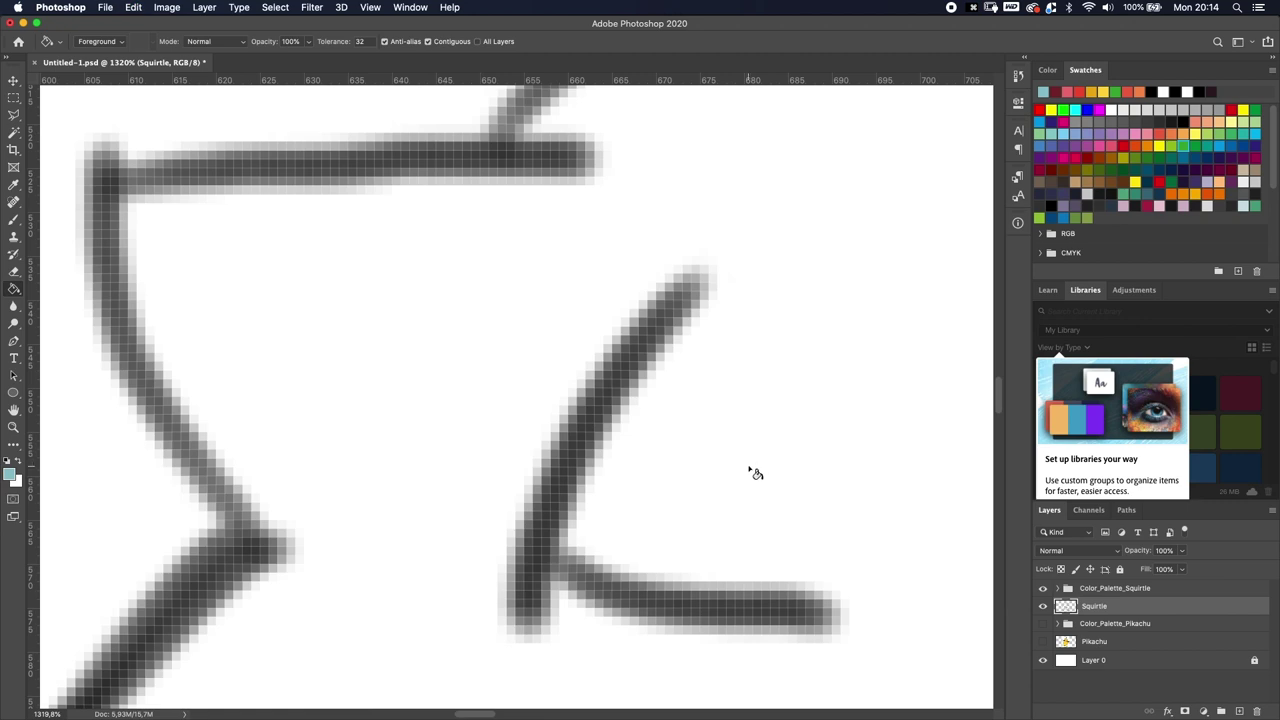
{"action": "scroll", "coordinate": [753, 446], "scroll_direction": "down", "scroll_amount": 3}
Bring Squirtle's arm and palette into view and switch to the Magic Wand Tool.
{"action": "scroll", "coordinate": [753, 446], "scroll_direction": "down", "scroll_amount": 5}
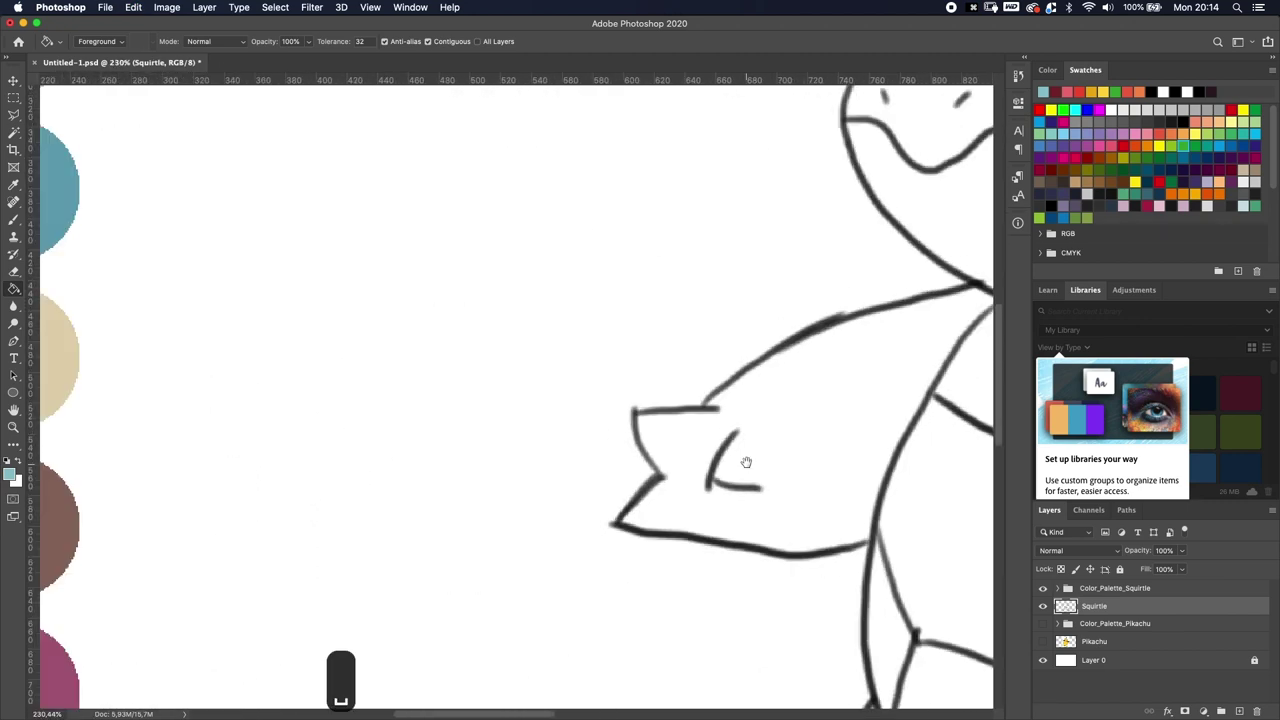
{"action": "left_click_drag", "start_coordinate": [749, 457], "coordinate": [663, 463]}
{"action": "scroll", "coordinate": [666, 457], "scroll_direction": "down", "scroll_amount": 1}
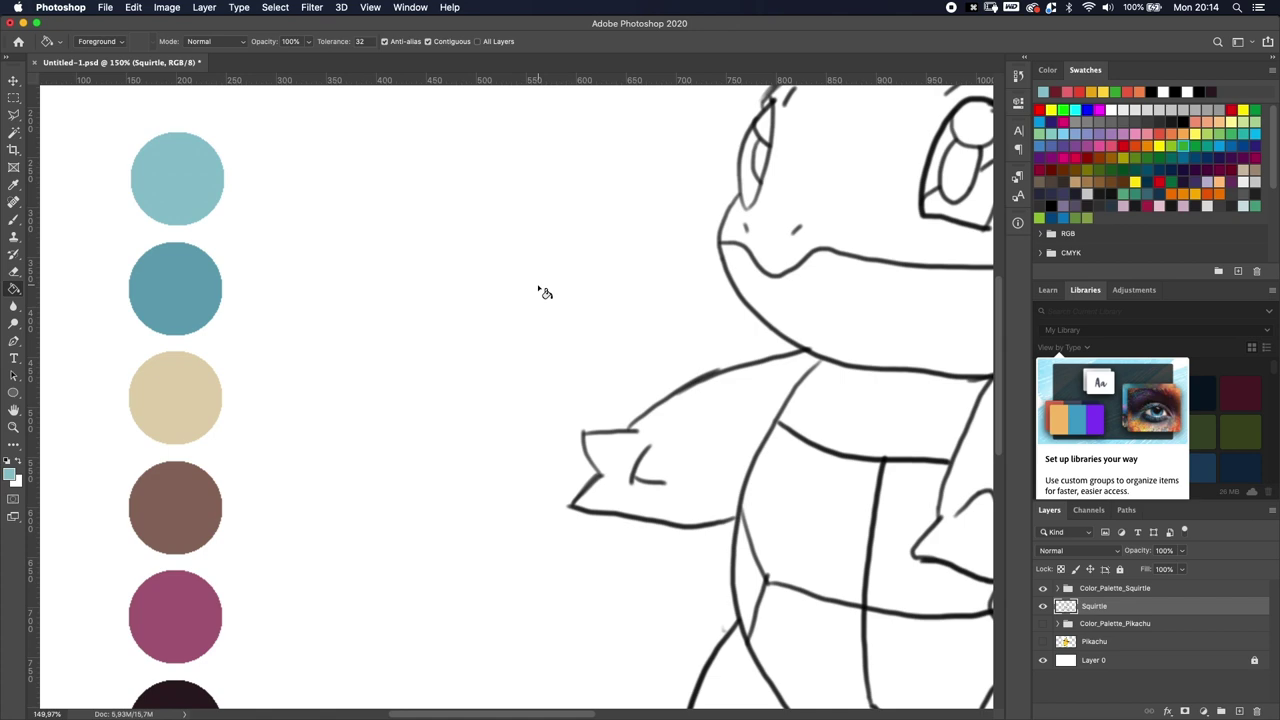
{"action": "key", "text": "w"}
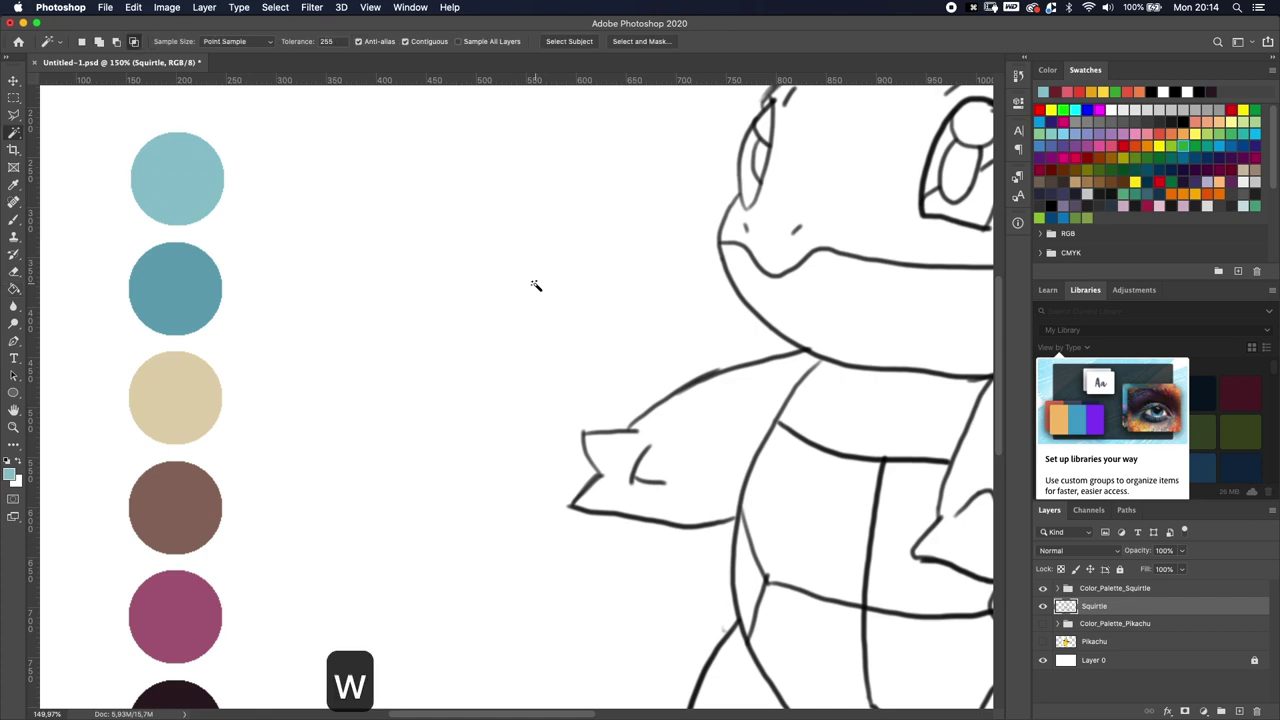
{"action": "left_click", "coordinate": [15, 131]}
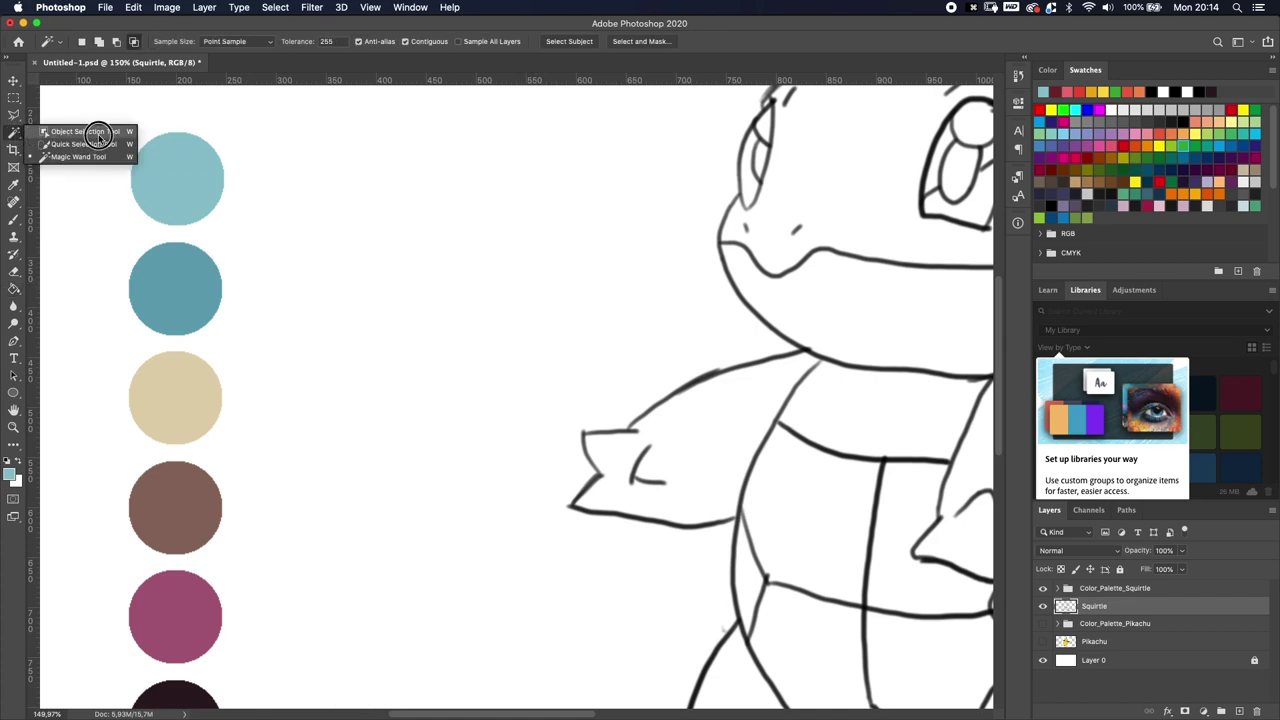
{"action": "left_click", "coordinate": [104, 156]}
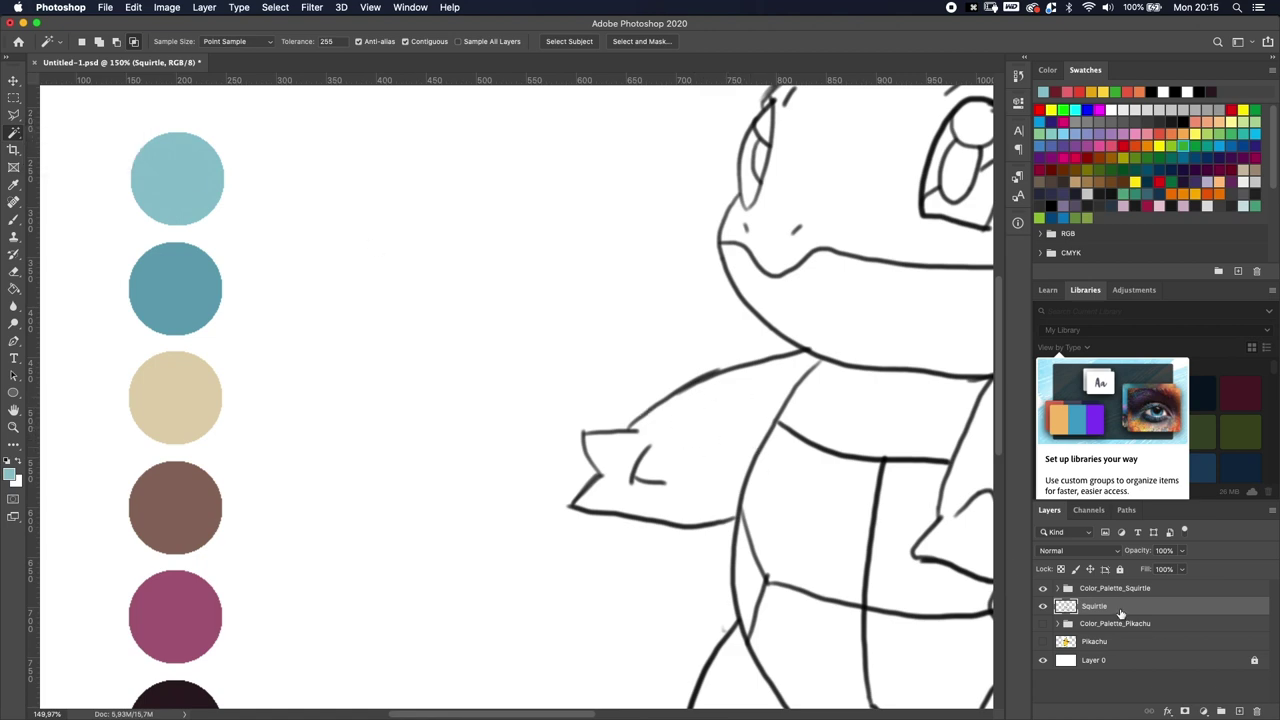
Add Layer 1 below the Squirtle layer, reselect Squirtle, and select inside the arm.
{"action": "left_click", "coordinate": [1239, 711]}
{"action": "left_click_drag", "start_coordinate": [1130, 607], "coordinate": [1130, 638]}
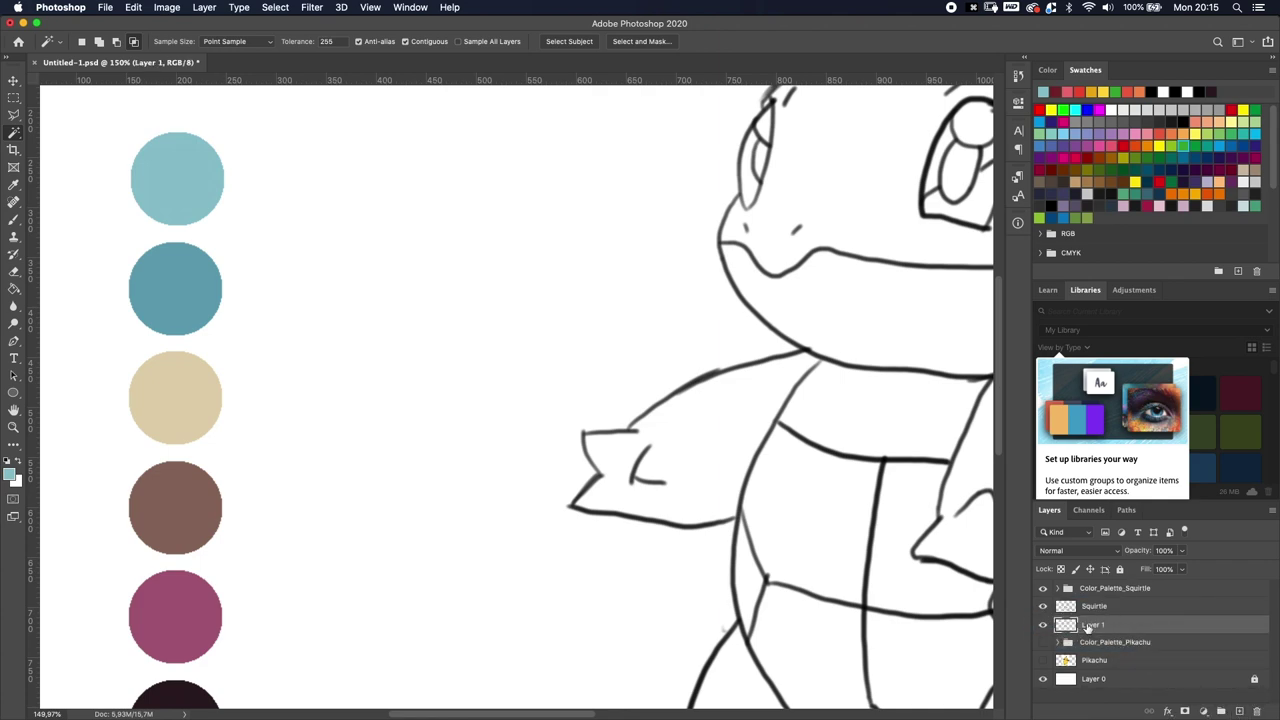
{"action": "left_click", "coordinate": [1100, 607]}
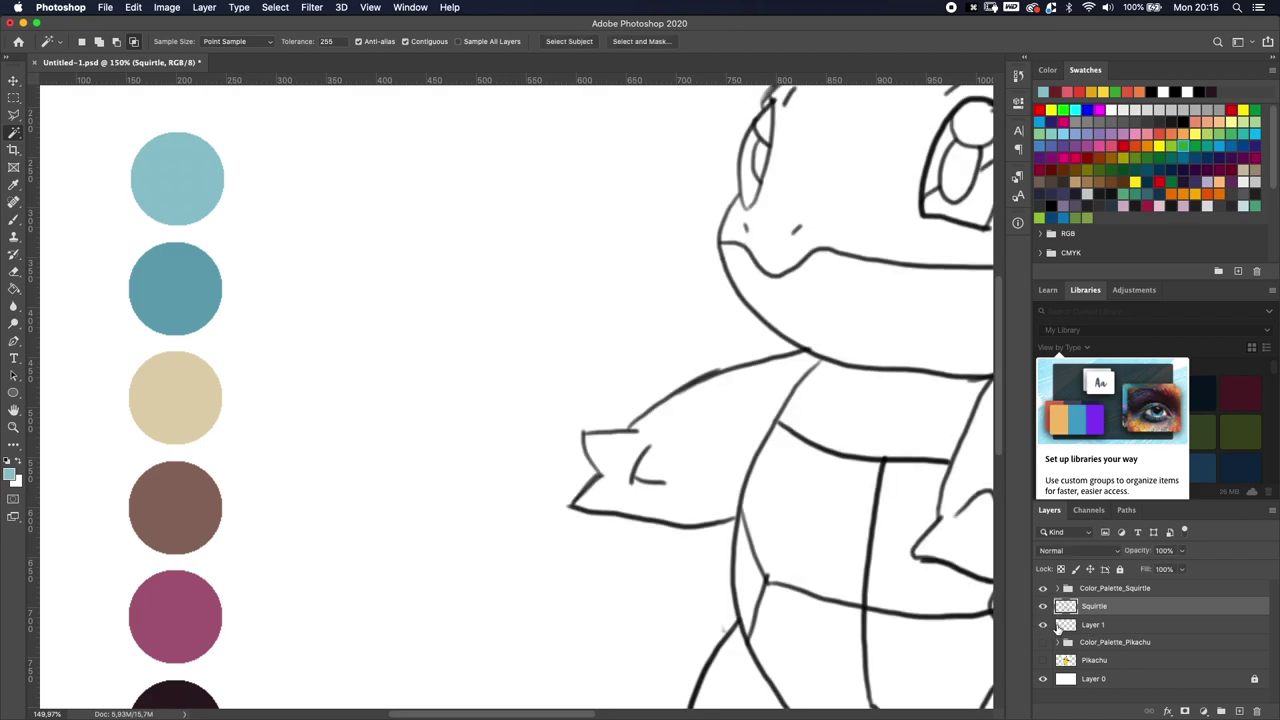
{"action": "left_click", "coordinate": [1066, 624]}
{"action": "left_click", "coordinate": [1150, 607]}
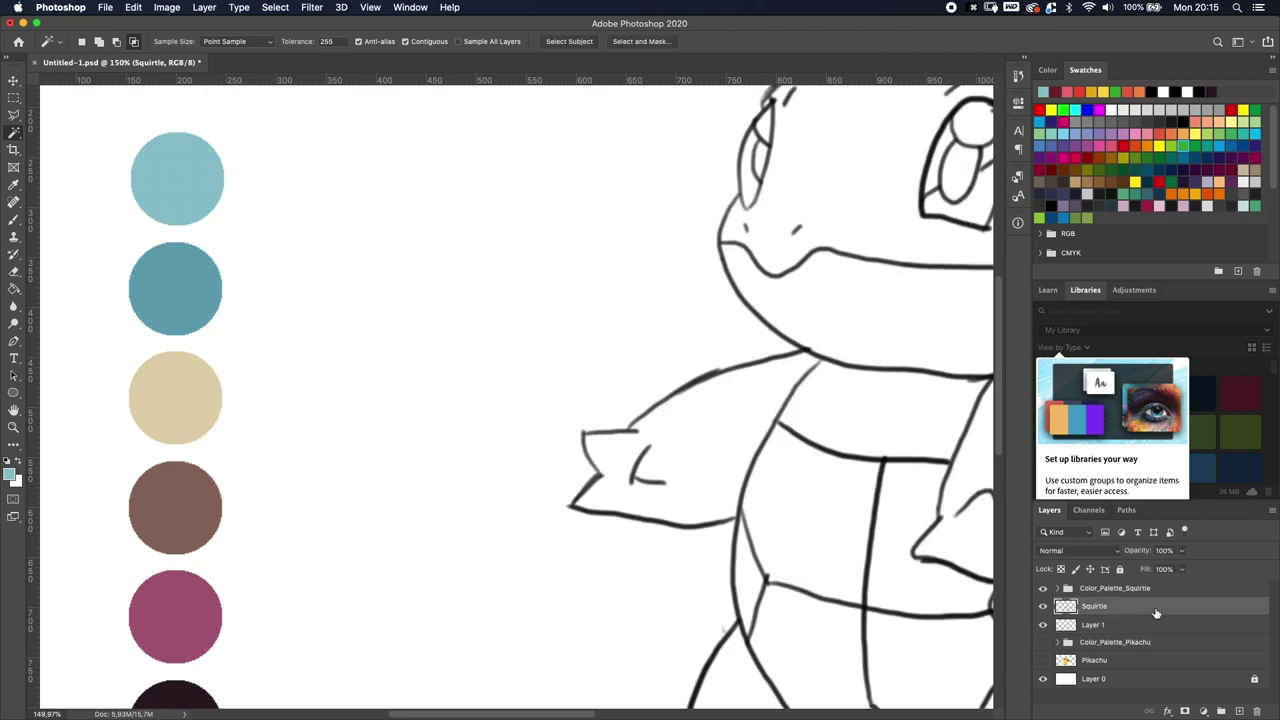
{"action": "left_click", "coordinate": [704, 432]}
Expand the arm selection by 3 pixels via Select > Modify > Expand, then undo.
{"action": "left_click", "coordinate": [276, 8]}
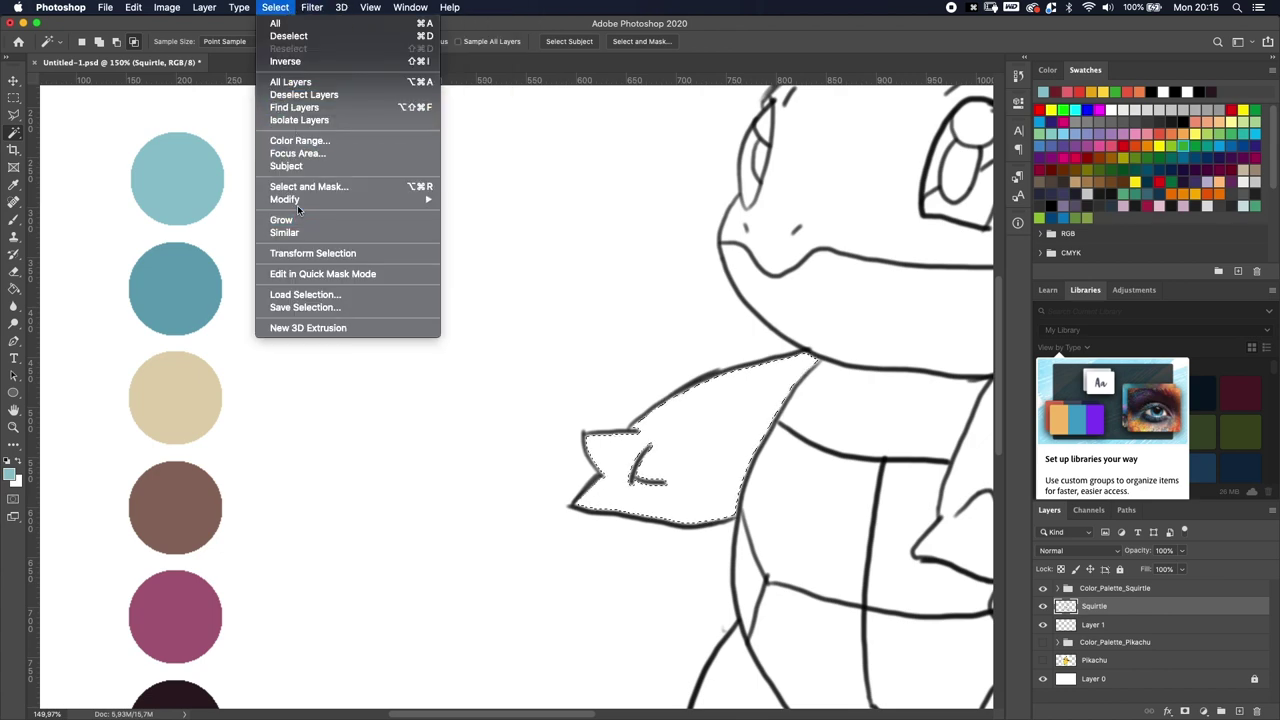
{"action": "mouse_move", "coordinate": [298, 205]}
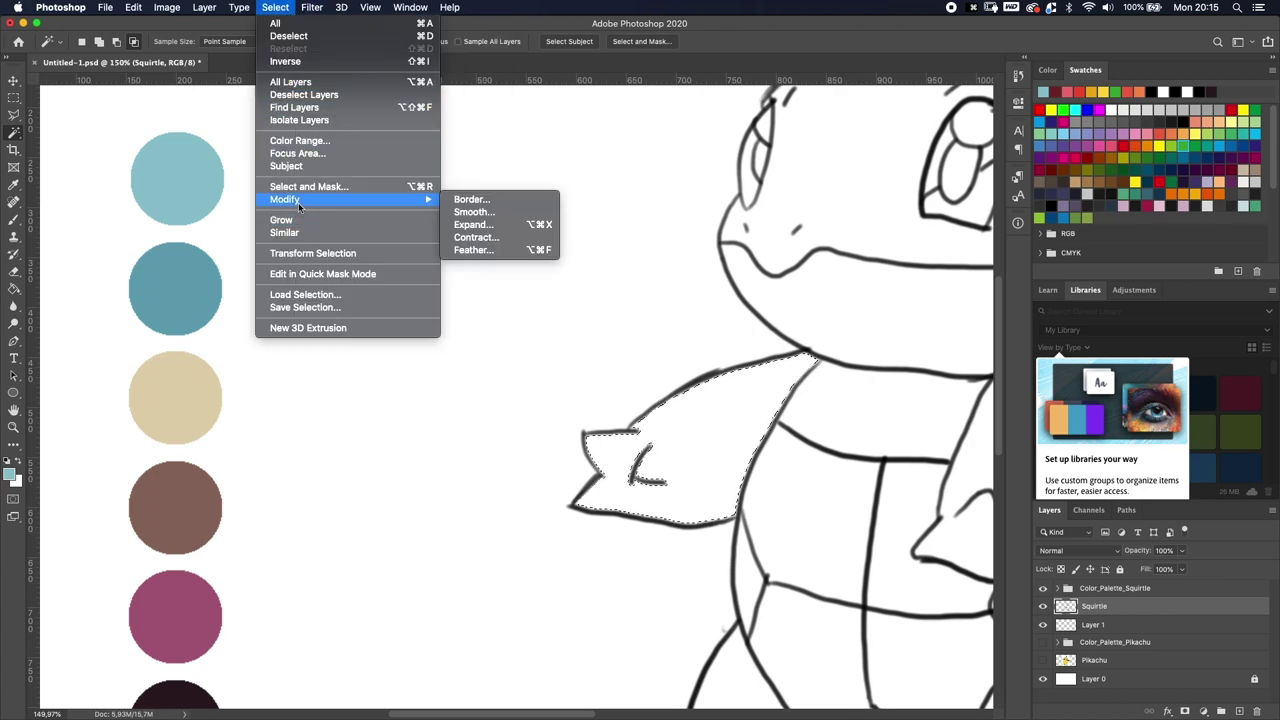
{"action": "left_click", "coordinate": [510, 226]}
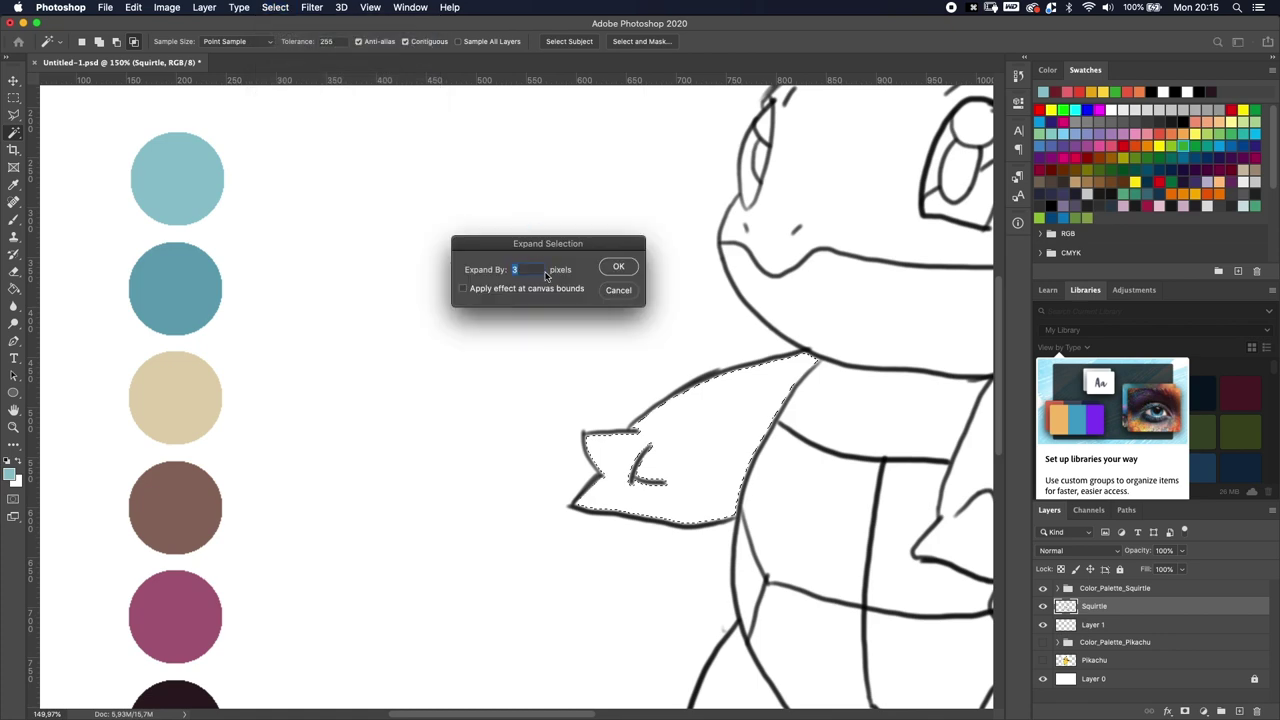
{"action": "left_click", "coordinate": [629, 267]}
{"action": "key", "text": "super+z"}
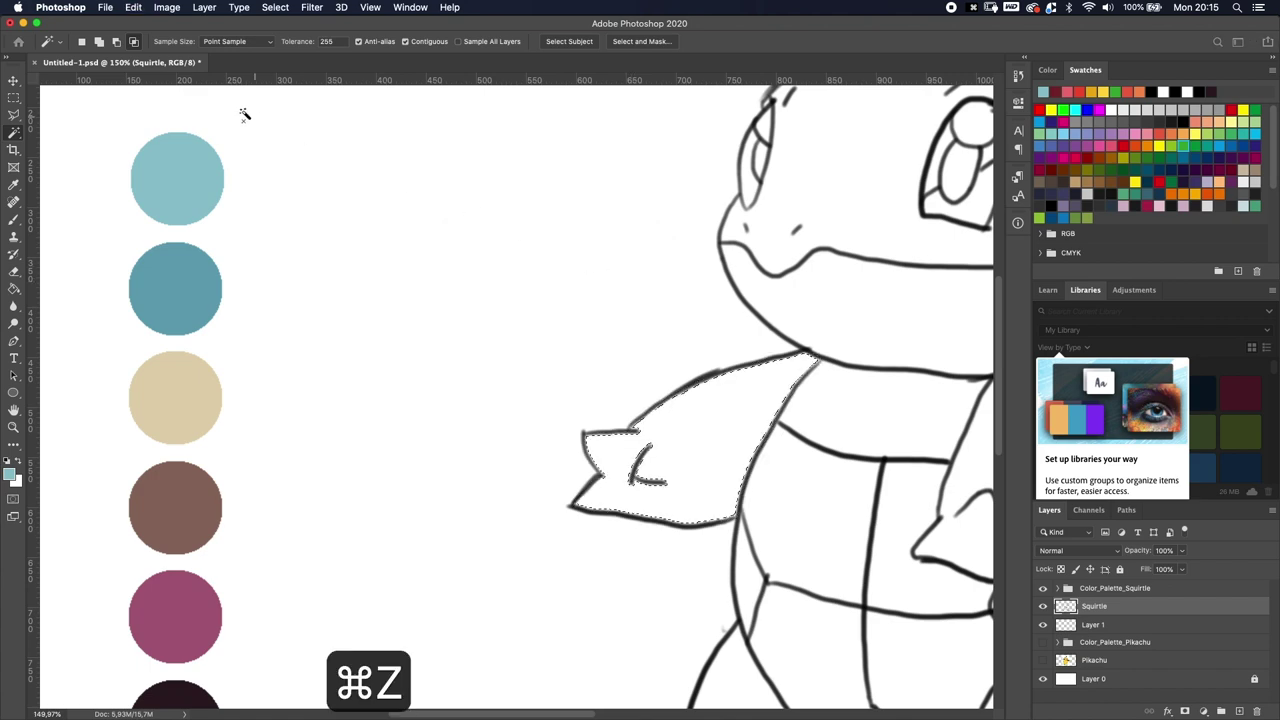
Expand the arm selection by 2 pixels instead.
{"action": "left_click", "coordinate": [288, 7]}
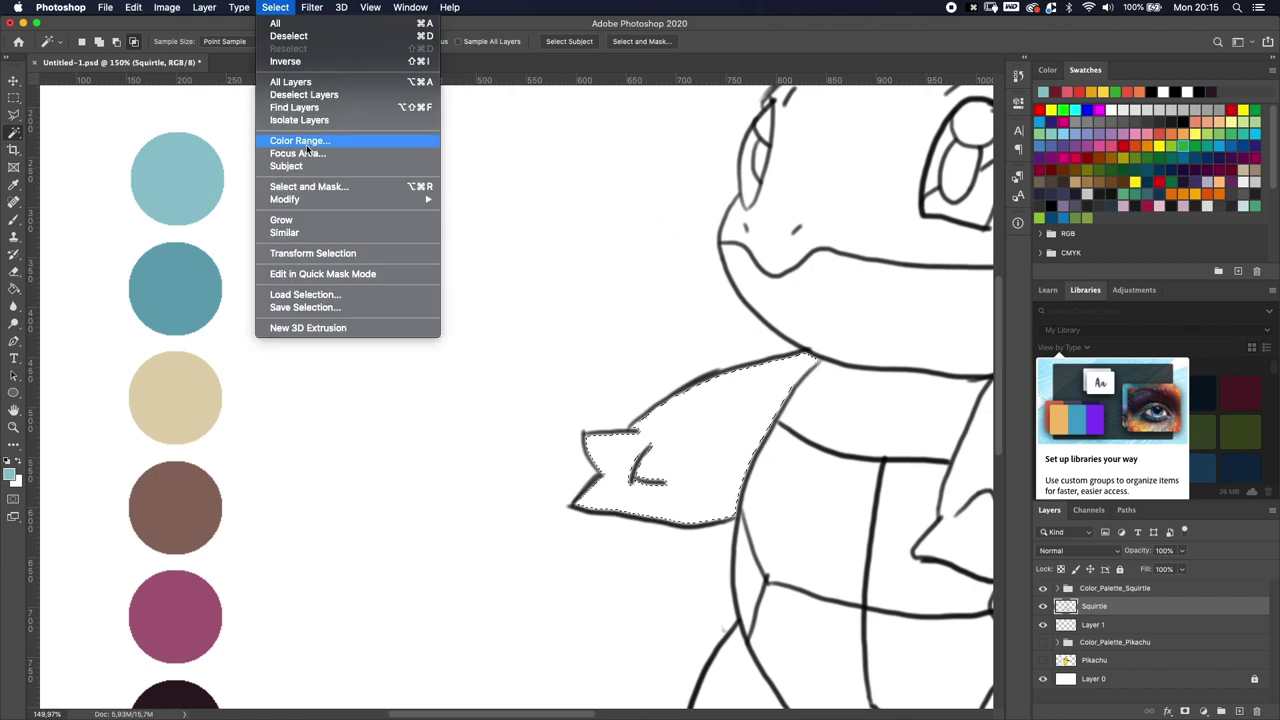
{"action": "mouse_move", "coordinate": [326, 201]}
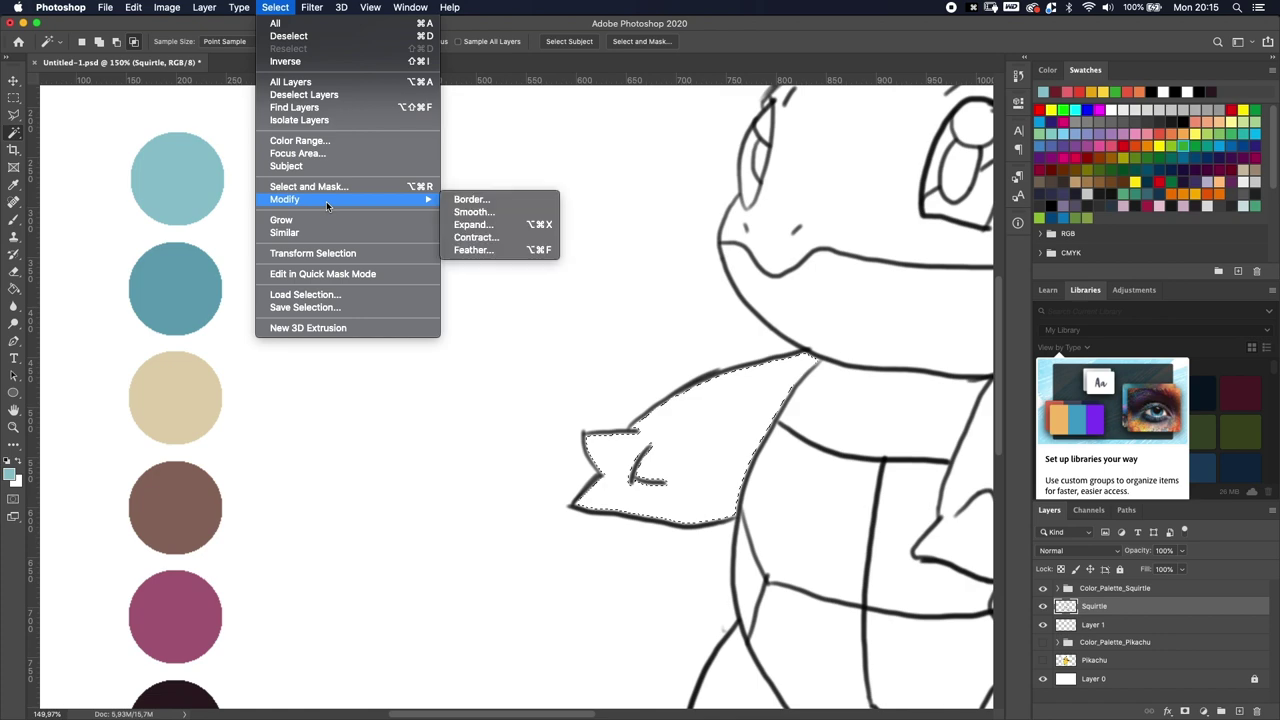
{"action": "left_click", "coordinate": [474, 225]}
{"action": "type", "text": "2"}
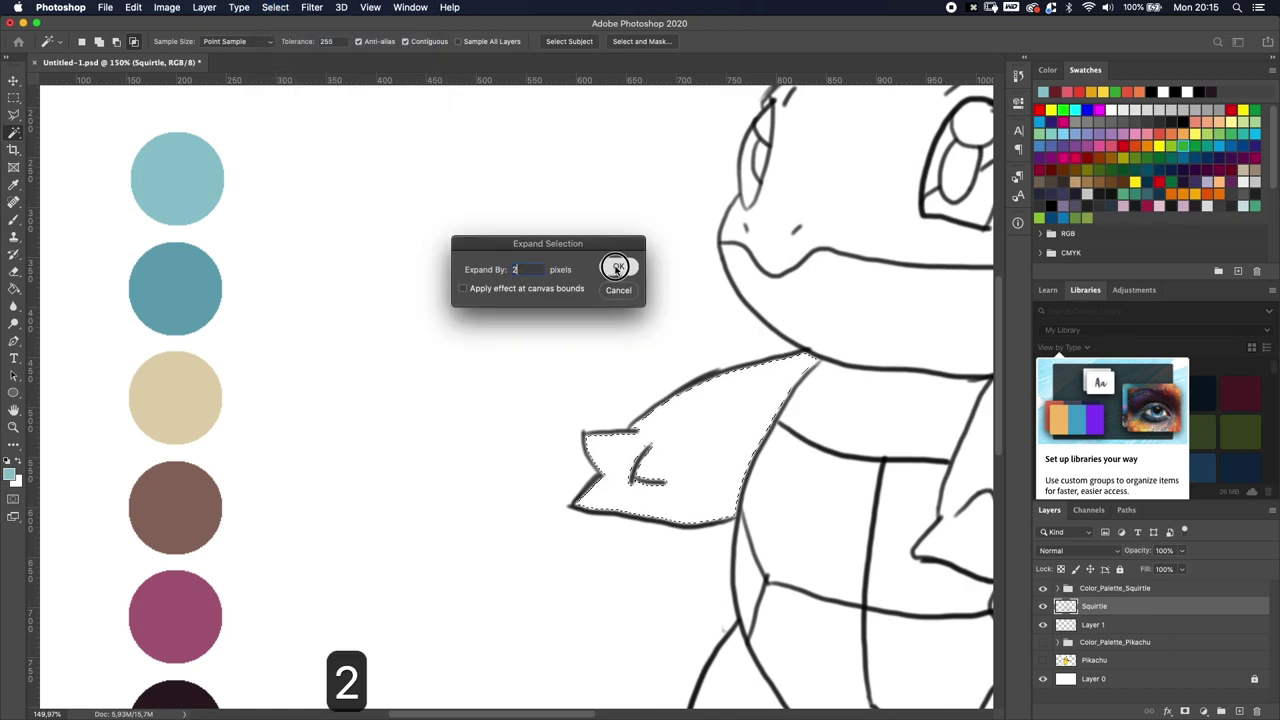
{"action": "left_click", "coordinate": [621, 268]}
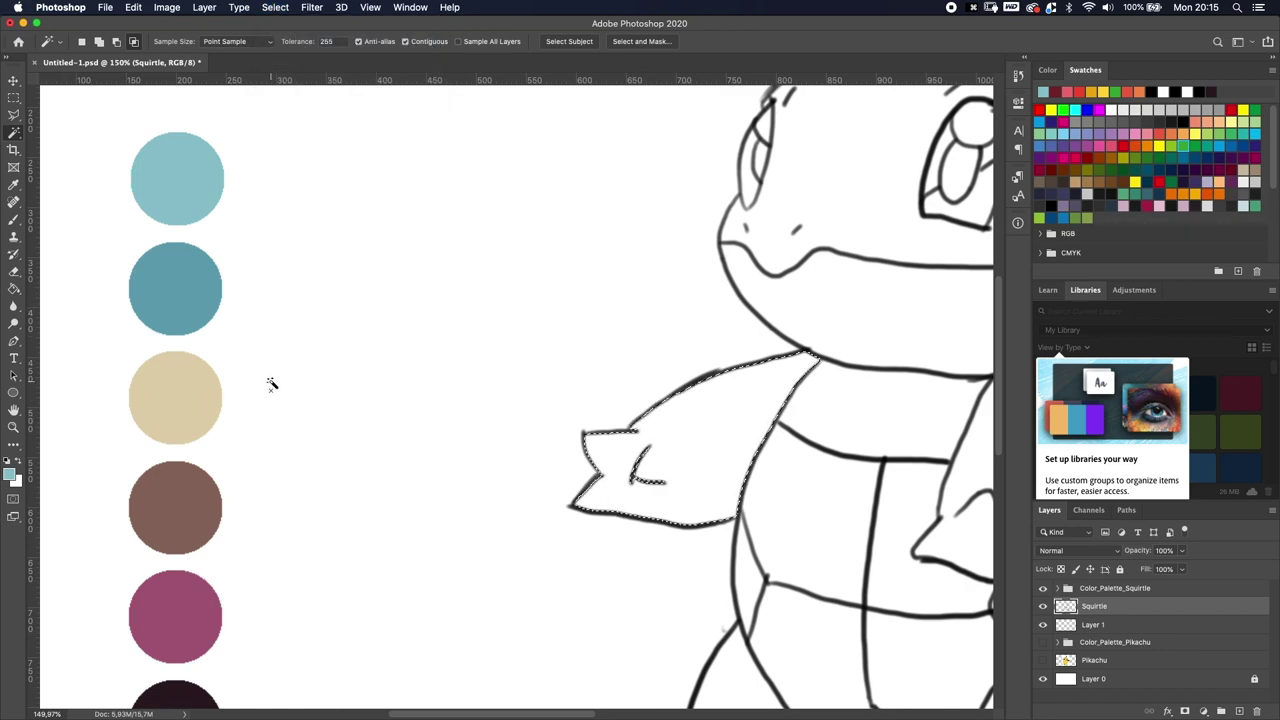
Try a light blue fill of the arm on Layer 1, then undo and clear the selection.
{"action": "key", "text": "g"}
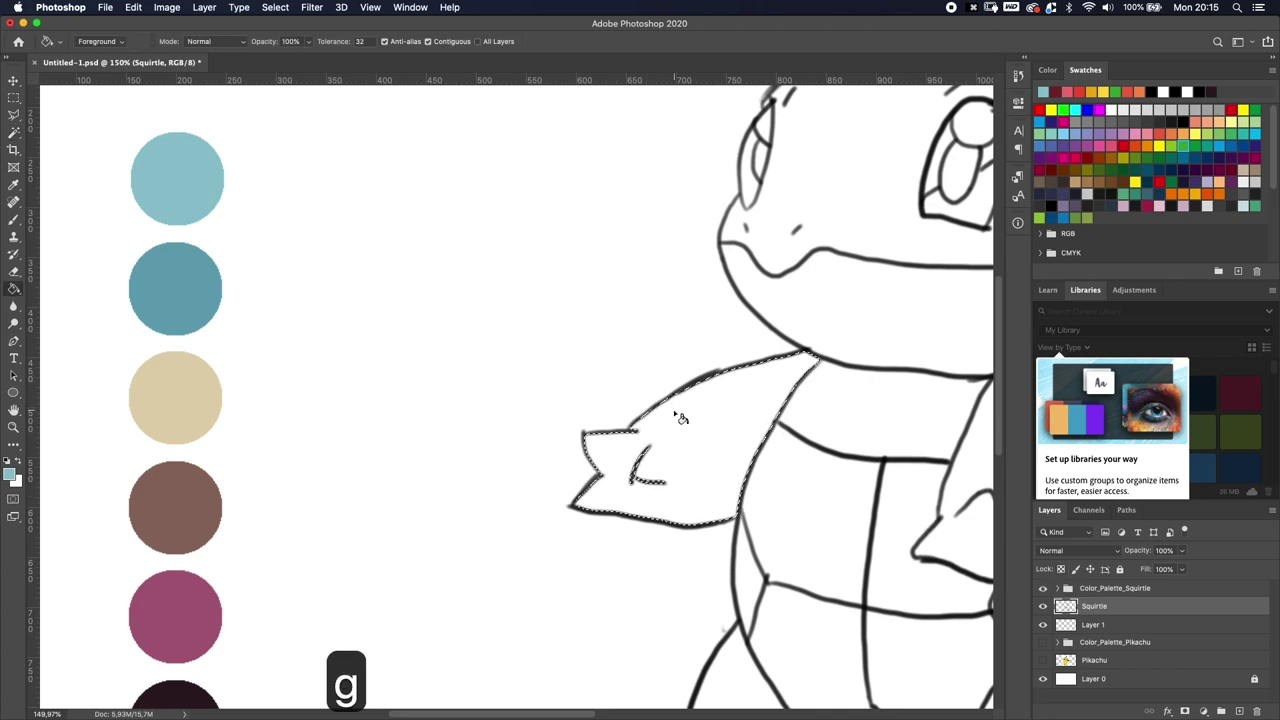
{"action": "left_click", "coordinate": [1153, 626]}
{"action": "left_click", "coordinate": [712, 444]}
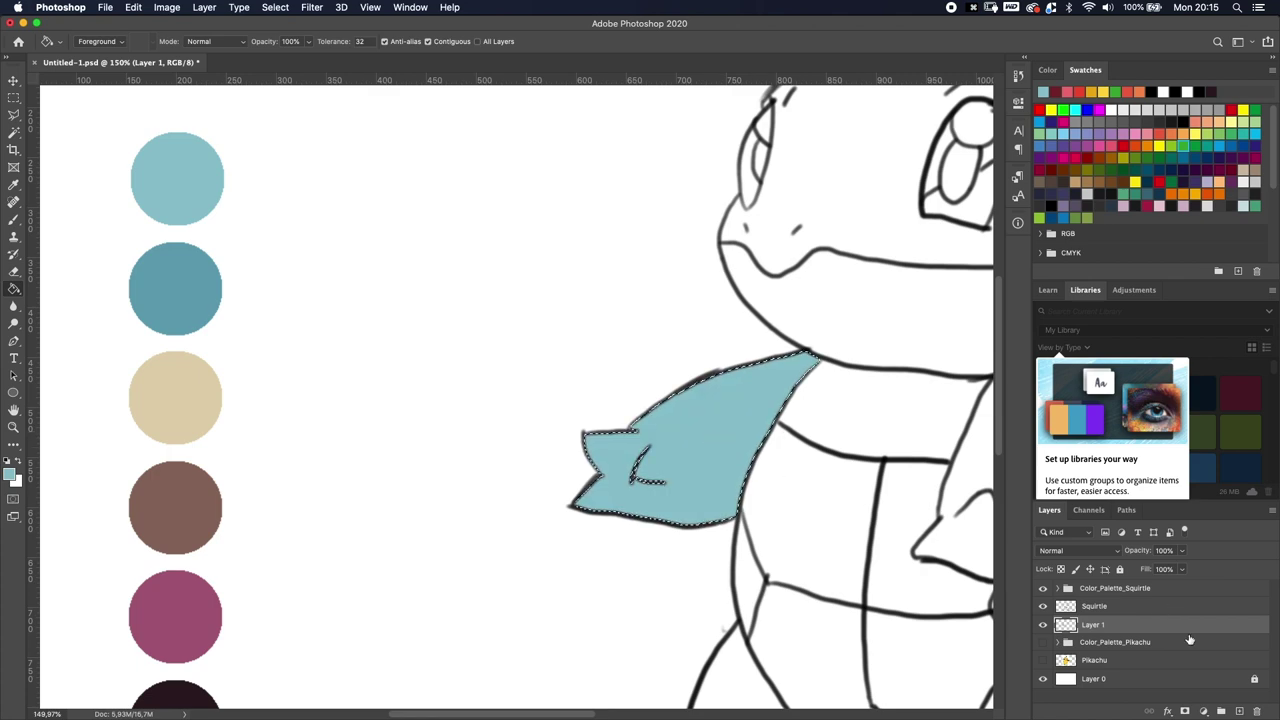
{"action": "key", "text": "super+d"}
{"action": "key", "text": "super+z"}
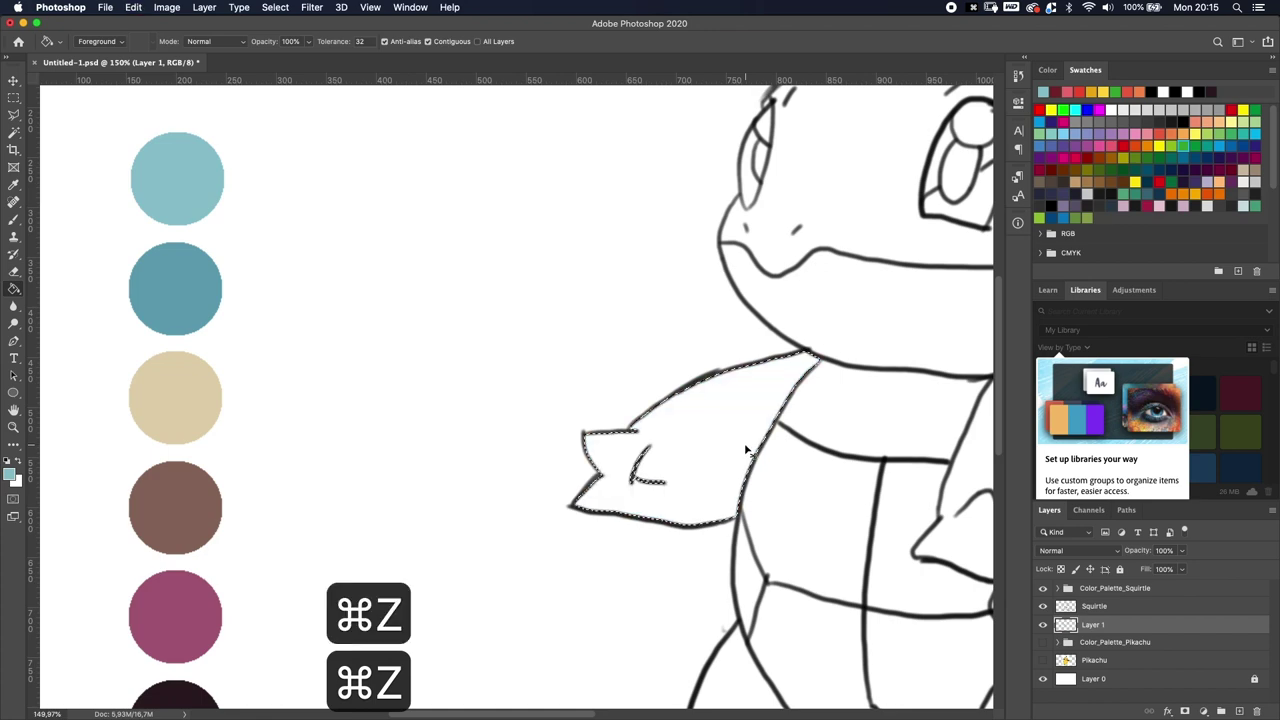
{"action": "key", "text": "super+d"}
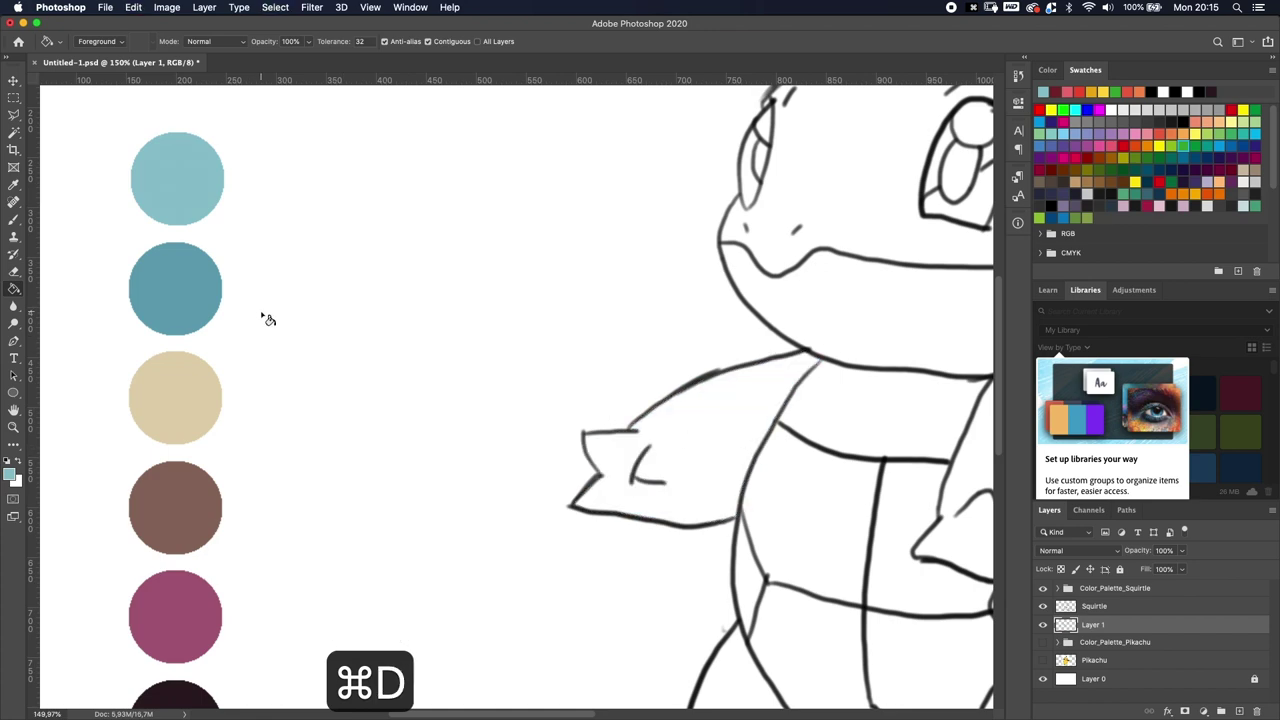
{"action": "key", "text": "w"}
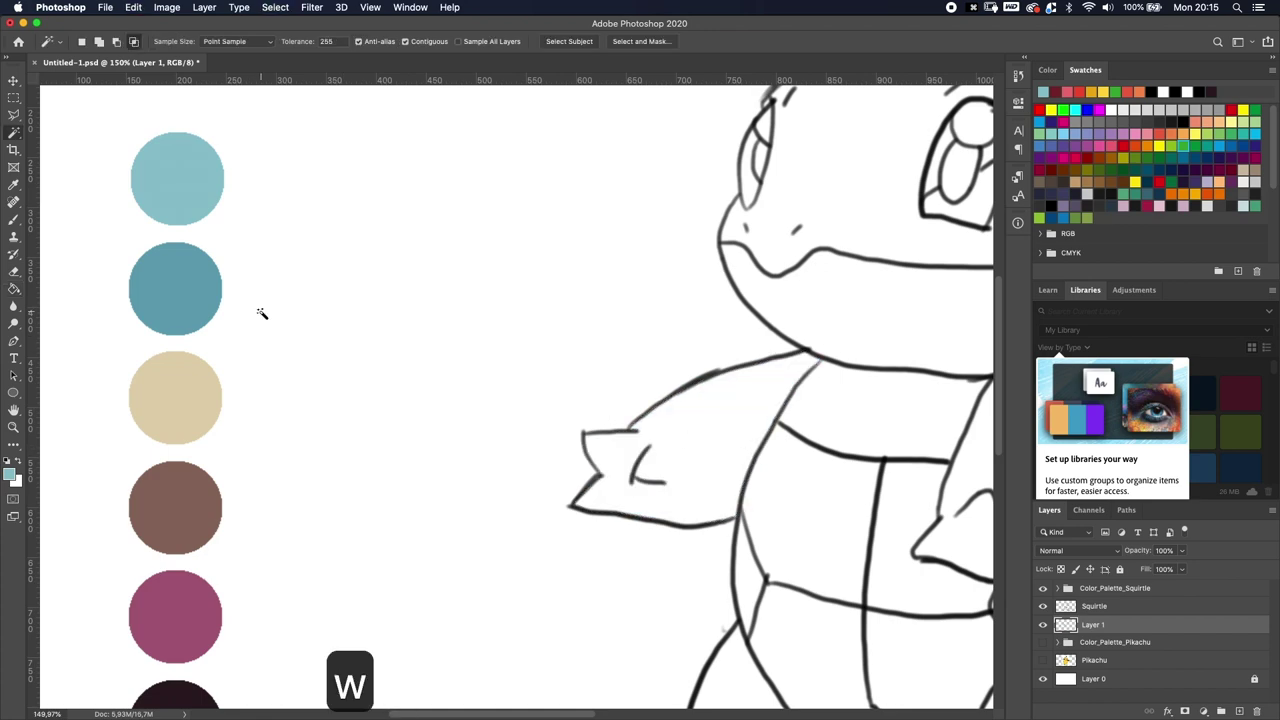
{"action": "key", "text": "super+d"}
Reselect the inside of Squirtle's arm on the Squirtle layer and expand it by 2 pixels.
{"action": "left_click", "coordinate": [1095, 608]}
{"action": "left_click", "coordinate": [742, 456]}
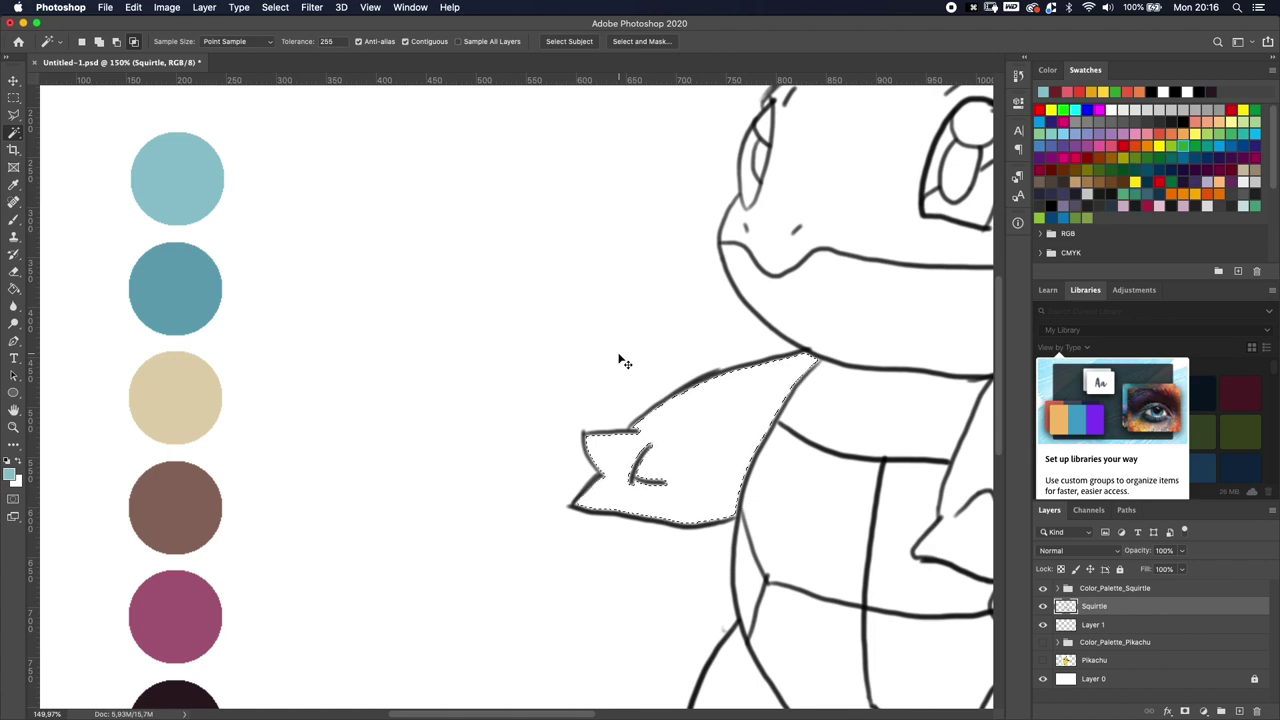
{"action": "key", "text": "alt+super+x"}
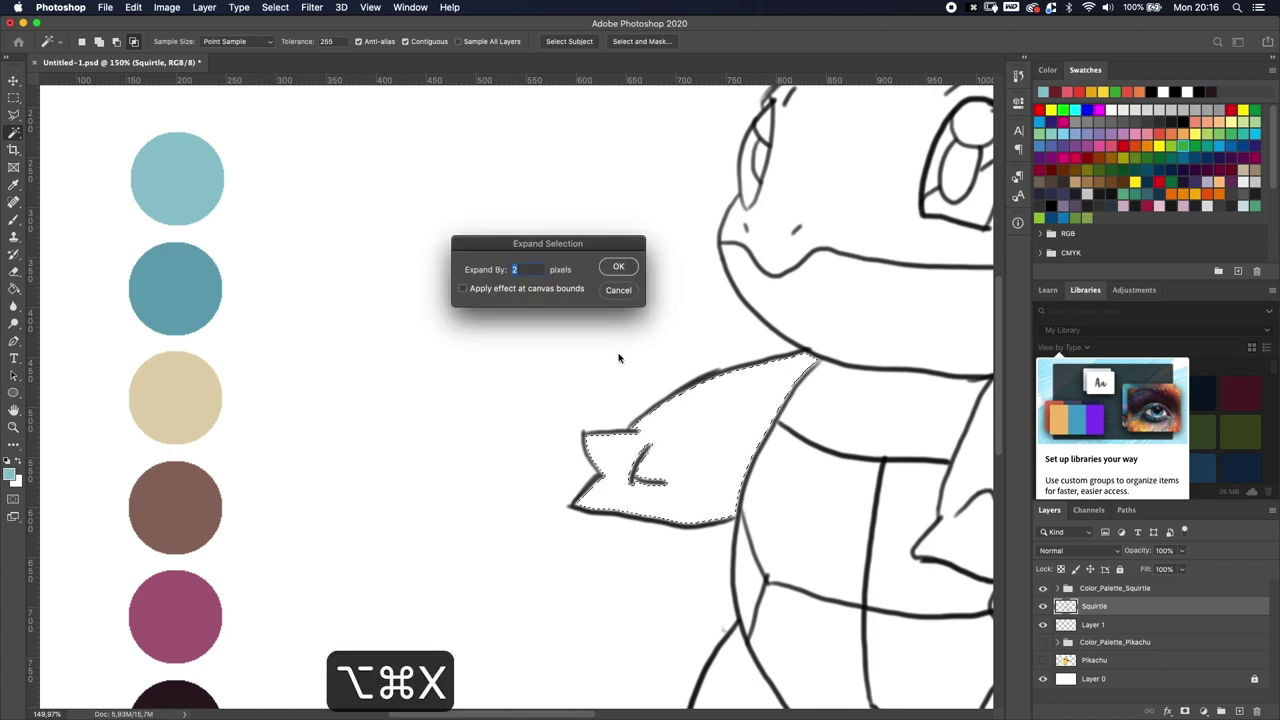
{"action": "left_click", "coordinate": [620, 274]}
{"action": "left_click", "coordinate": [620, 272]}
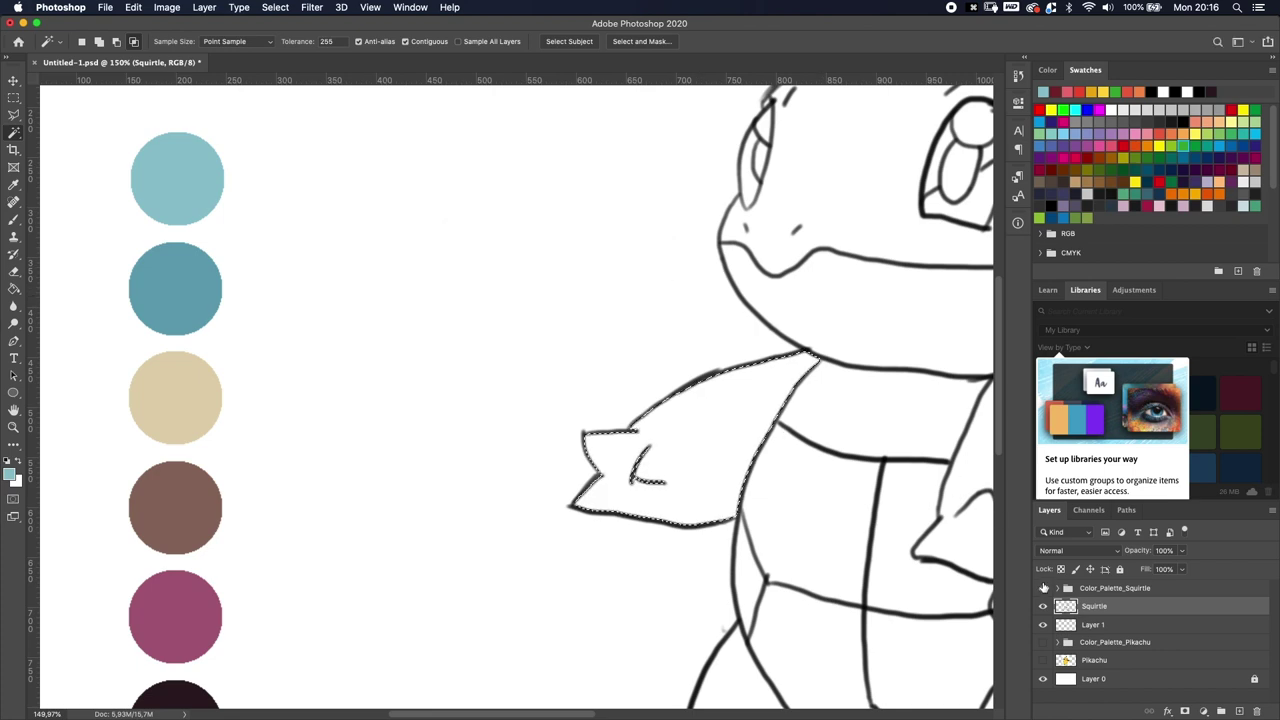
Fill the expanded arm selection light blue on Layer 1 and deselect.
{"action": "left_click", "coordinate": [1093, 624]}
{"action": "key", "text": "g"}
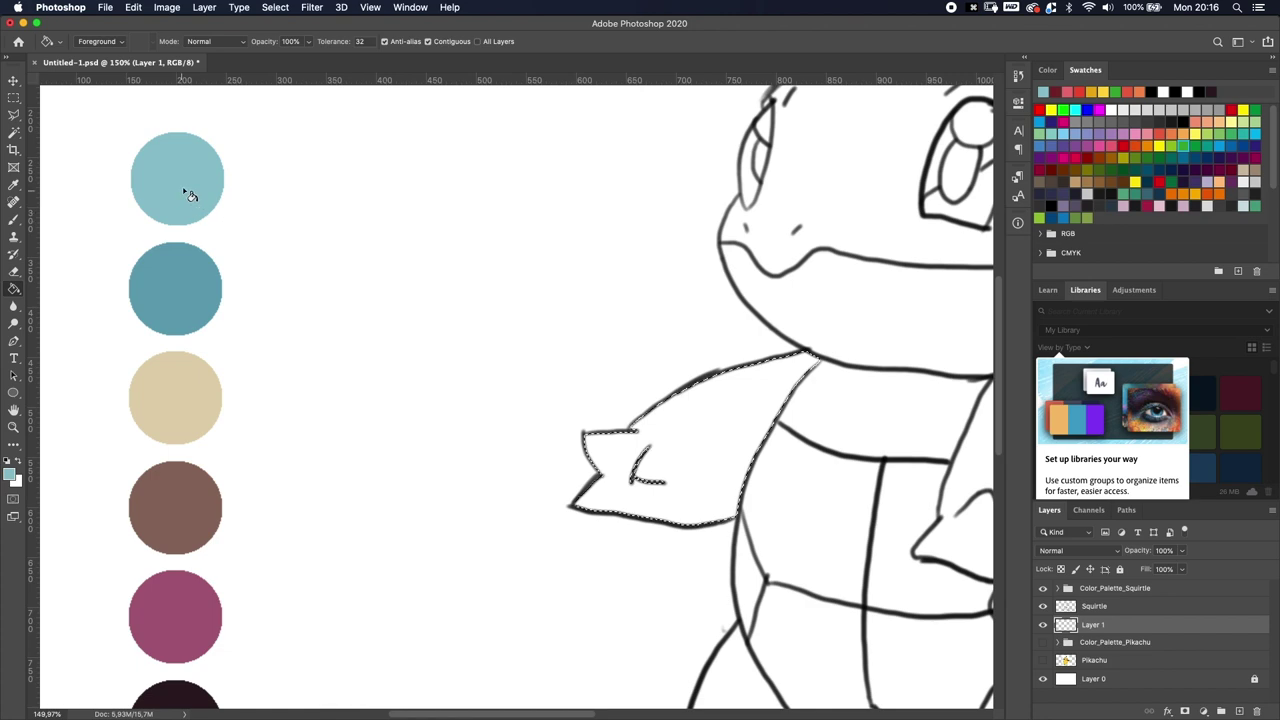
{"action": "left_click", "coordinate": [697, 434]}
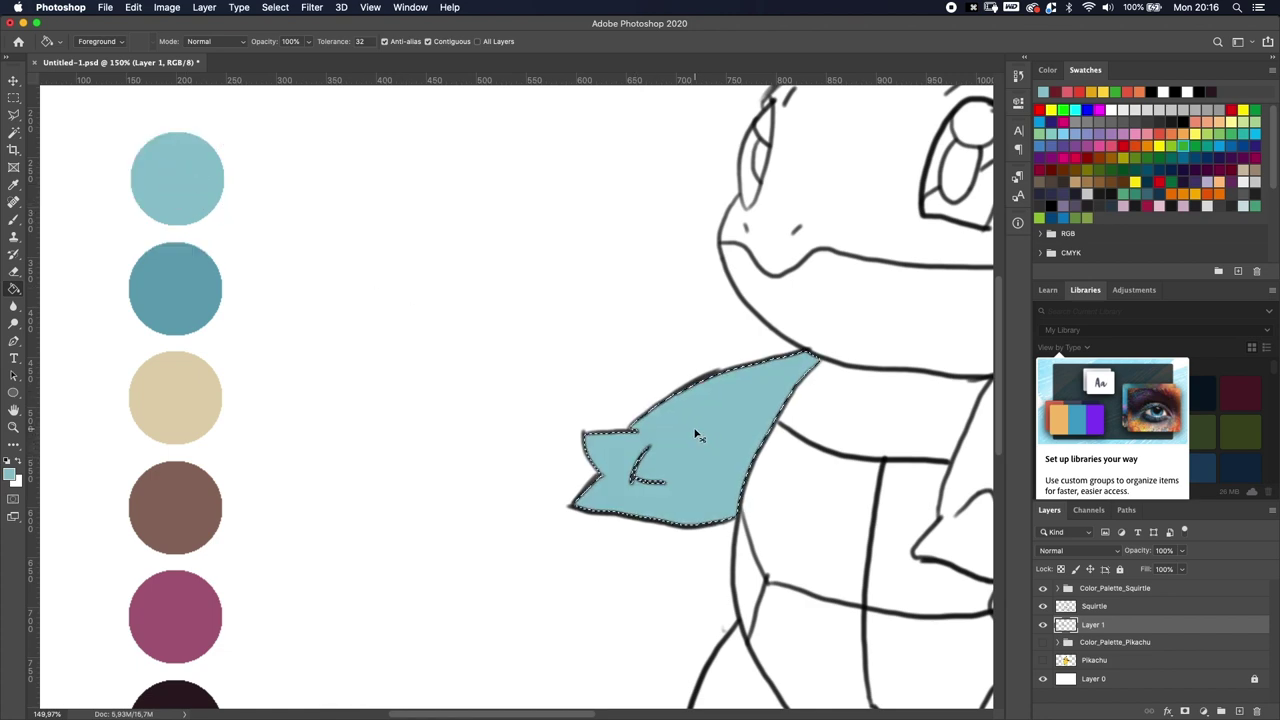
{"action": "key", "text": "super+d"}
Open Edit > Keyboard Shortcuts and browse to the Select menu commands.
{"action": "left_click", "coordinate": [132, 8]}
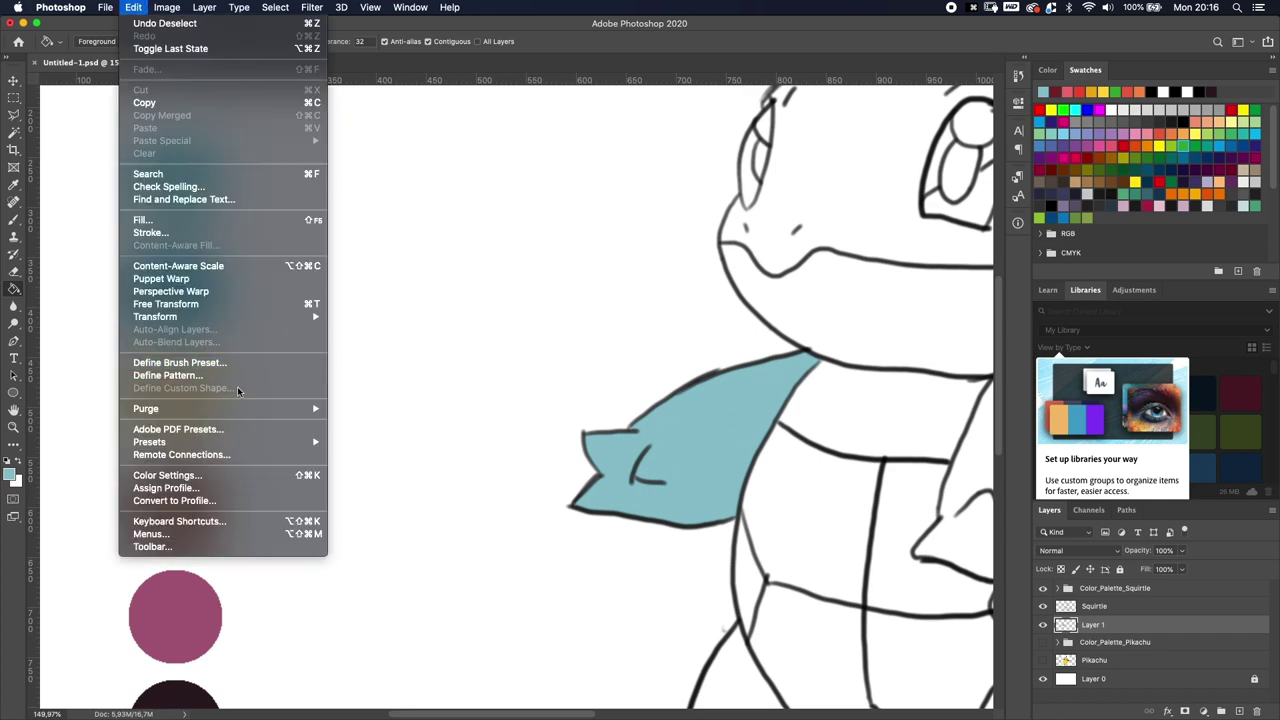
{"action": "left_click", "coordinate": [226, 522]}
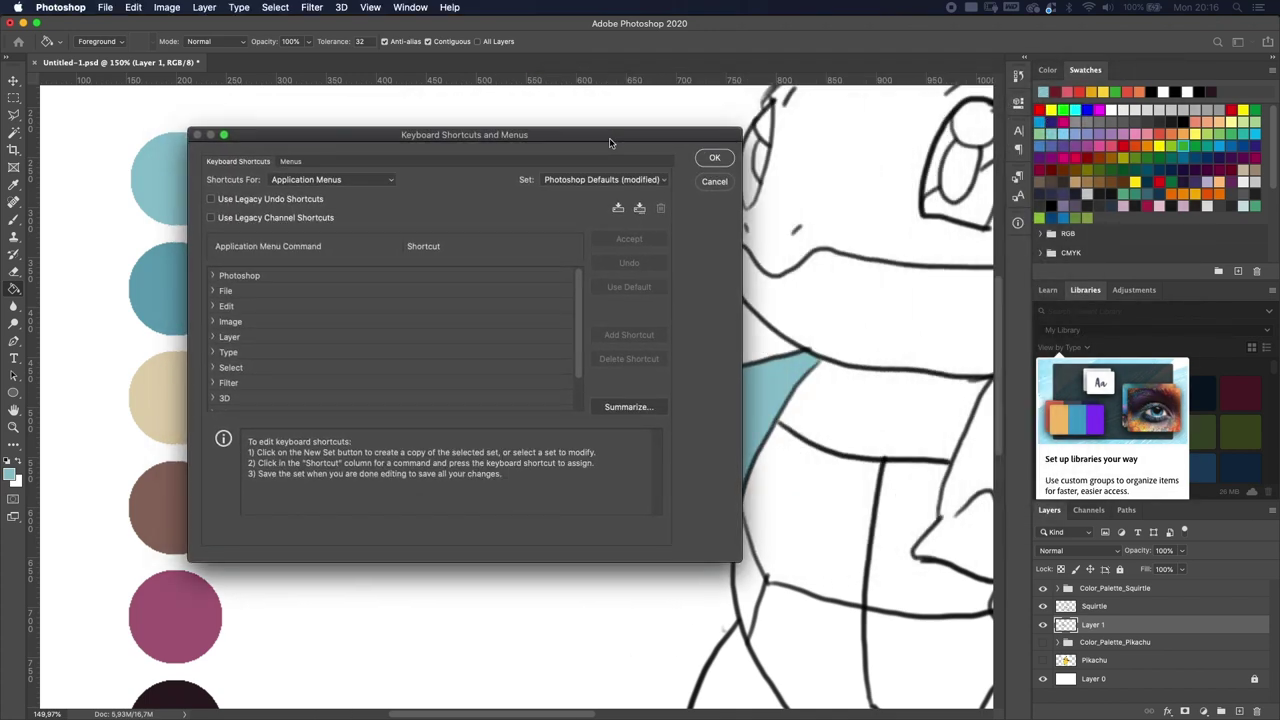
{"action": "scroll", "coordinate": [583, 310], "scroll_direction": "down", "scroll_amount": 1}
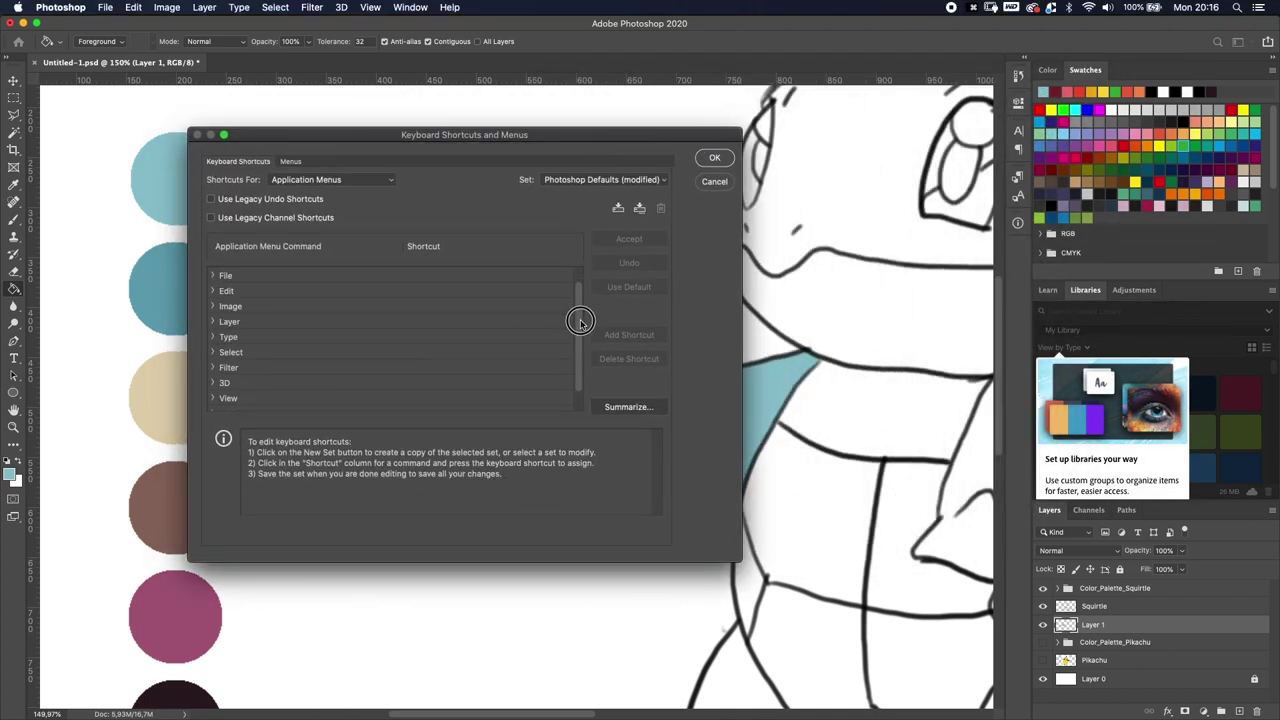
{"action": "left_click", "coordinate": [213, 293]}
{"action": "scroll", "coordinate": [342, 361], "scroll_direction": "down", "scroll_amount": 5}
{"action": "scroll", "coordinate": [342, 361], "scroll_direction": "down", "scroll_amount": 10}
{"action": "scroll", "coordinate": [280, 354], "scroll_direction": "up", "scroll_amount": 6}
{"action": "scroll", "coordinate": [280, 354], "scroll_direction": "up", "scroll_amount": 10}
{"action": "left_click", "coordinate": [211, 306]}
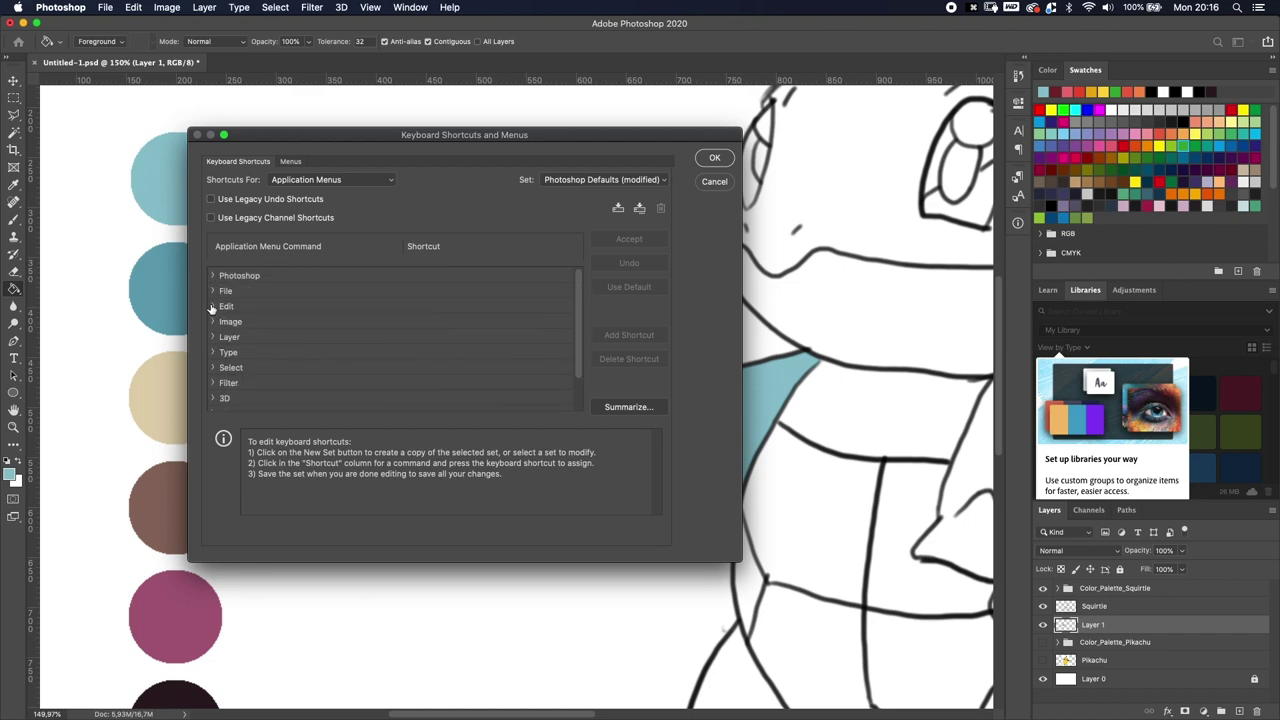
{"action": "left_click", "coordinate": [213, 367]}
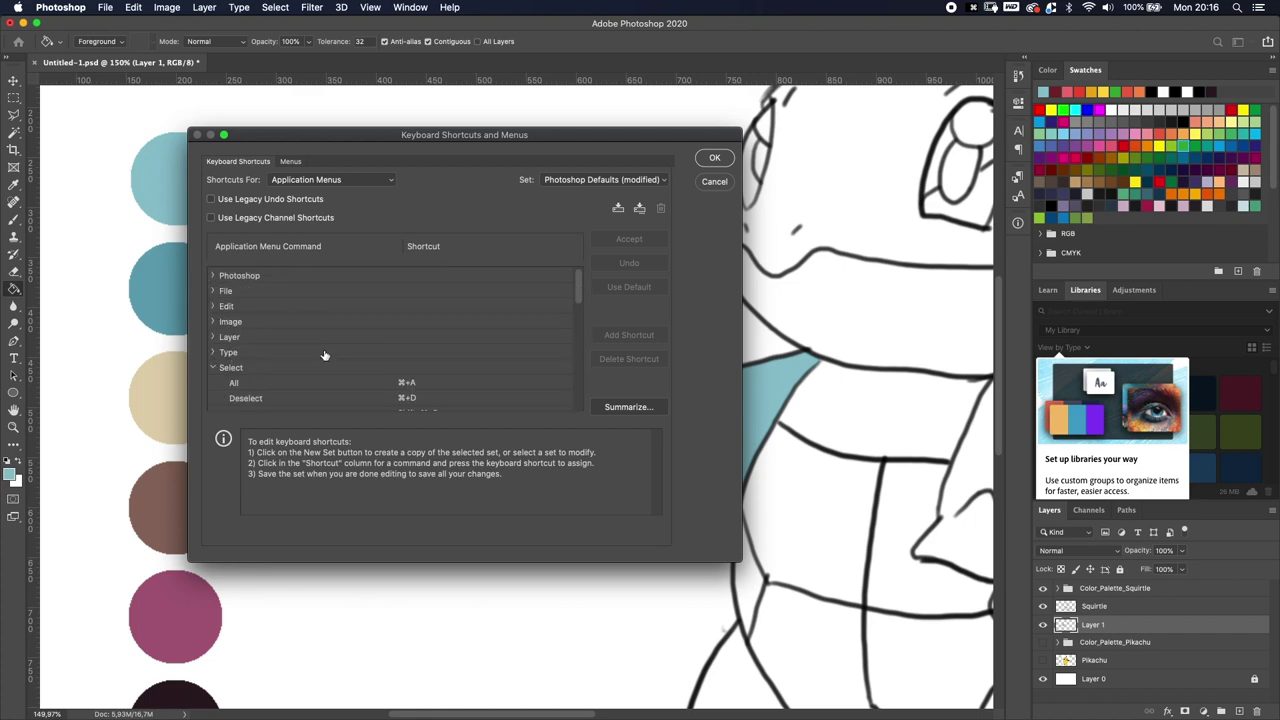
{"action": "scroll", "coordinate": [325, 355], "scroll_direction": "down", "scroll_amount": 8}
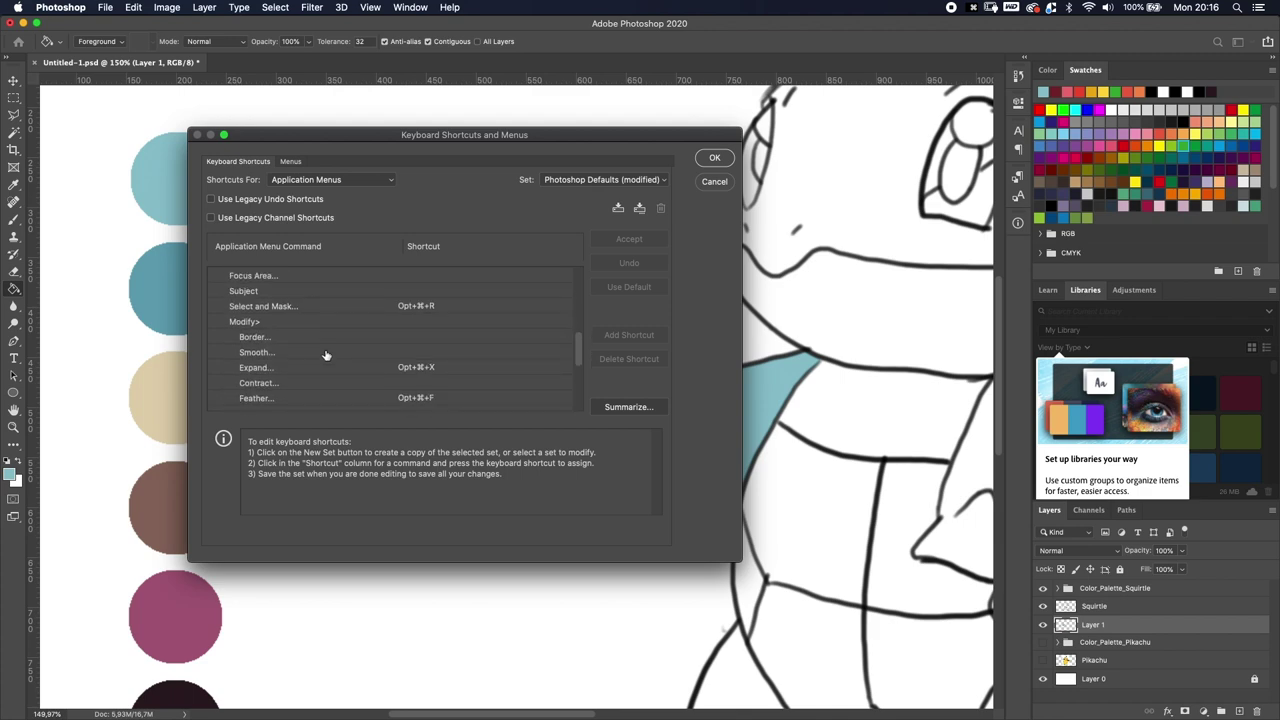
Assign Opt+Cmd+X to Select > Modify > Expand and confirm with OK.
{"action": "left_click", "coordinate": [308, 367]}
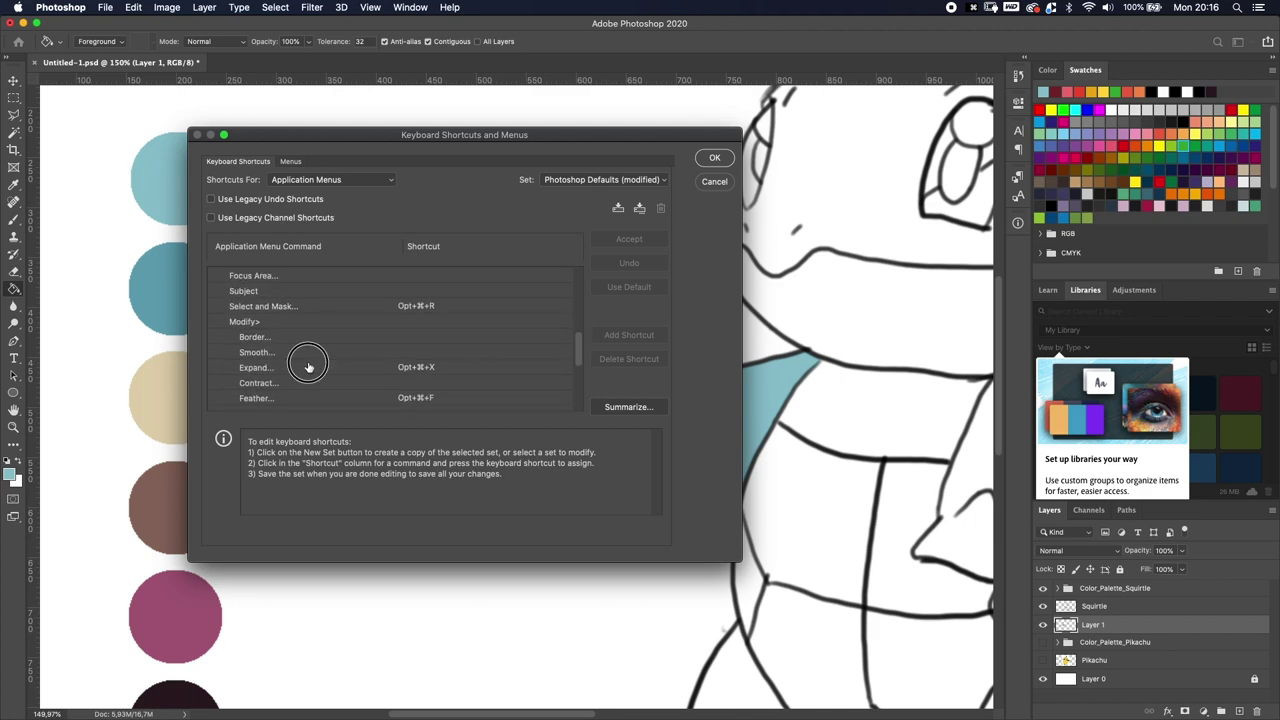
{"action": "left_click", "coordinate": [417, 363]}
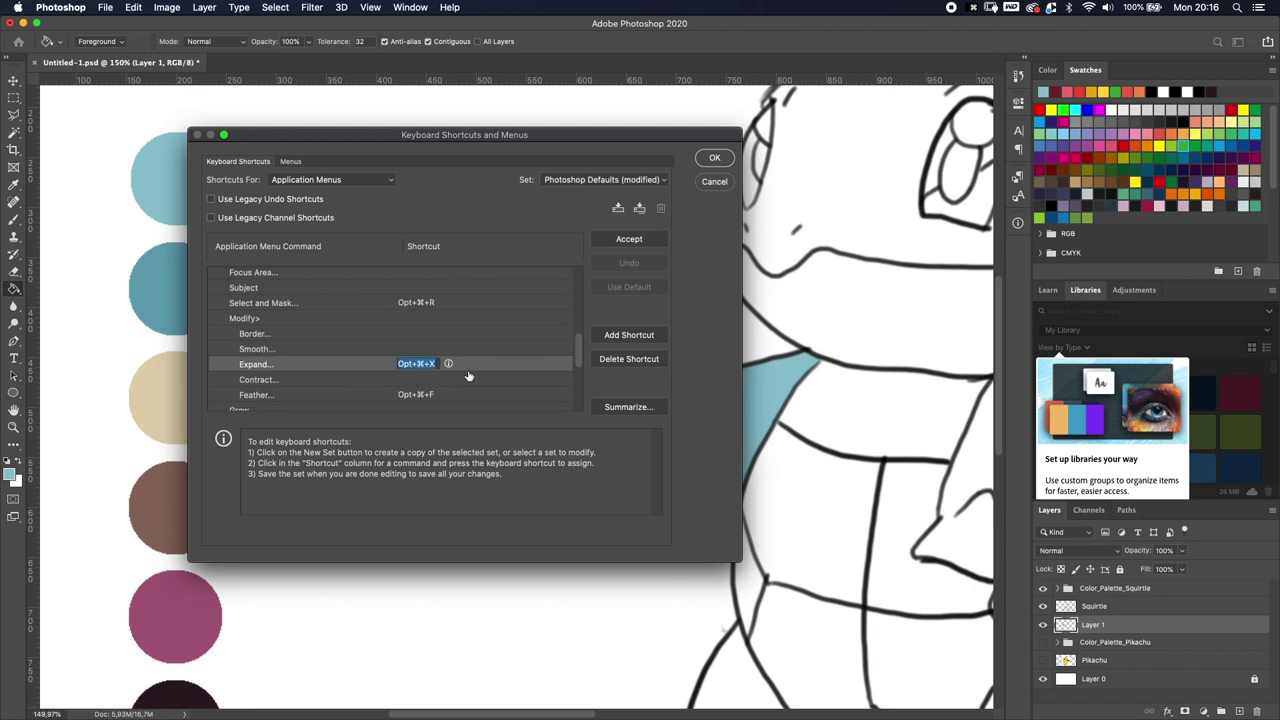
{"action": "key", "text": "alt+super+x"}
{"action": "key", "text": "BackSpace"}
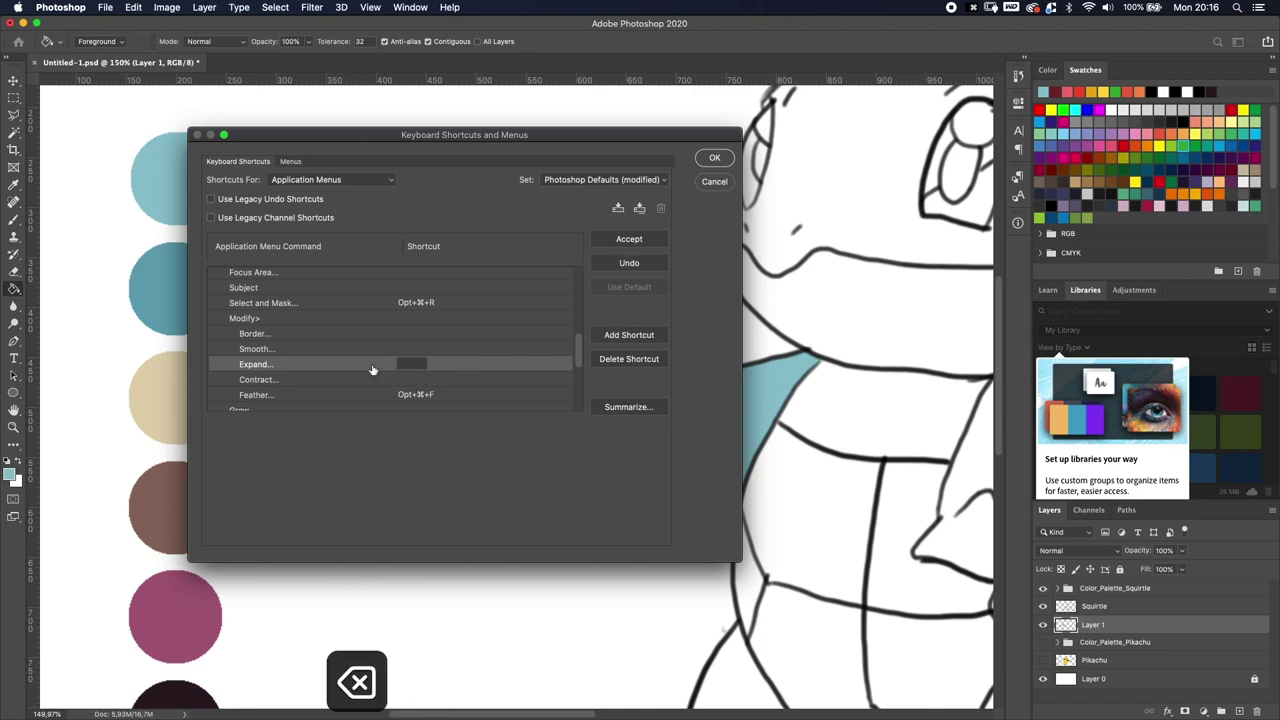
{"action": "key", "text": "alt+super+x"}
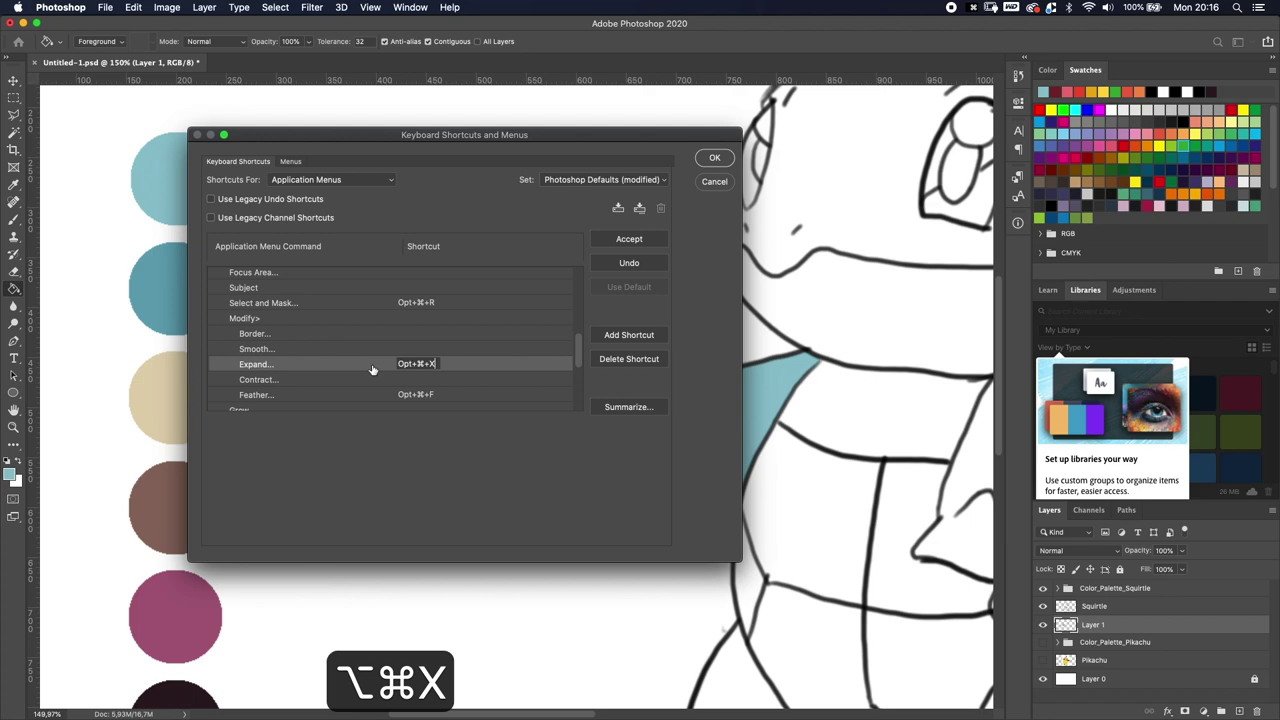
{"action": "left_click", "coordinate": [712, 160]}
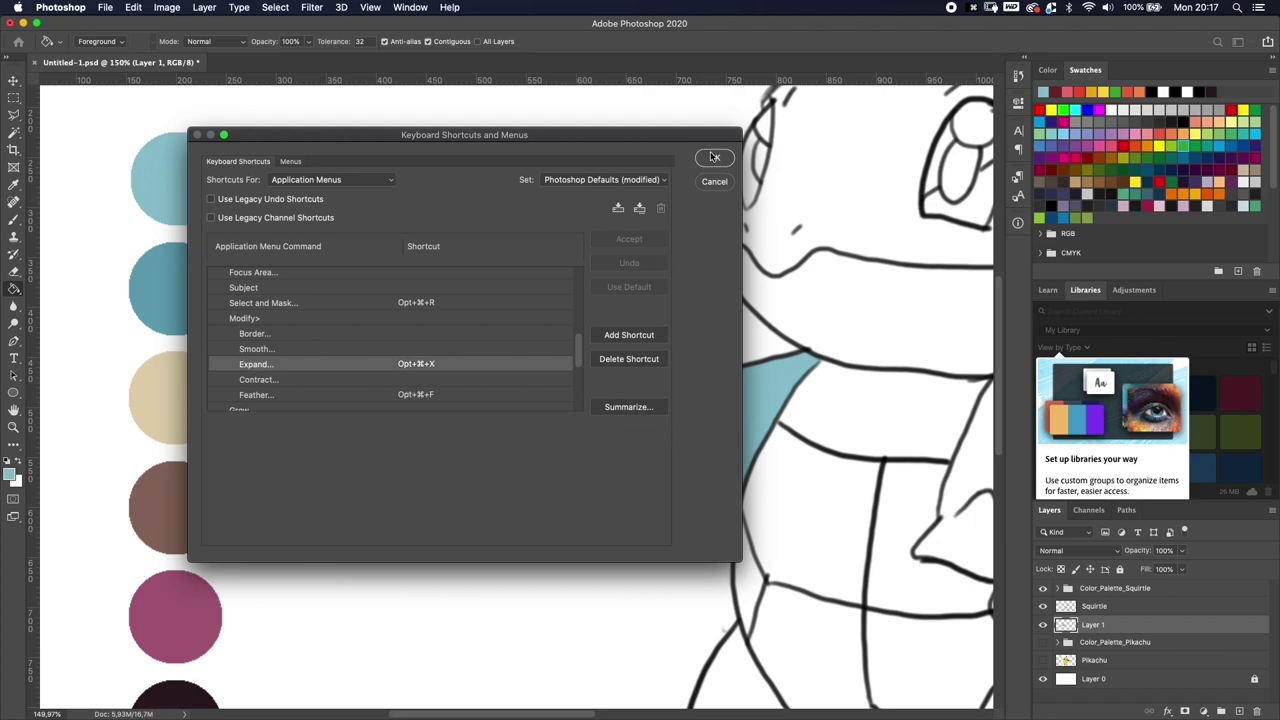
{"action": "left_click", "coordinate": [714, 158]}
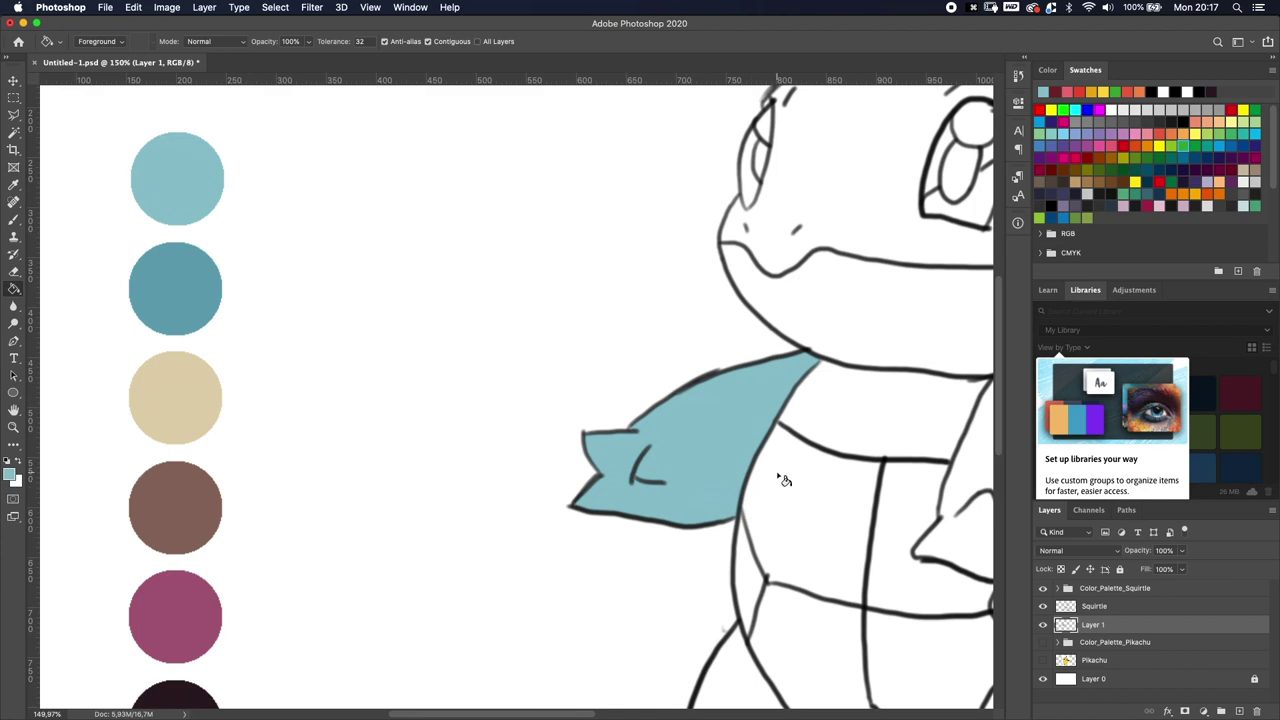
Zoom out to show the whole Squirtle sketch and palette, and select the Tolerance field.
{"action": "scroll", "coordinate": [790, 466], "scroll_direction": "down", "scroll_amount": 2}
{"action": "scroll", "coordinate": [790, 466], "scroll_direction": "down", "scroll_amount": 3}
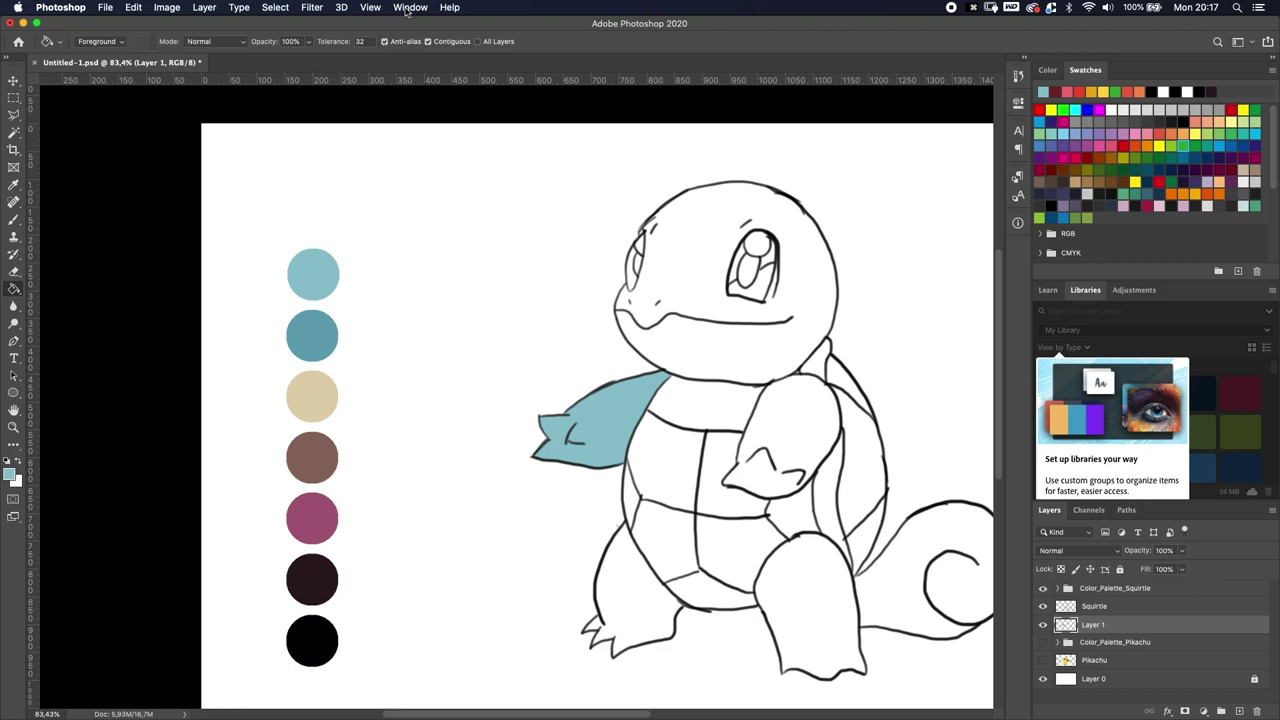
{"action": "left_click", "coordinate": [360, 41]}
Pick light green and fill Squirtle's head on the Squirtle layer, undoing a stray canvas fill.
{"action": "left_click", "coordinate": [1173, 147]}
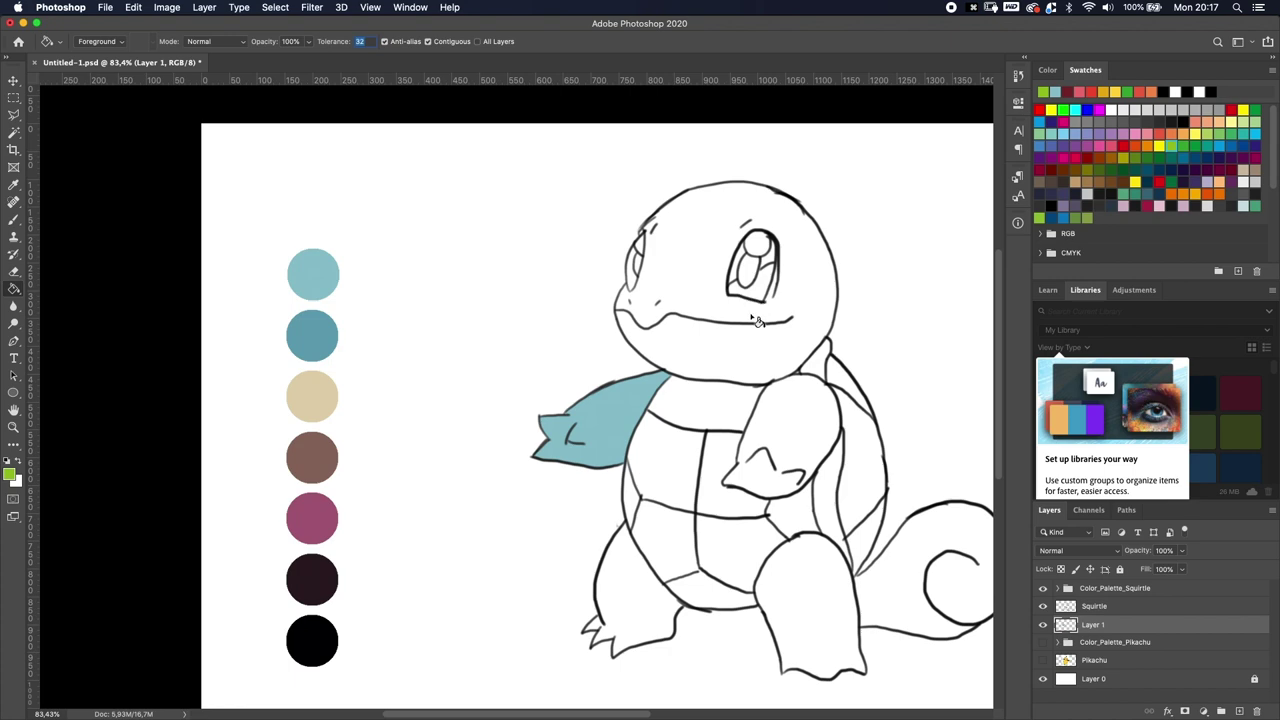
{"action": "left_click", "coordinate": [746, 371]}
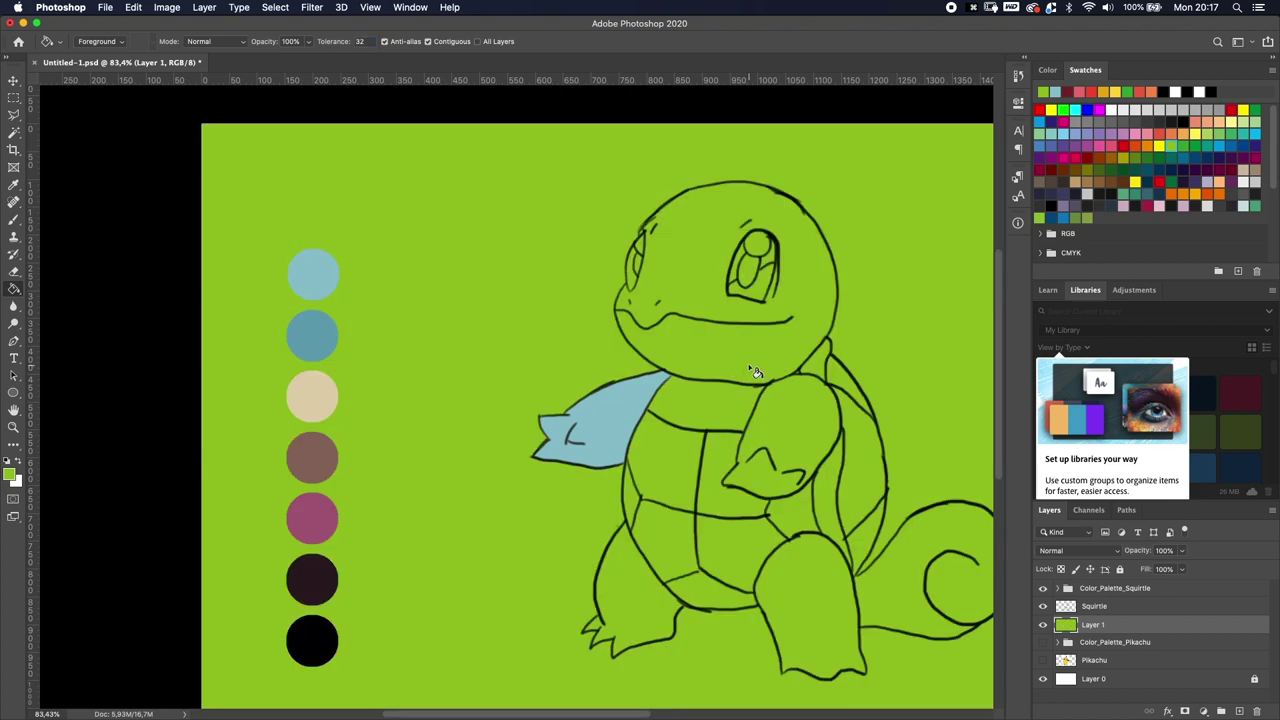
{"action": "key", "text": "super+z"}
{"action": "left_click", "coordinate": [1134, 607]}
{"action": "left_click", "coordinate": [732, 345]}
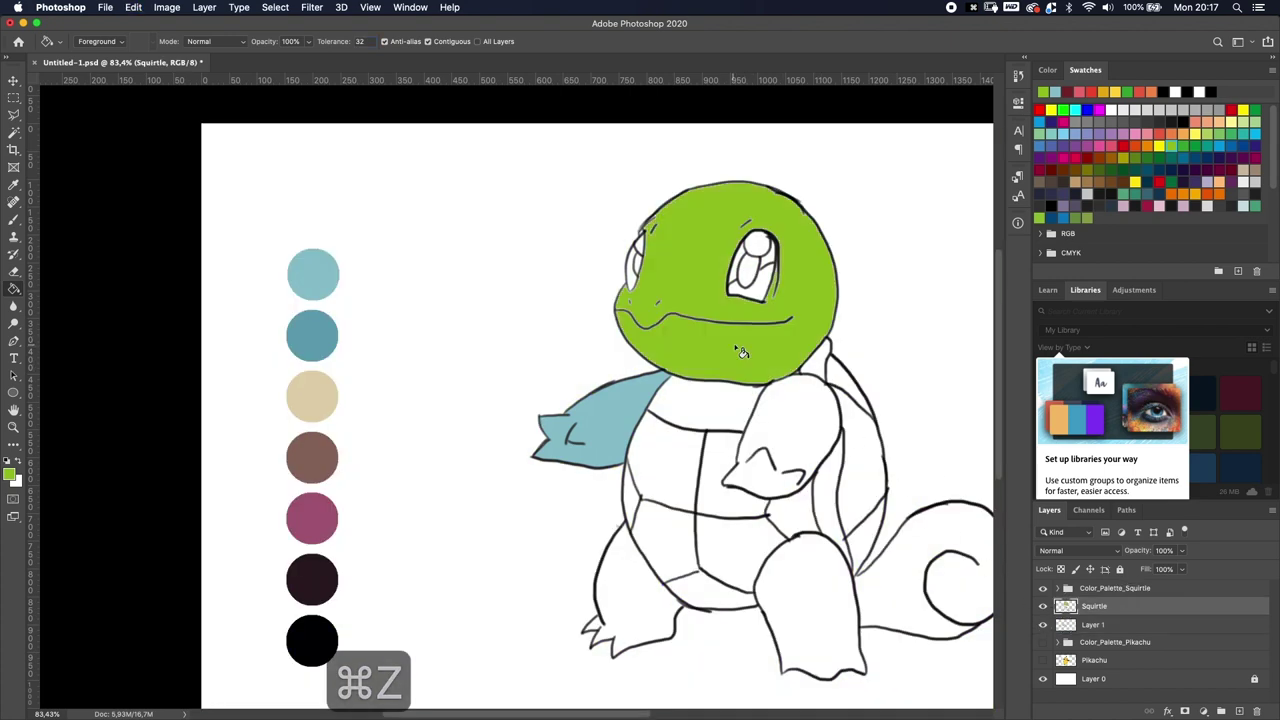
Fill the raised arm darker green and the upper-left belly panel blue.
{"action": "left_click", "coordinate": [1190, 145]}
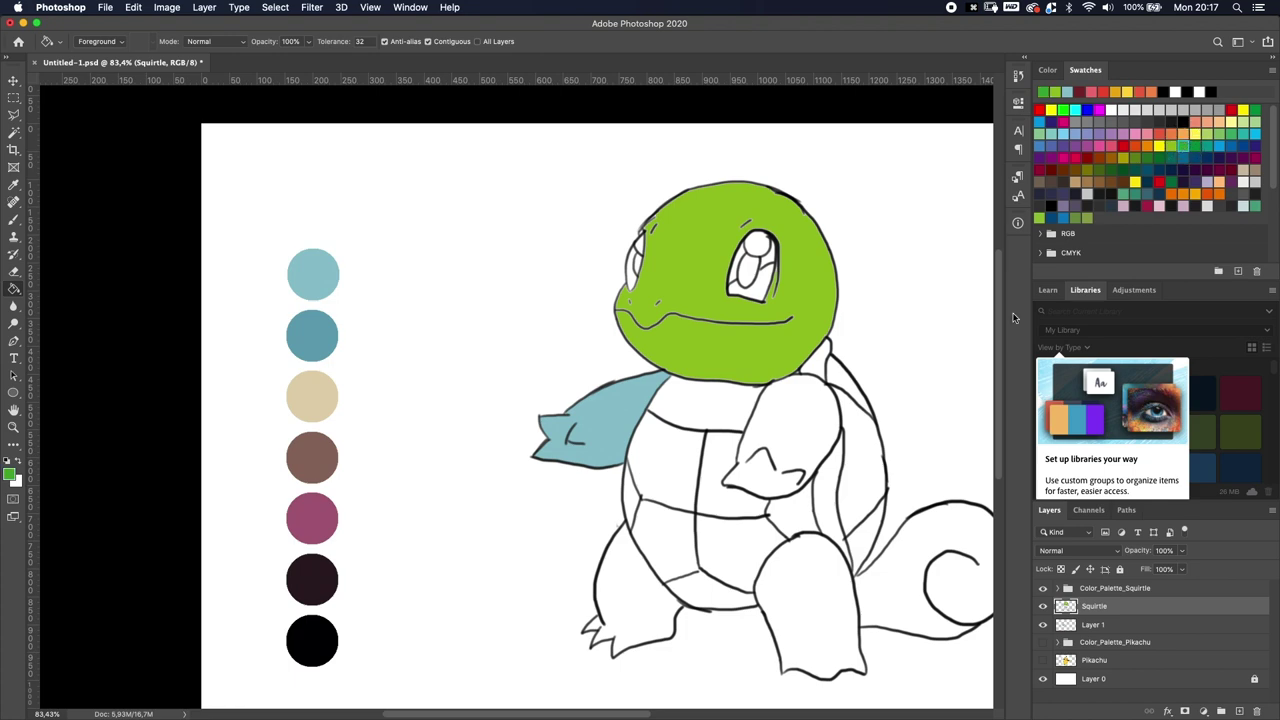
{"action": "left_click", "coordinate": [780, 425]}
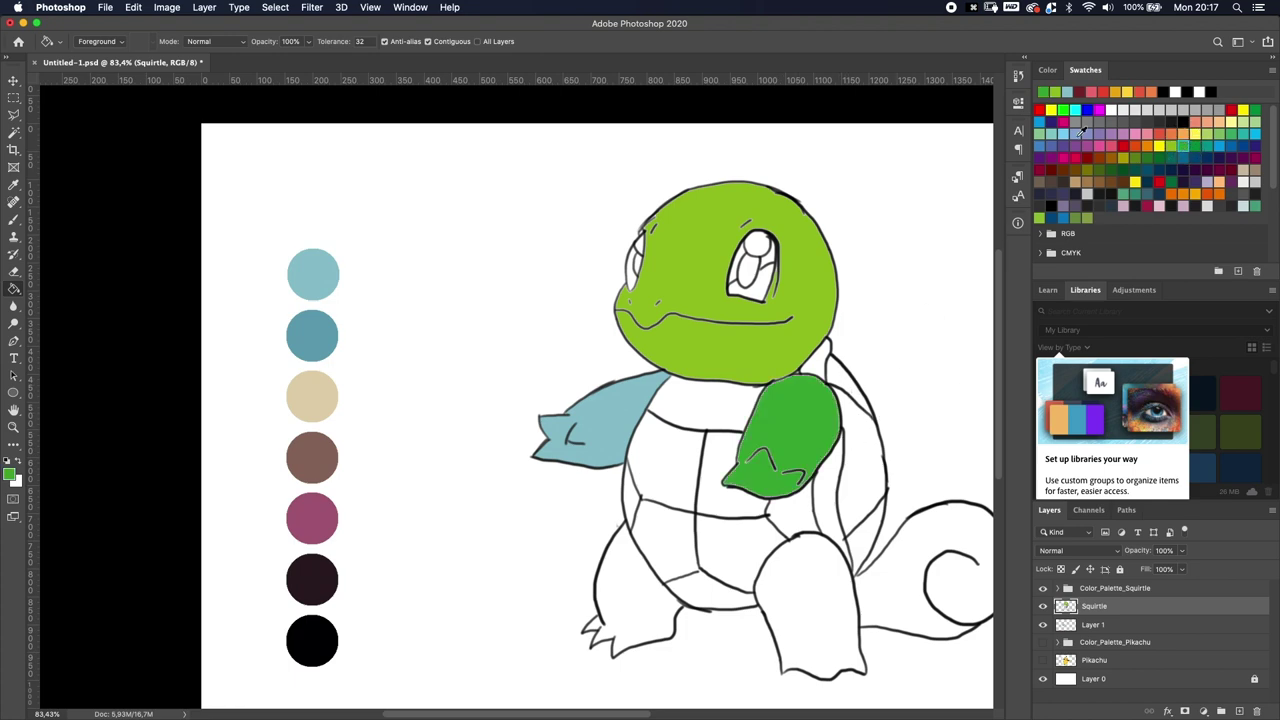
{"action": "left_click", "coordinate": [1220, 143]}
{"action": "left_click", "coordinate": [676, 474]}
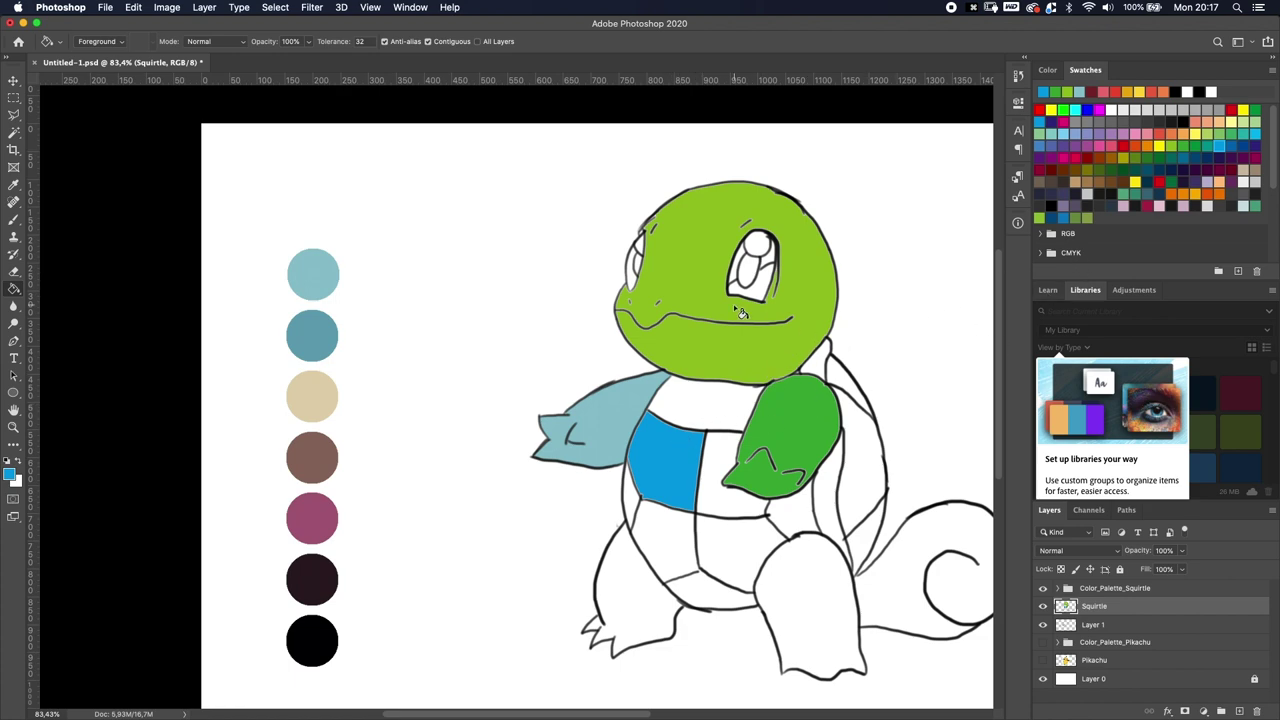
Set the Paint Bucket tolerance to 255.
{"action": "key", "text": "g"}
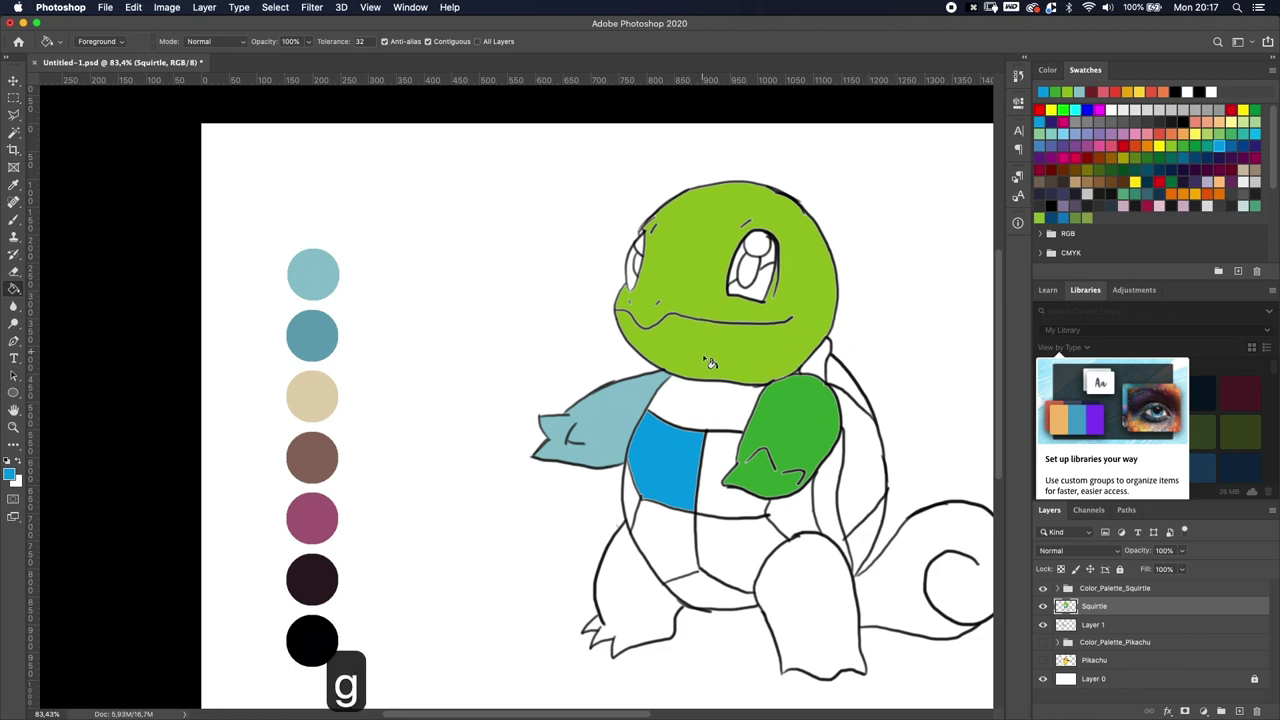
{"action": "left_click", "coordinate": [359, 41]}
{"action": "type", "text": "255"}
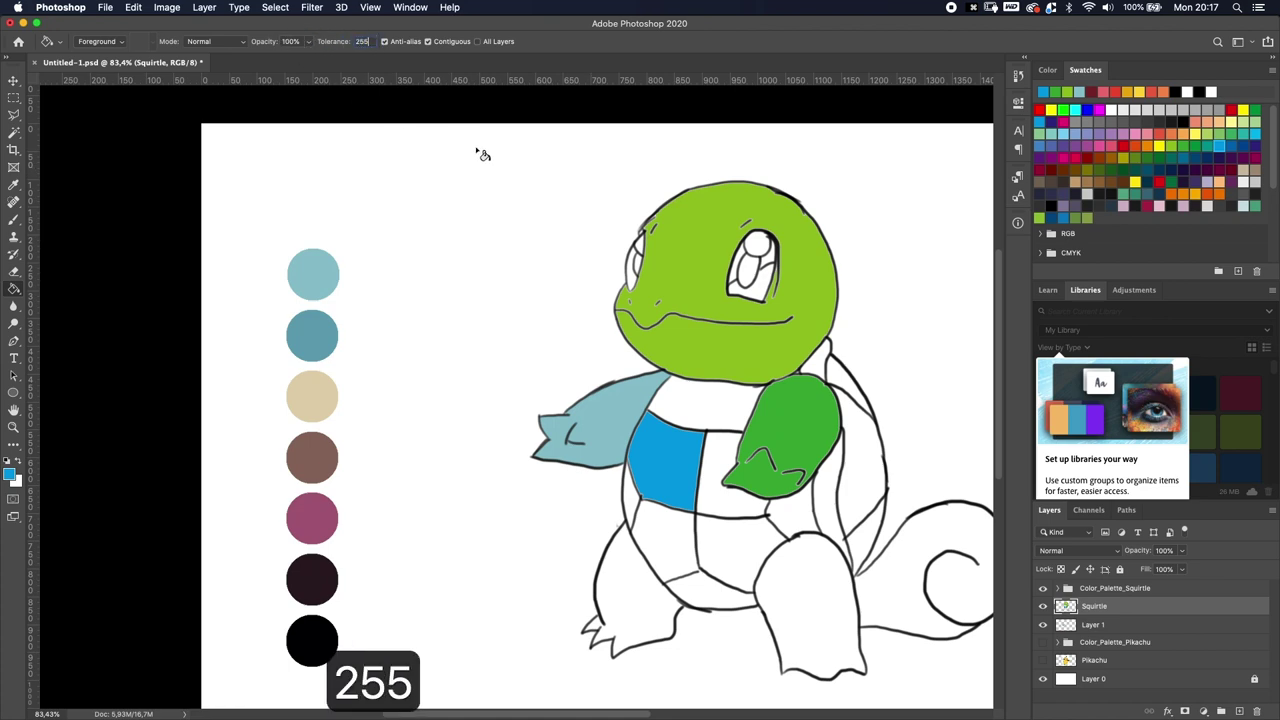
Pick orange, turn off Contiguous, and test all-over orange fills, undoing each.
{"action": "left_click", "coordinate": [1147, 146]}
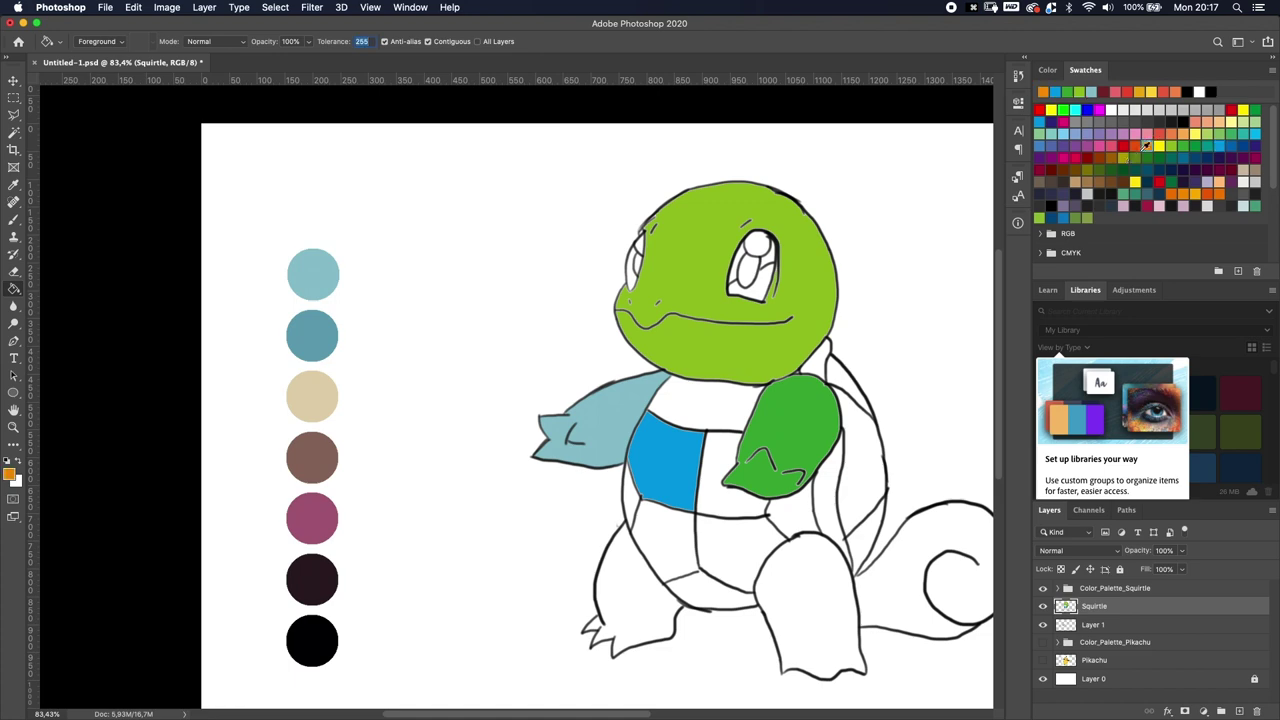
{"action": "left_click", "coordinate": [429, 41]}
{"action": "left_click", "coordinate": [722, 296]}
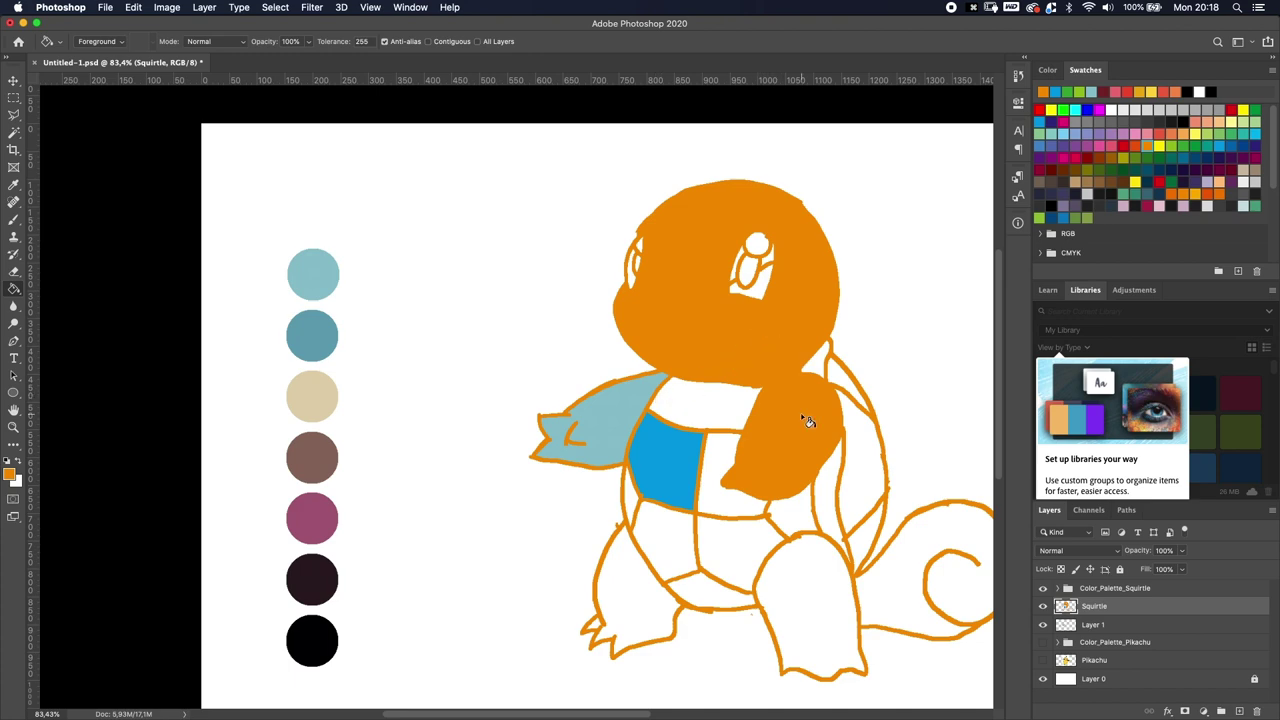
{"action": "key", "text": "super+z"}
{"action": "left_click", "coordinate": [714, 352]}
{"action": "key", "text": "super+z"}
Set tolerance to 1 and fill Squirtle's head orange.
{"action": "left_click", "coordinate": [374, 41]}
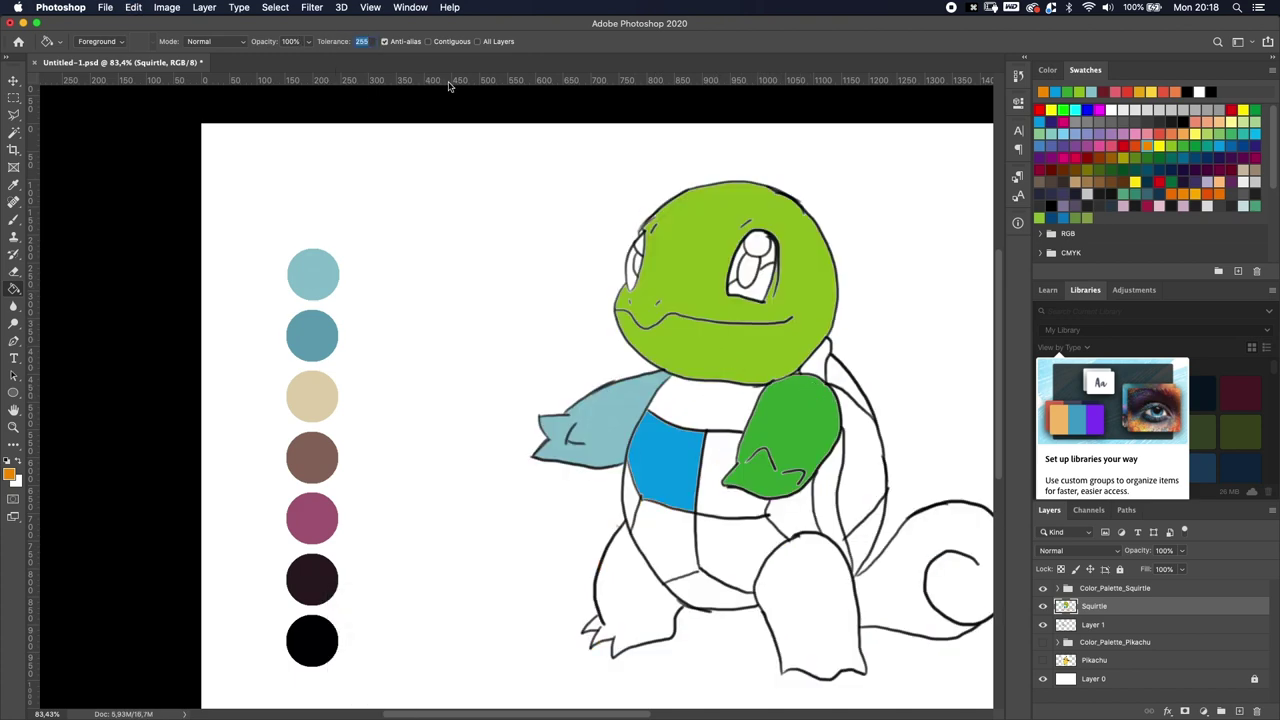
{"action": "type", "text": "1"}
{"action": "key", "text": "Return"}
{"action": "left_click", "coordinate": [695, 266]}
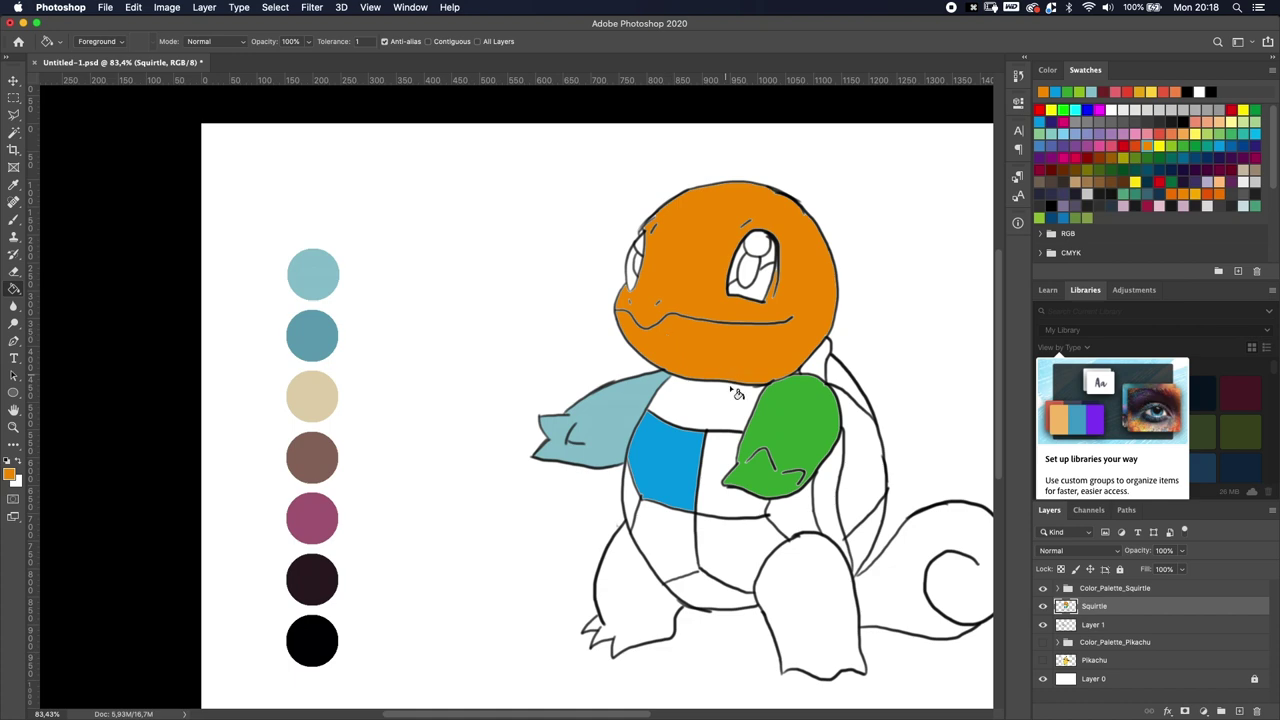
Preview hues in the foreground colour picker and close it without changes.
{"action": "key", "text": "i"}
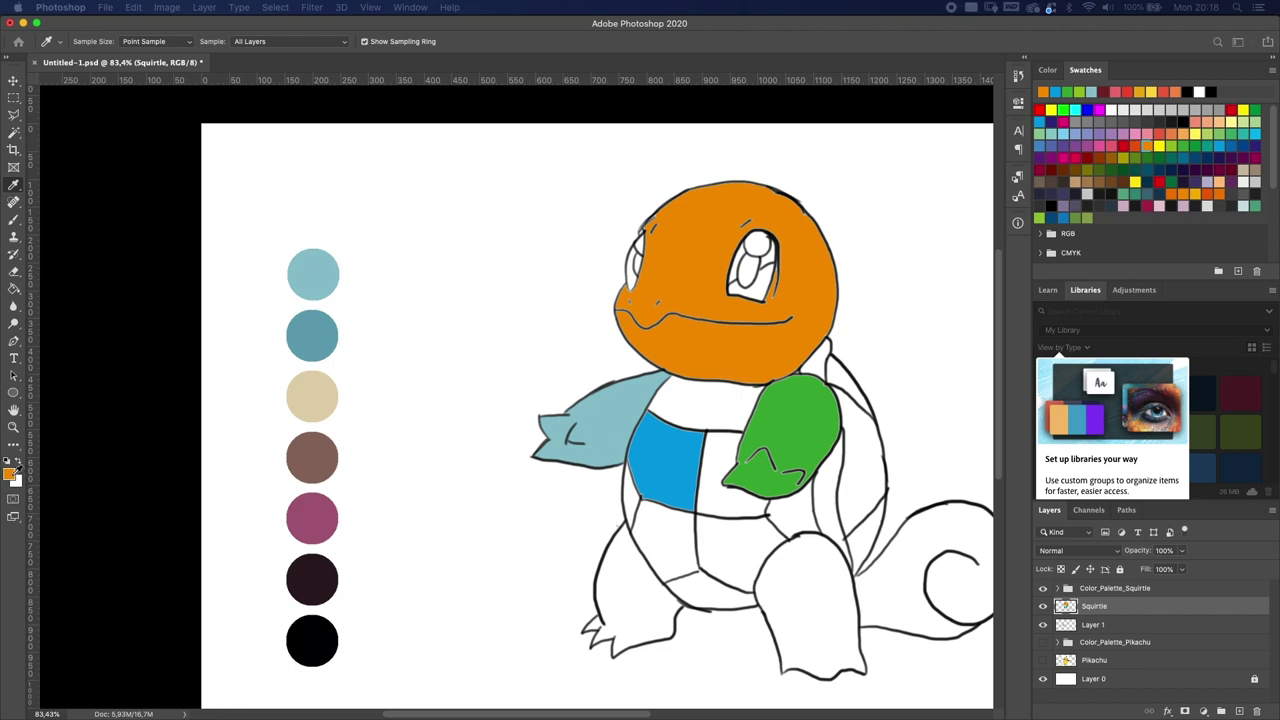
{"action": "left_click_drag", "start_coordinate": [890, 168], "coordinate": [600, 182]}
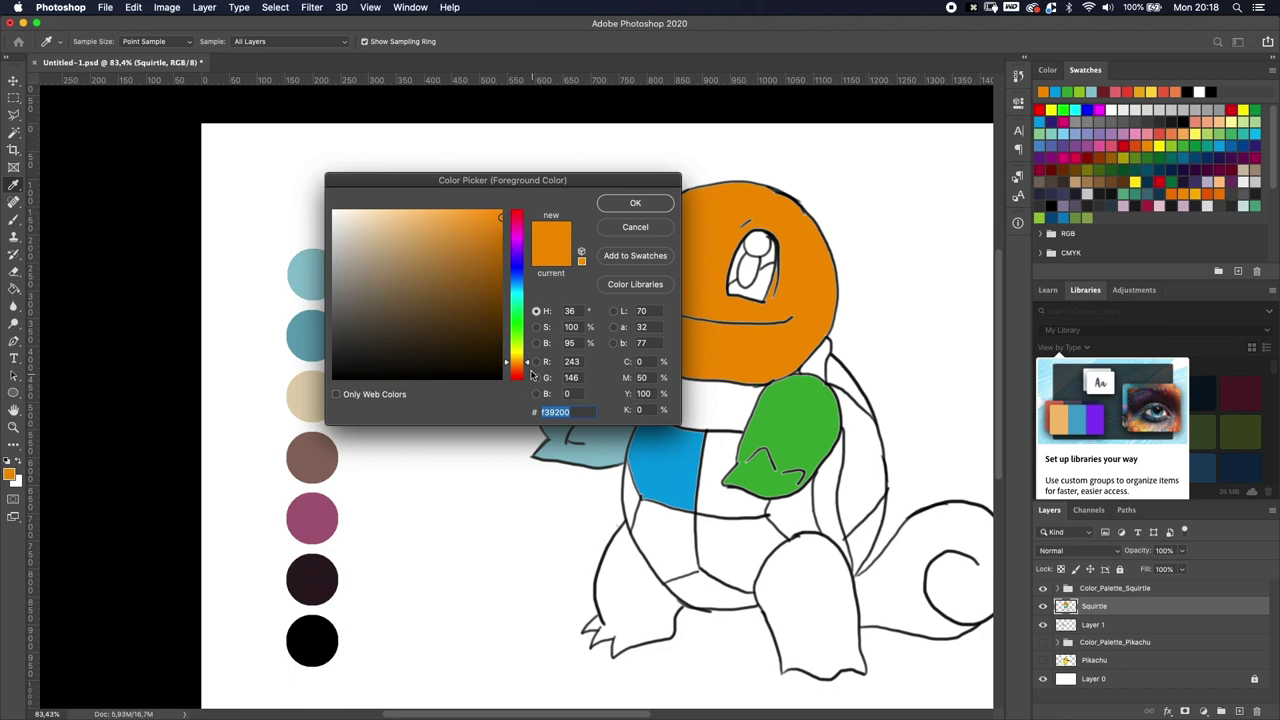
{"action": "mouse_move", "coordinate": [520, 363]}
{"action": "left_mouse_down"}
{"action": "mouse_move", "coordinate": [520, 349]}
{"action": "mouse_move", "coordinate": [514, 363]}
{"action": "mouse_move", "coordinate": [530, 375]}
{"action": "mouse_move", "coordinate": [518, 348]}
{"action": "left_mouse_up"}
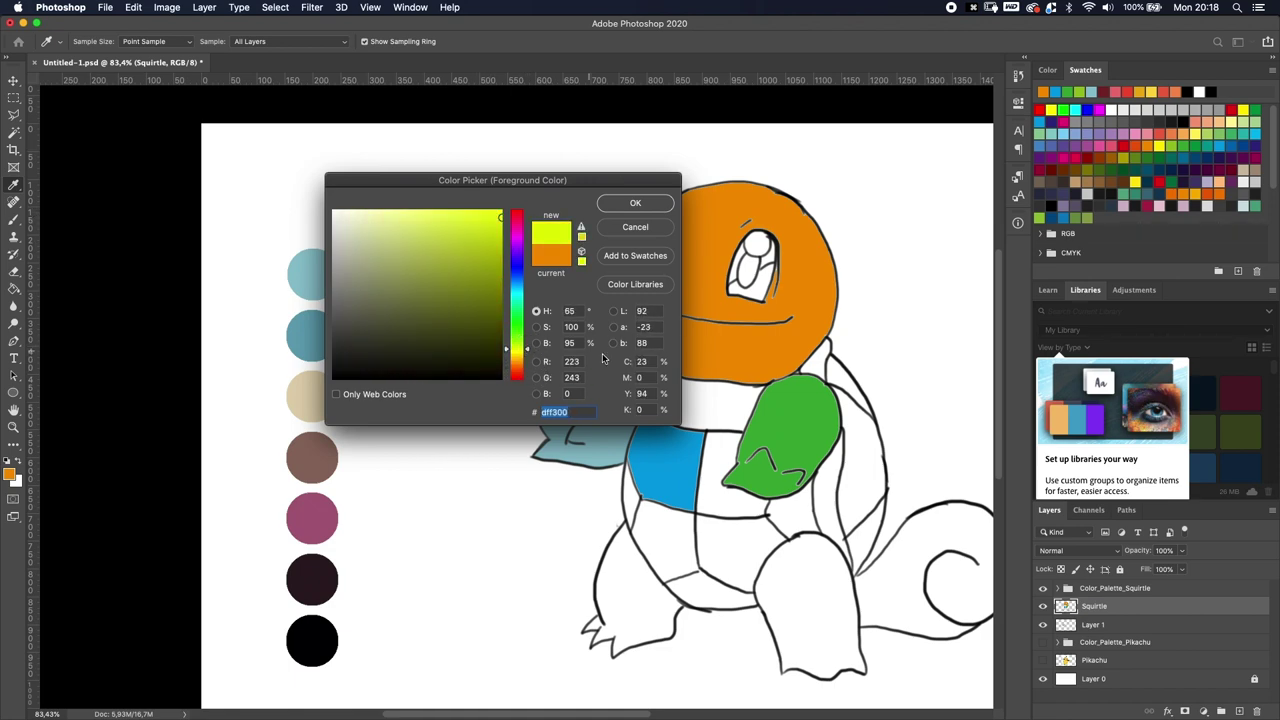
{"action": "left_click", "coordinate": [635, 227]}
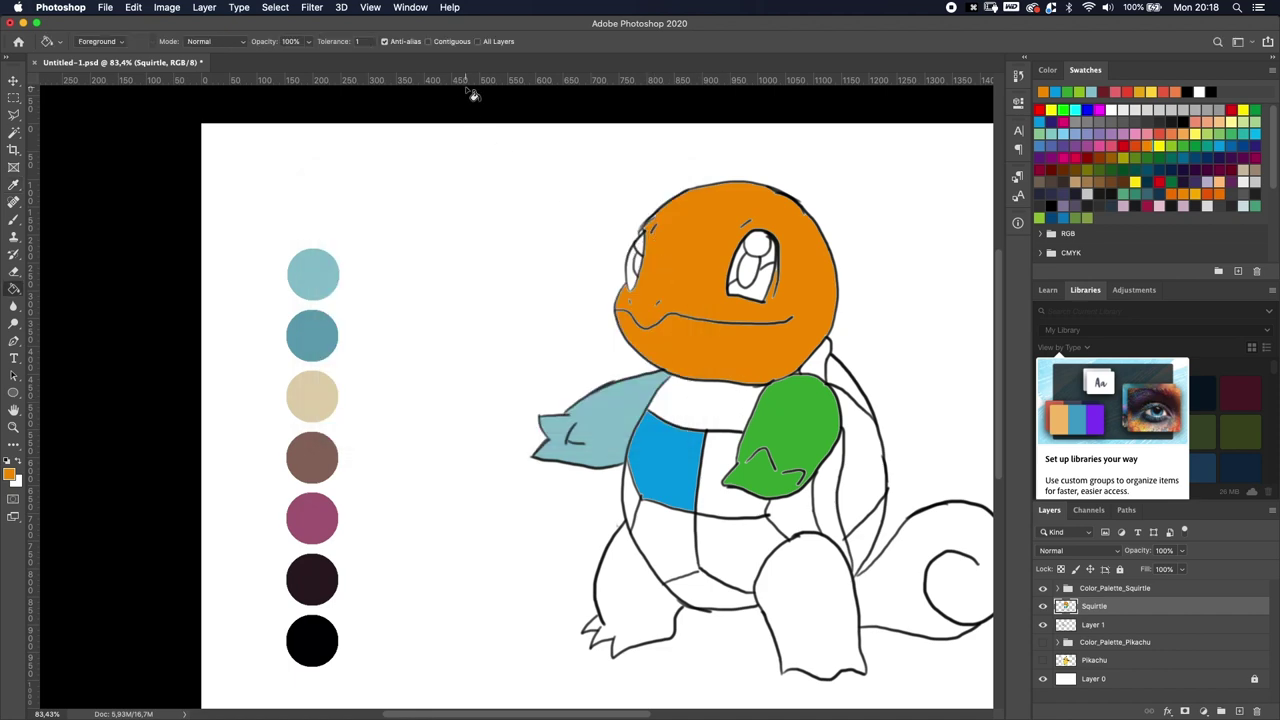
Lower fill opacity to 39% and fill the belly panel with translucent orange.
{"action": "left_click", "coordinate": [309, 44]}
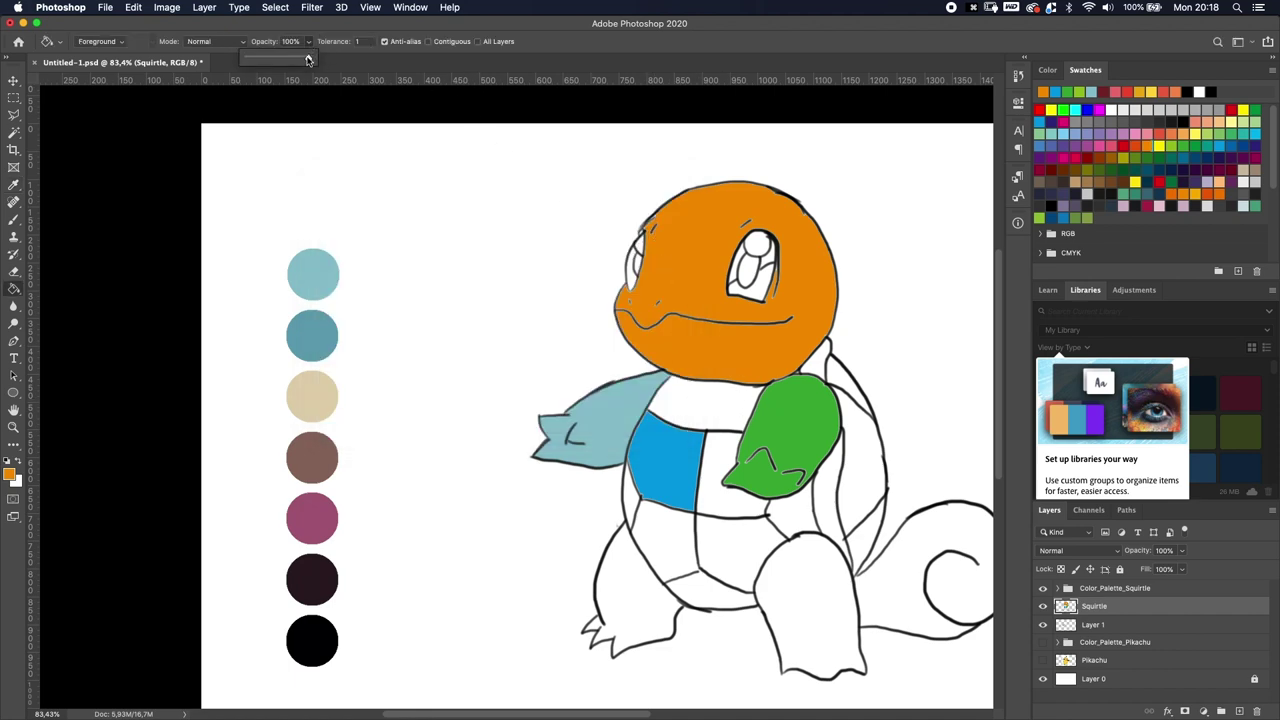
{"action": "left_click_drag", "start_coordinate": [308, 60], "coordinate": [267, 60]}
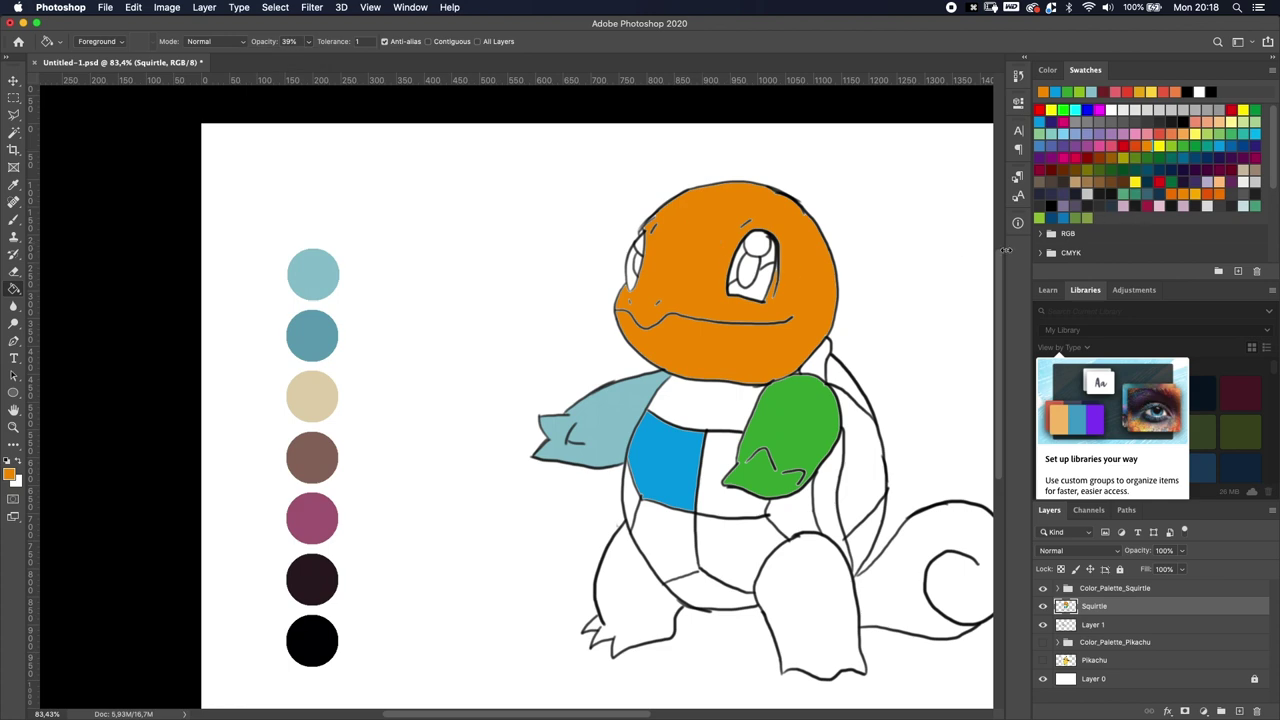
{"action": "left_click", "coordinate": [669, 461]}
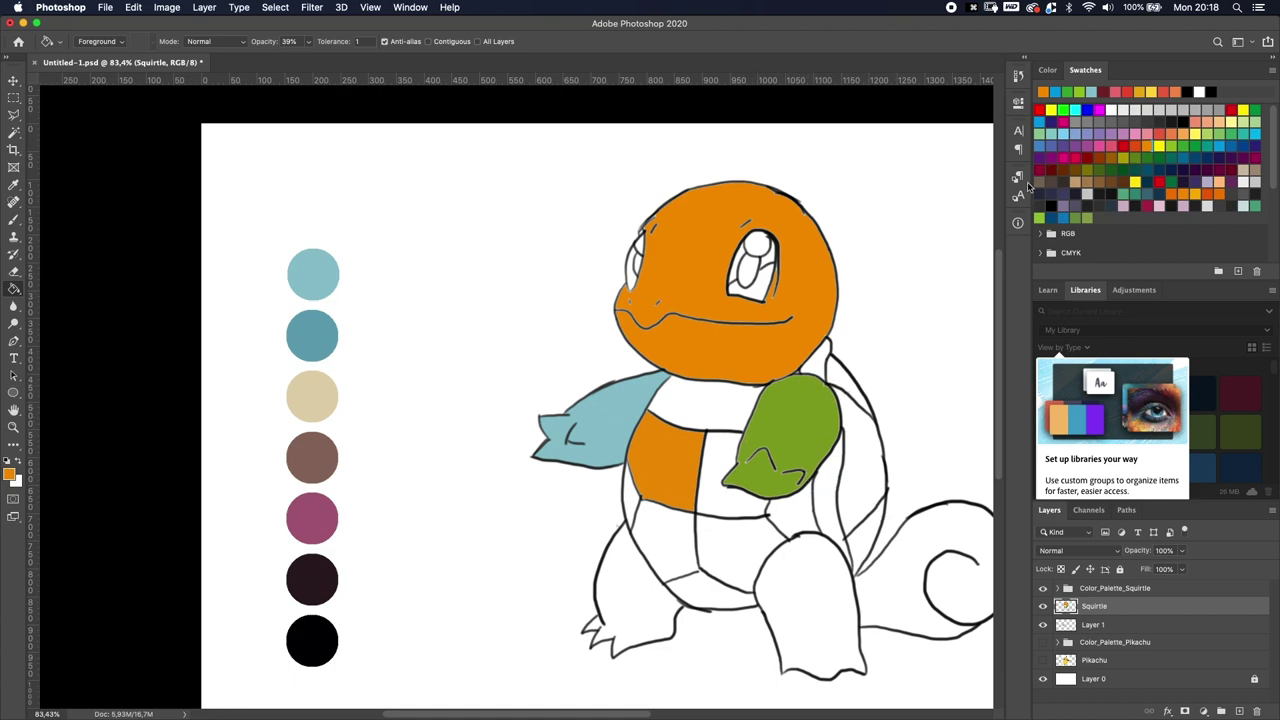
Restore opacity to 100% and fill the belly panel red, then yellow.
{"action": "left_click", "coordinate": [308, 42]}
{"action": "left_click_drag", "start_coordinate": [308, 63], "coordinate": [1135, 126]}
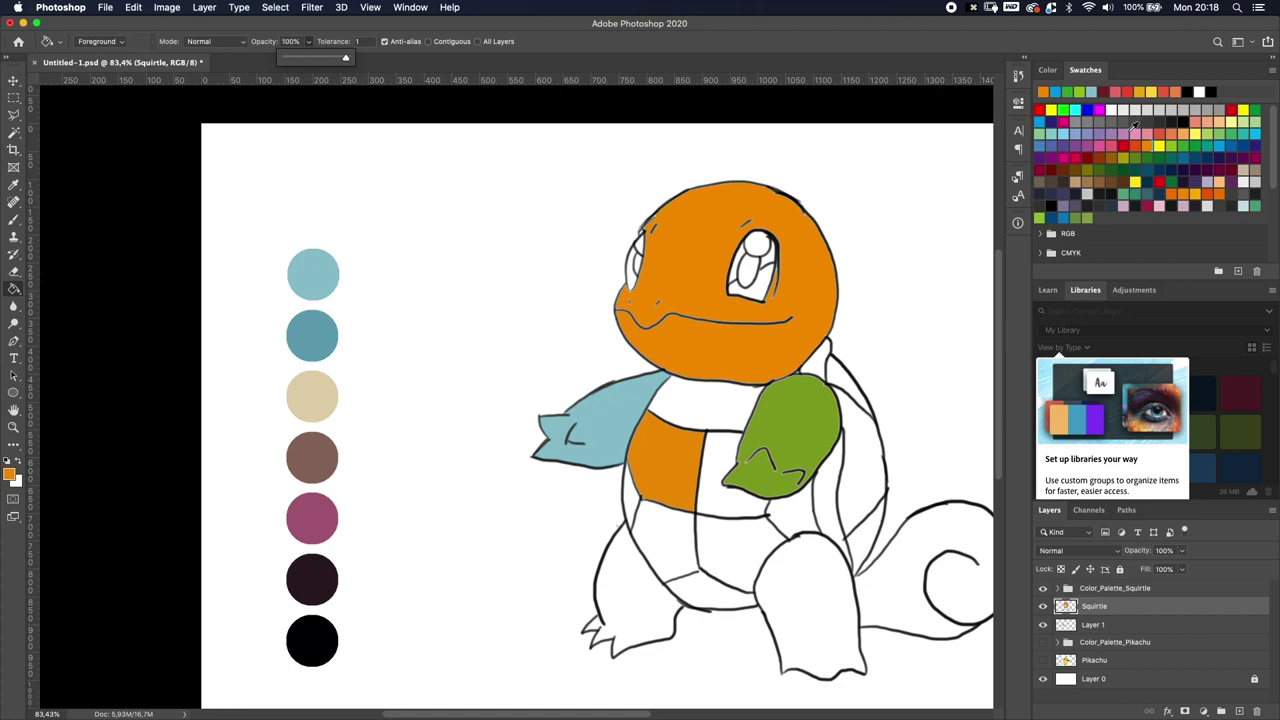
{"action": "left_click", "coordinate": [1233, 108]}
{"action": "left_click", "coordinate": [662, 466]}
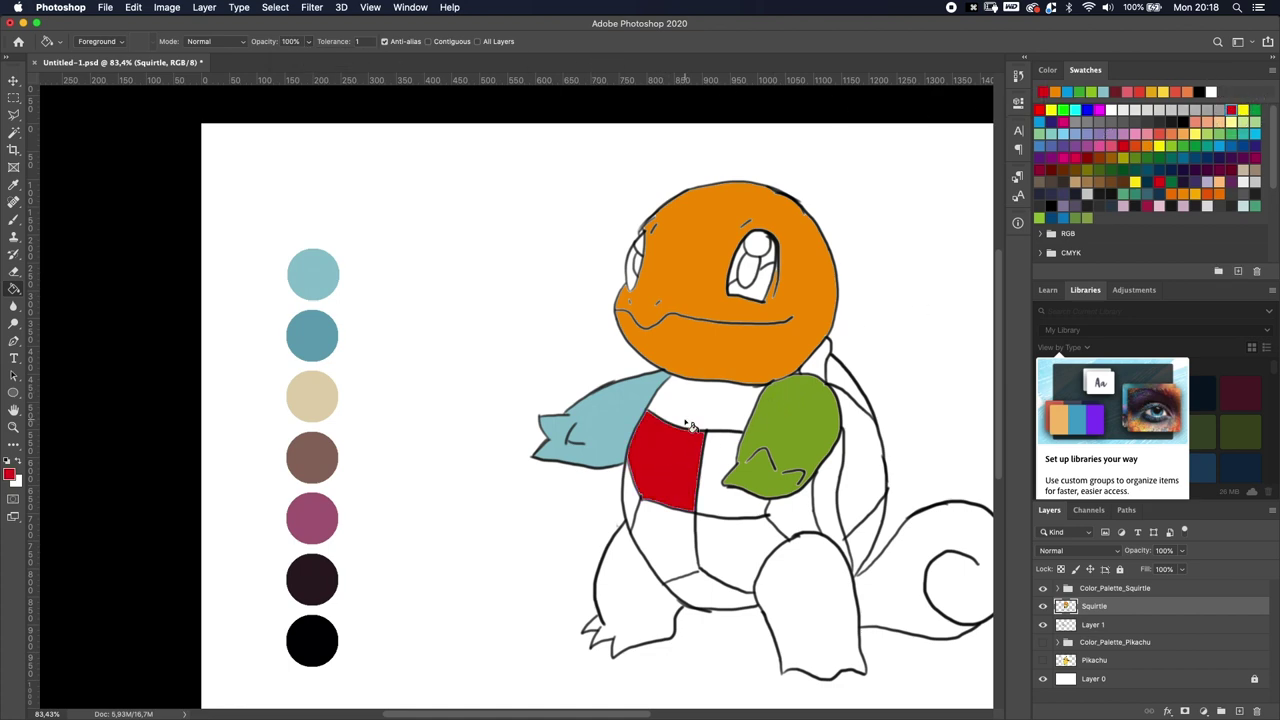
{"action": "left_click", "coordinate": [1160, 146]}
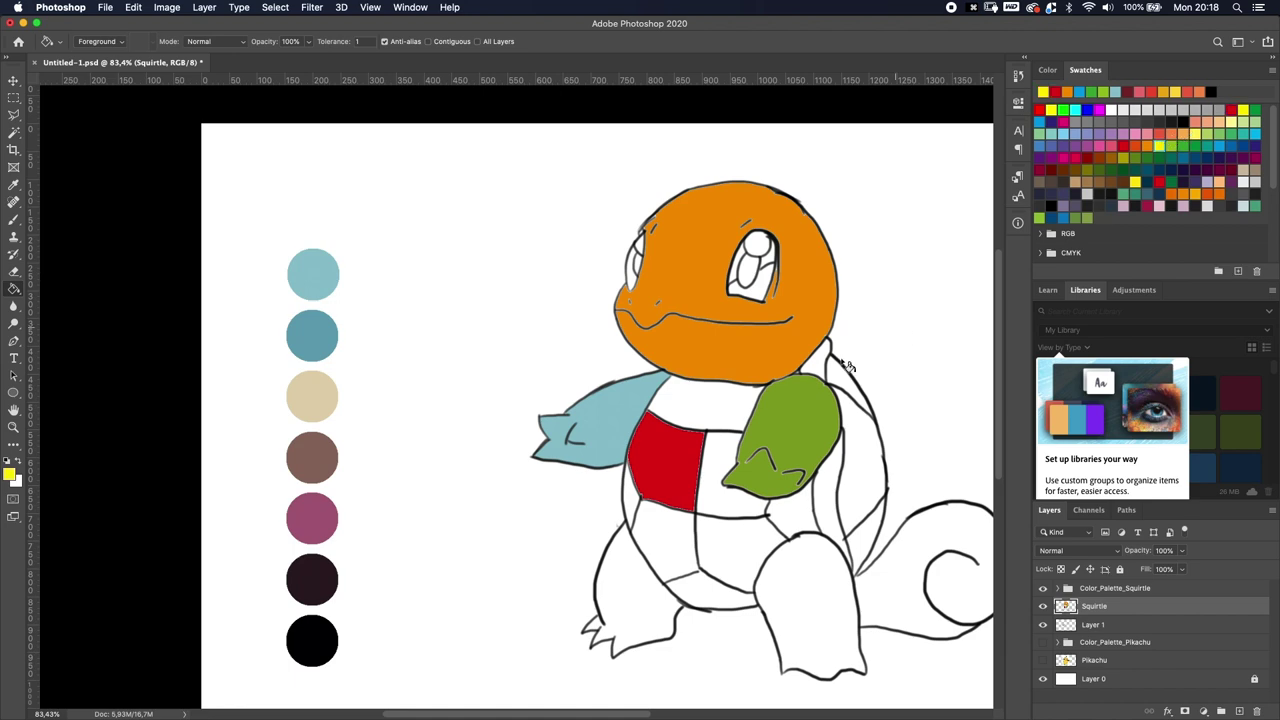
{"action": "left_click", "coordinate": [686, 466]}
Lower opacity to about 40% and blend cyan over the yellow belly panel.
{"action": "left_click", "coordinate": [307, 41]}
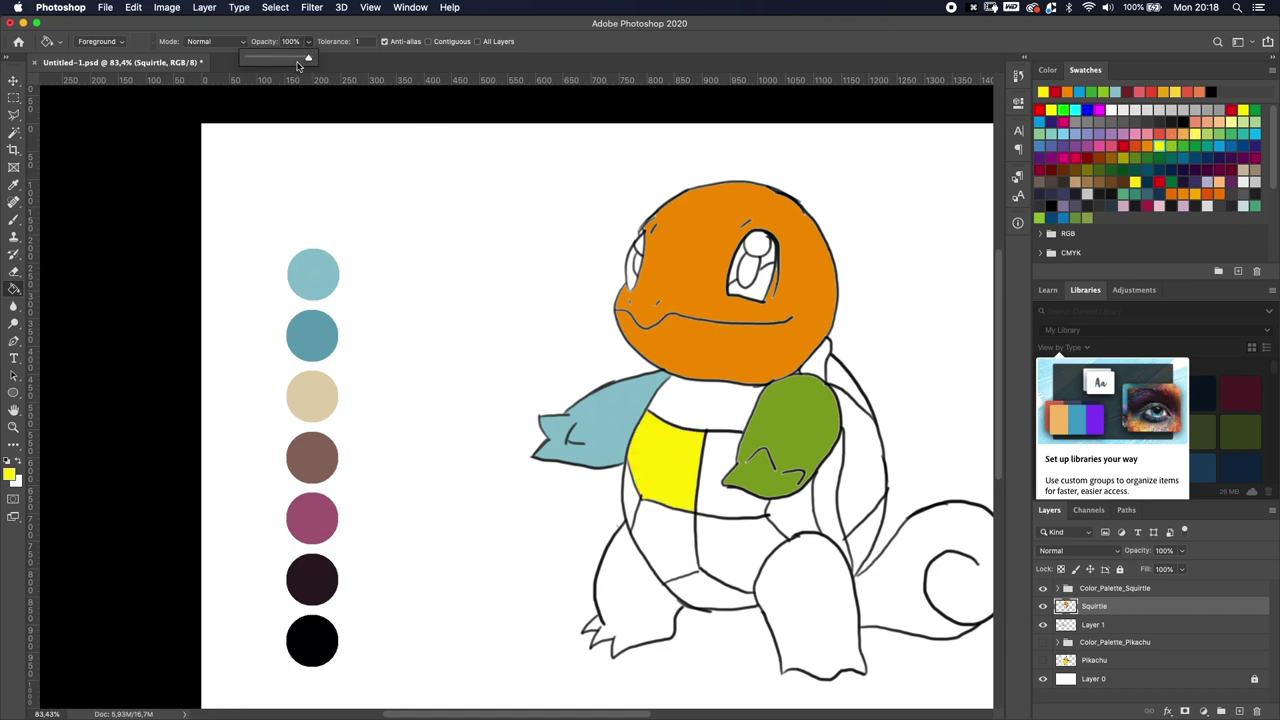
{"action": "left_click_drag", "start_coordinate": [301, 58], "coordinate": [273, 60]}
{"action": "left_click", "coordinate": [1250, 130]}
{"action": "left_click", "coordinate": [1251, 131]}
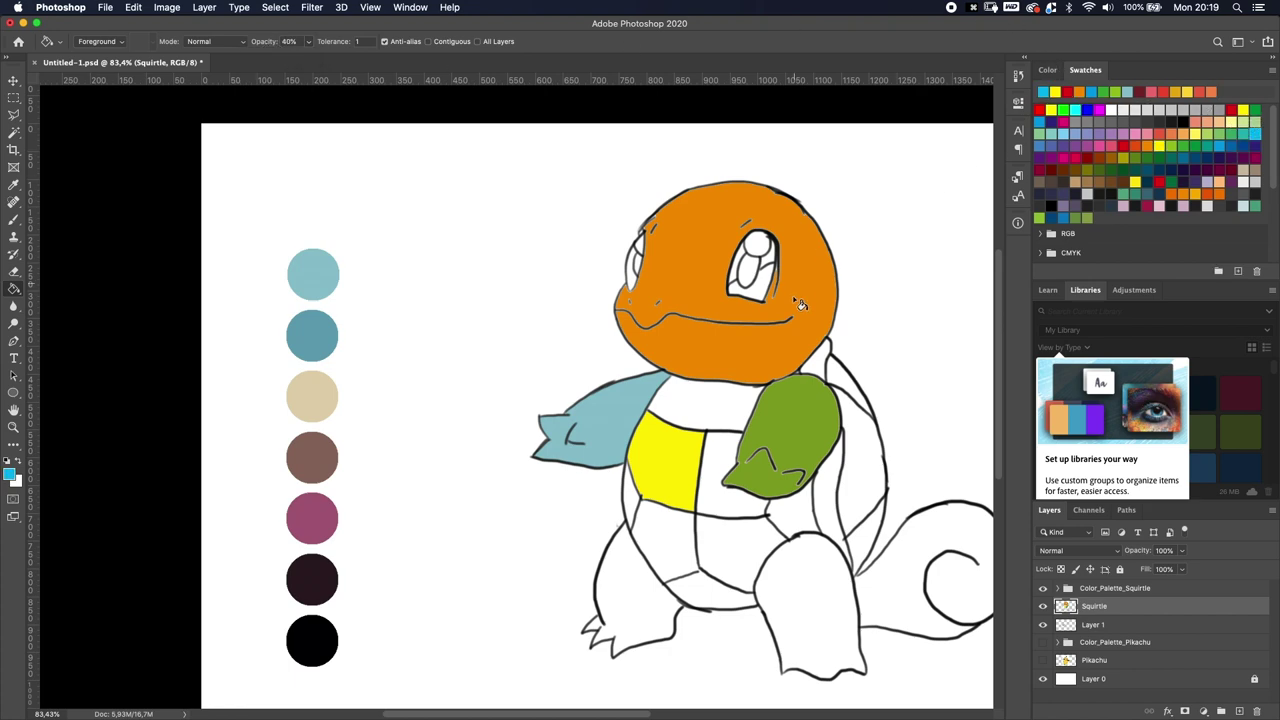
{"action": "left_click", "coordinate": [676, 474]}
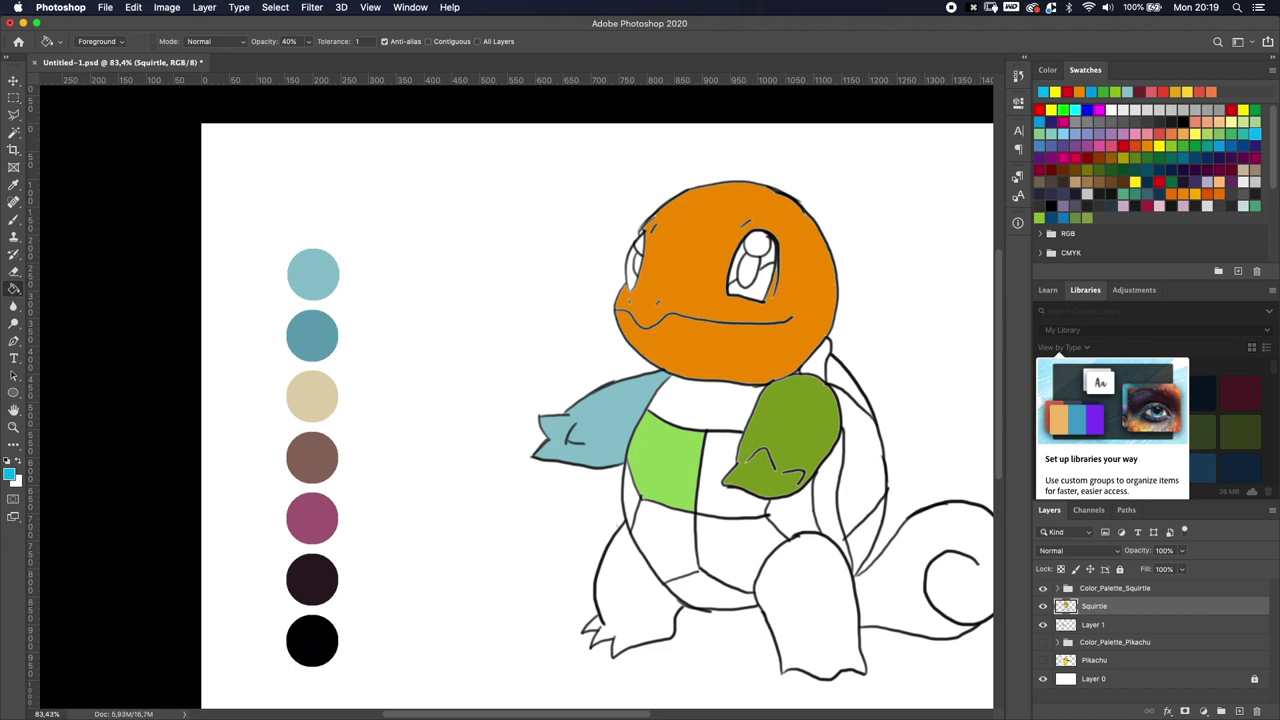
{"action": "left_click", "coordinate": [15, 290]}
{"action": "left_click", "coordinate": [80, 299]}
{"action": "key", "text": "v"}
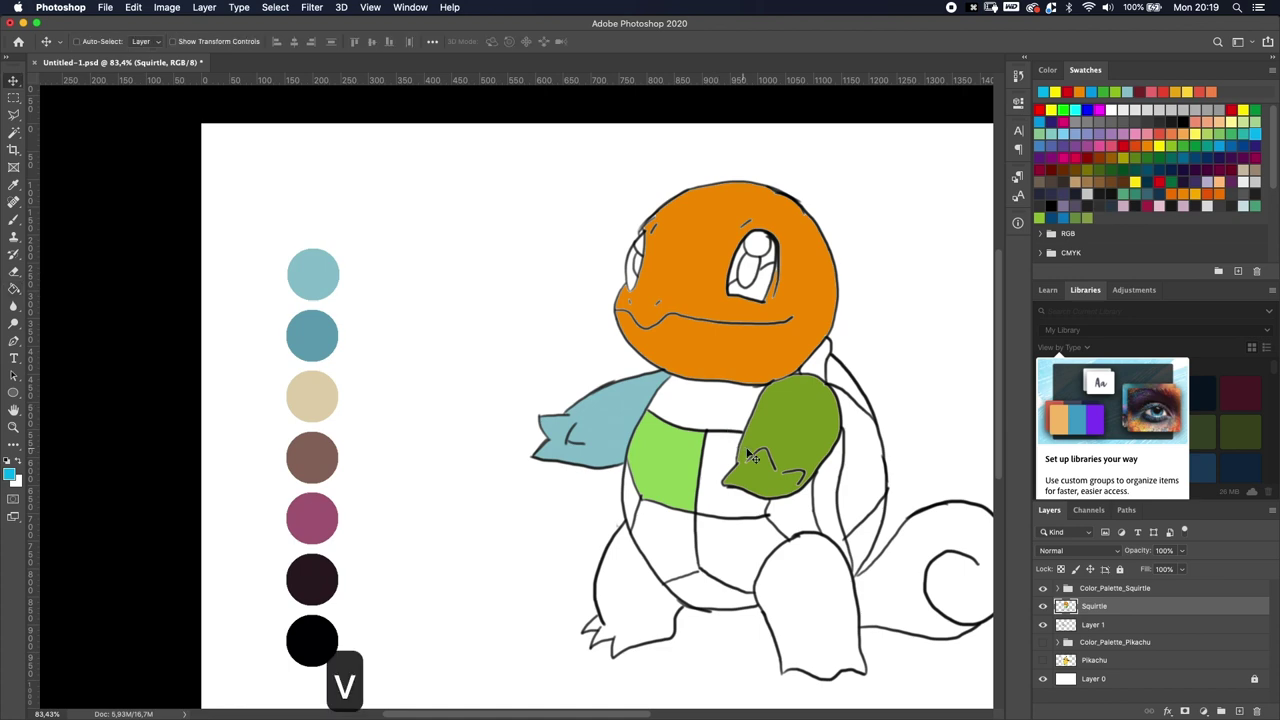
{"action": "left_click_drag", "start_coordinate": [793, 445], "coordinate": [717, 413]}
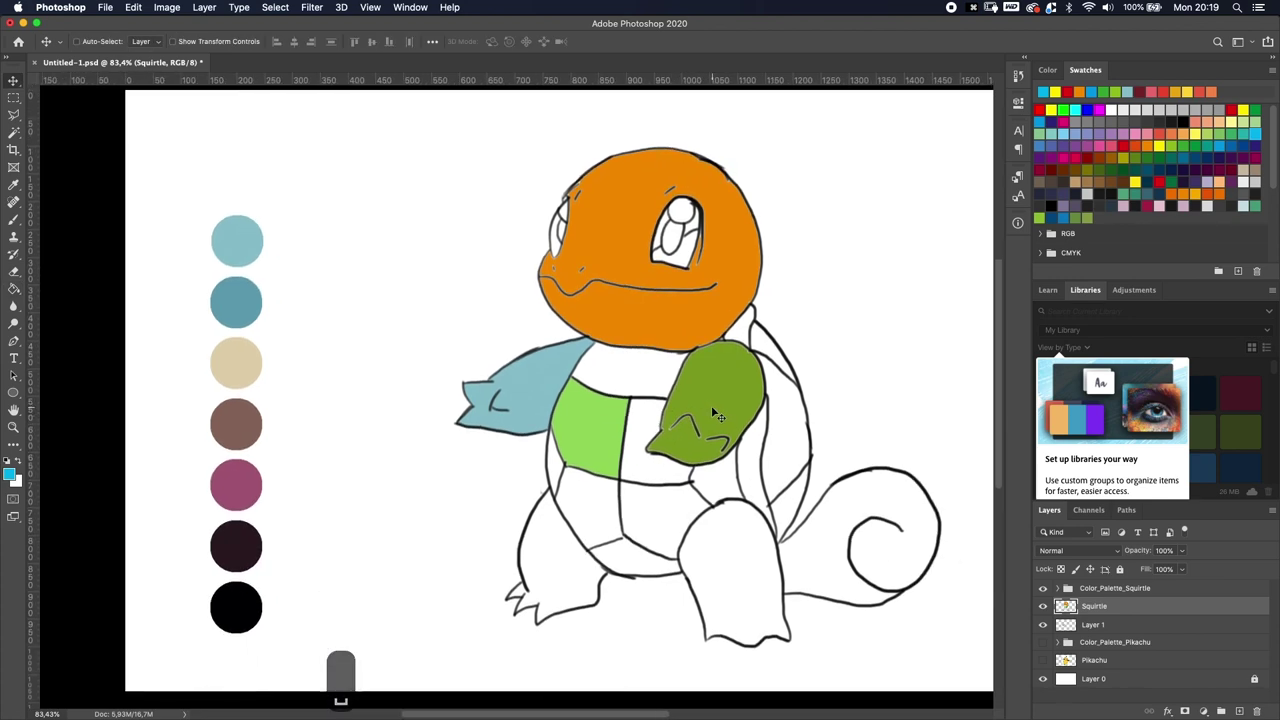